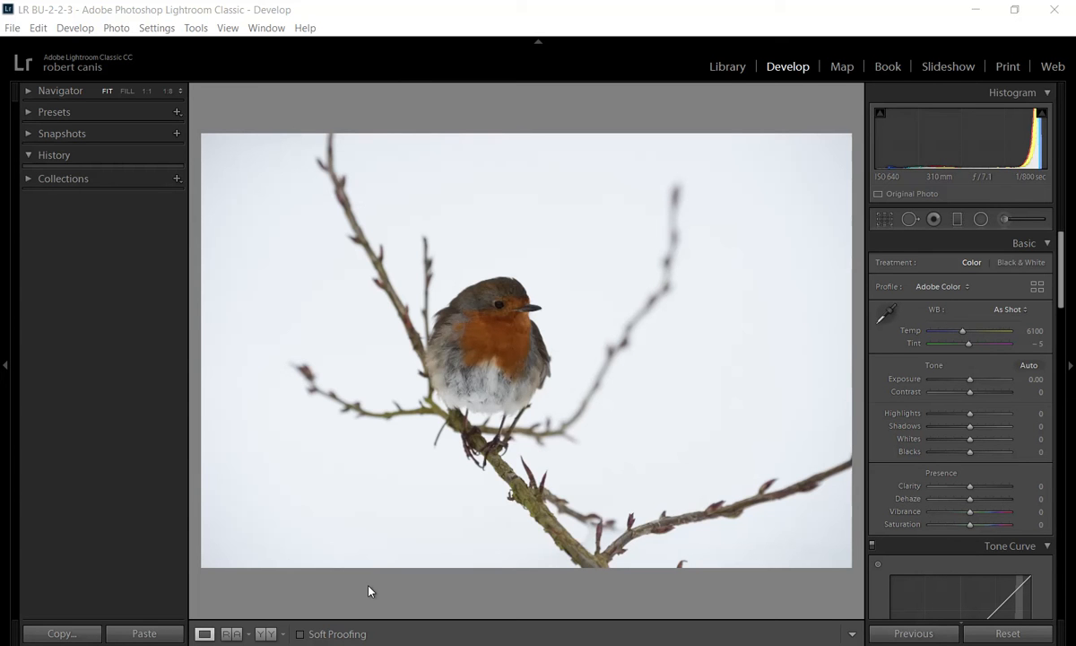
# Cycle the photo info overlay to show the file name, exposure settings and lens details
pyautogui.press('i')
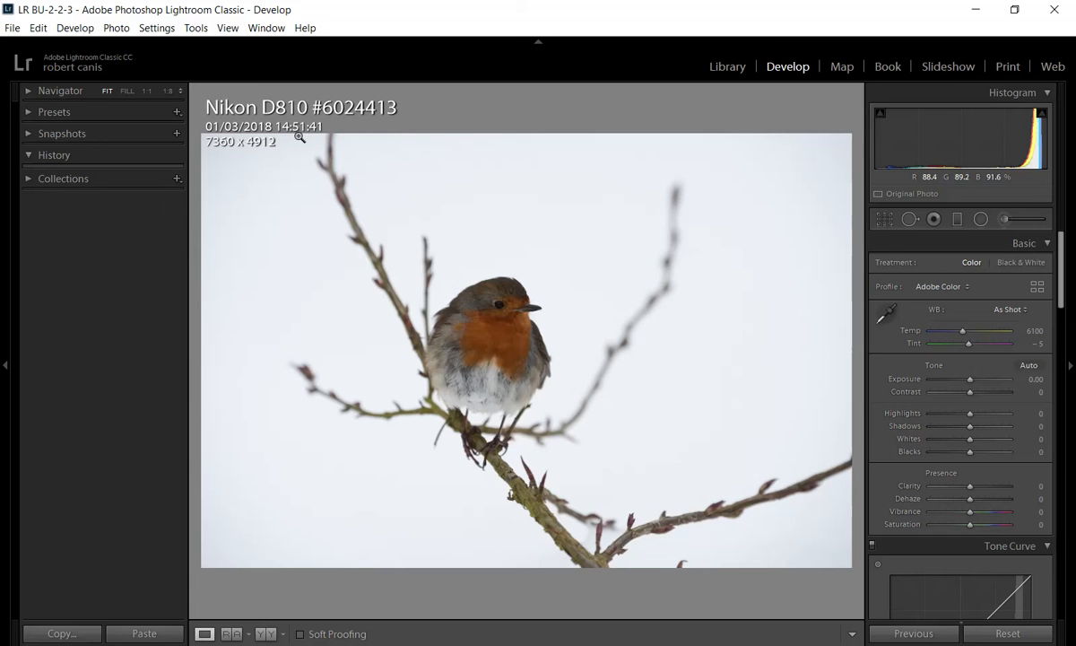
pyautogui.press('i')
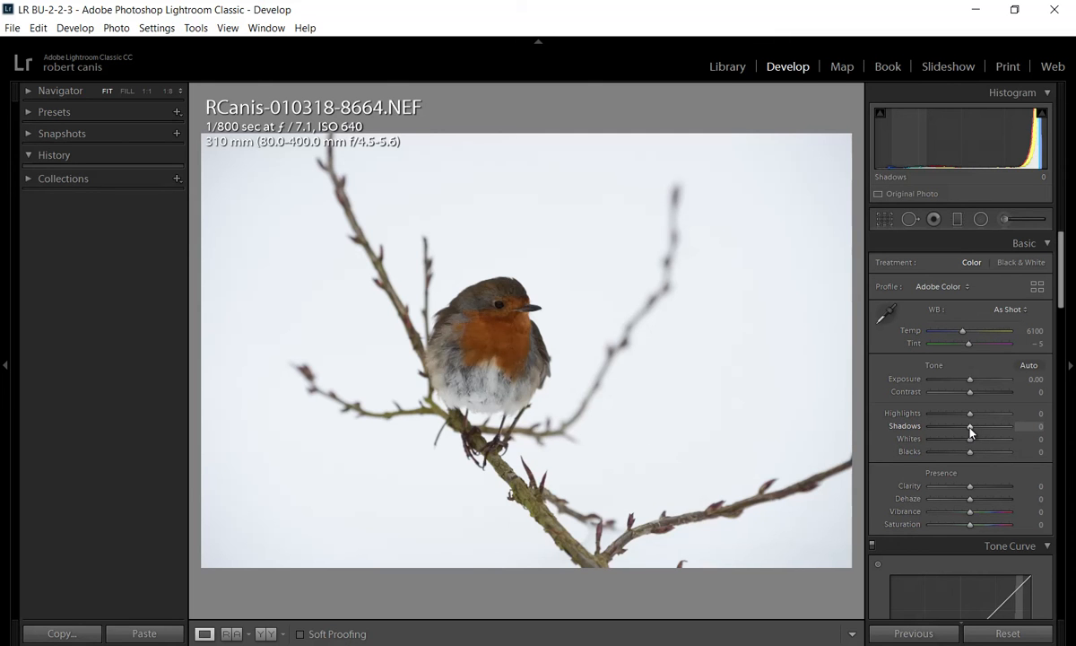
# Try Shadows at +15 and reset it, and set Exposure to -0.09
pyautogui.moveTo(970, 432)
pyautogui.mouseDown()
pyautogui.moveTo(989, 435)
pyautogui.moveTo(977, 436)
pyautogui.mouseUp()
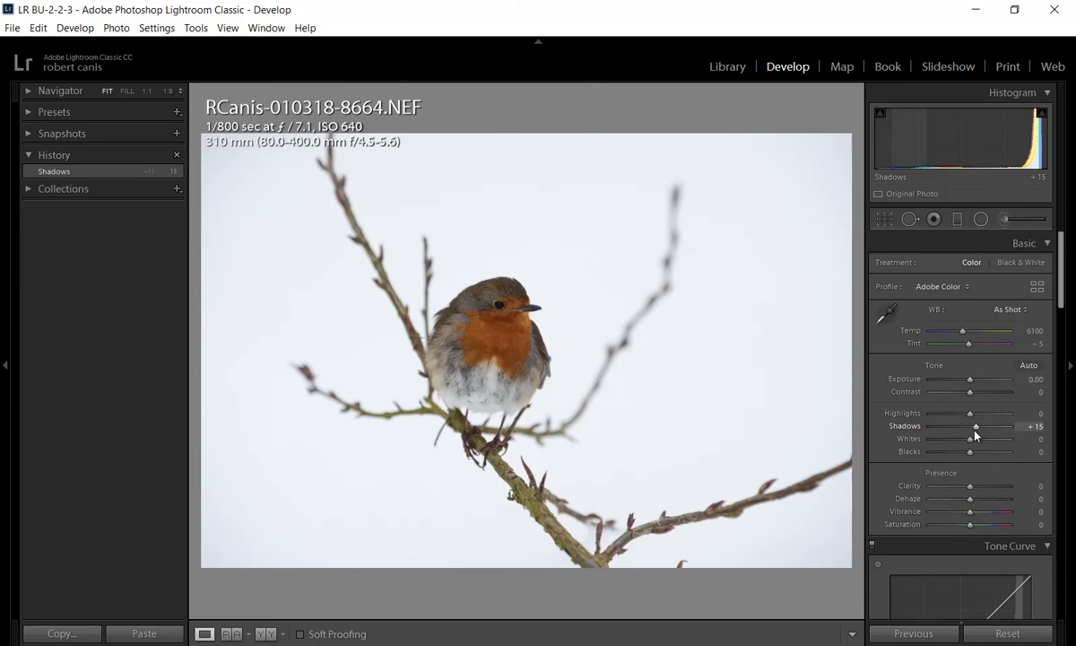
pyautogui.doubleClick(903, 427)
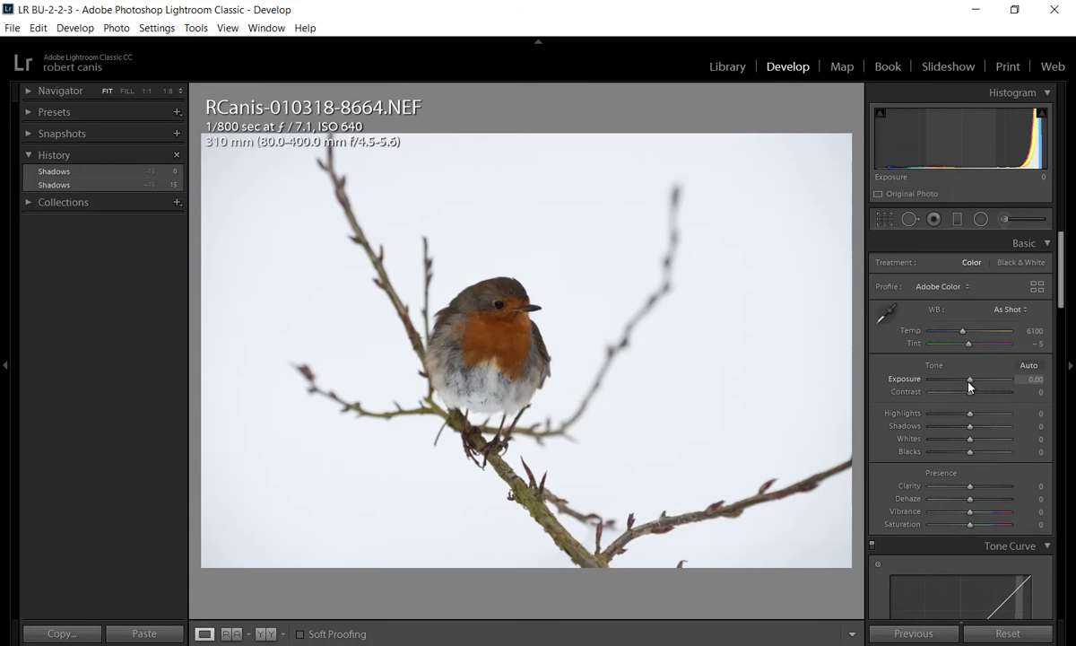
pyautogui.moveTo(969, 386); pyautogui.dragTo(968, 388)
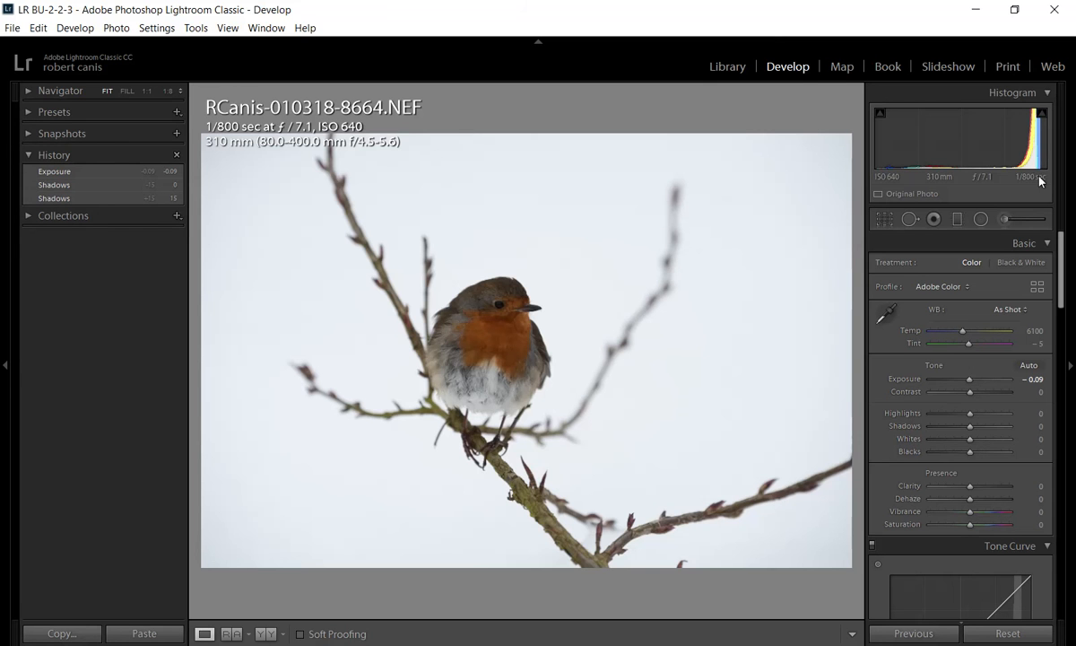
# Try Whites at +54 using the clipping preview and Blacks at -42, and reset both to 0
pyautogui.keyDown('alt'); pyautogui.click(968, 440); pyautogui.keyUp('alt')
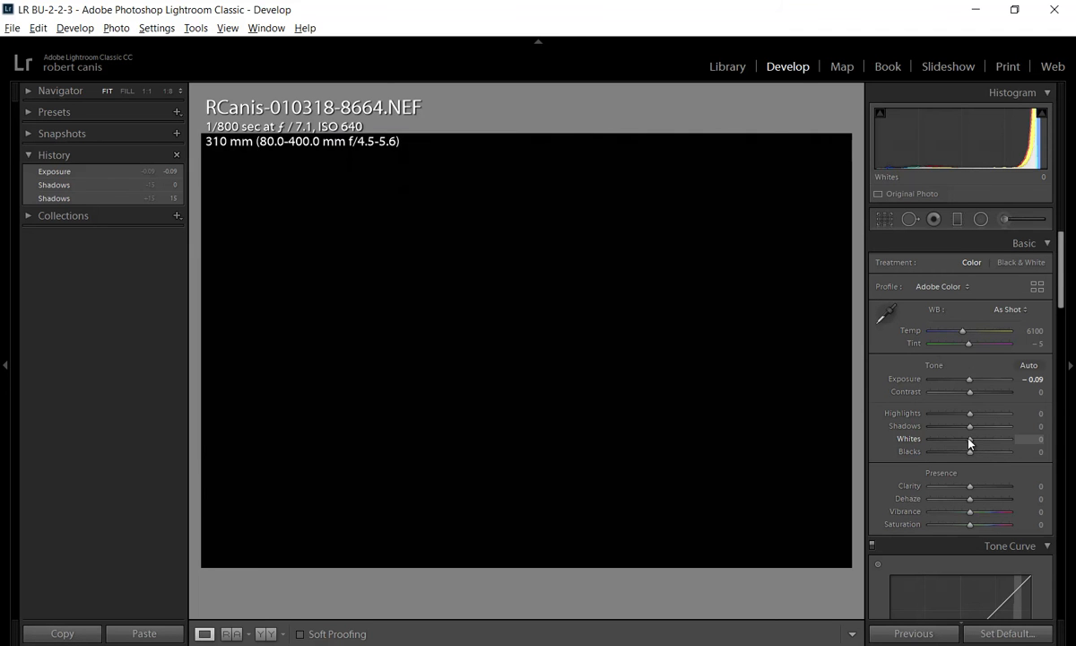
pyautogui.moveTo(968, 441); pyautogui.dragTo(994, 455)
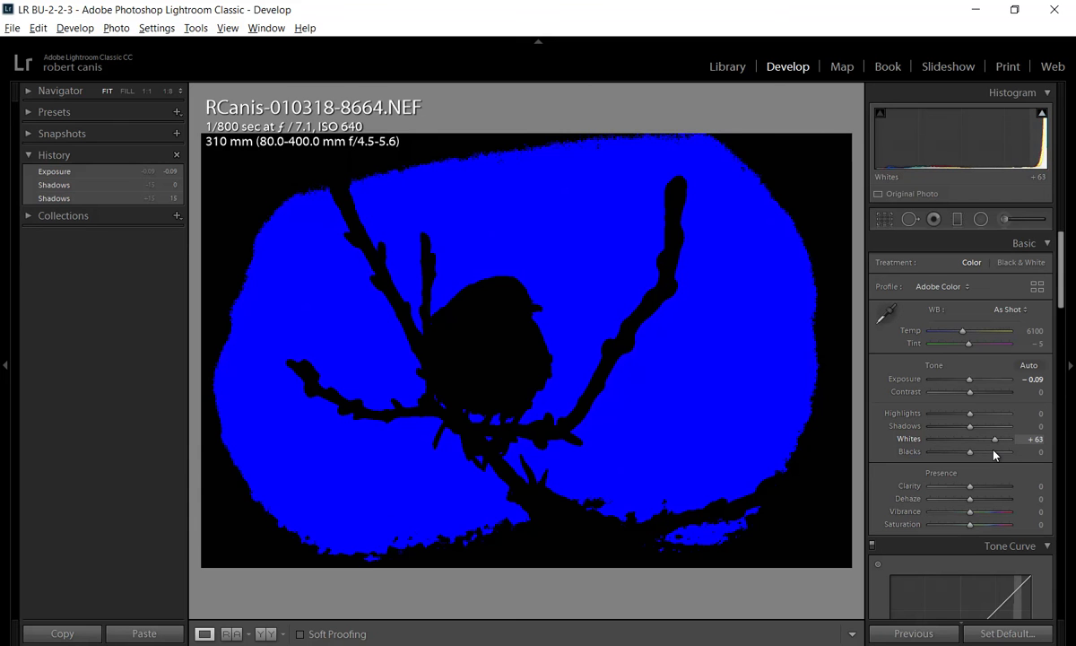
pyautogui.moveTo(994, 452); pyautogui.dragTo(990, 452)
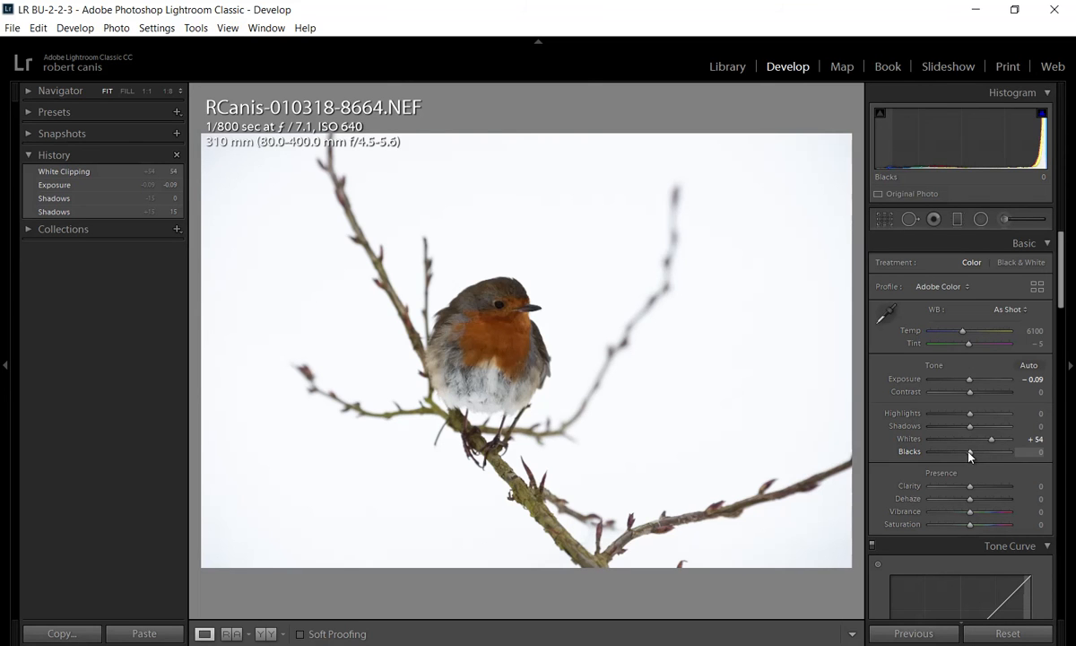
pyautogui.moveTo(969, 452); pyautogui.dragTo(952, 458)
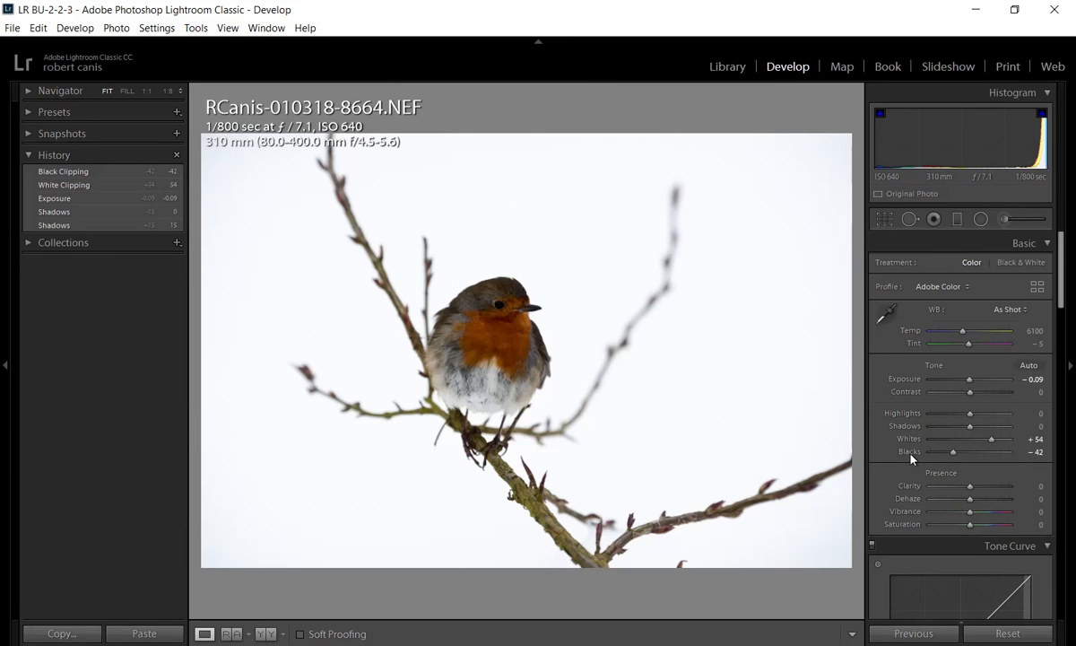
pyautogui.doubleClick(909, 453)
pyautogui.doubleClick(909, 439)
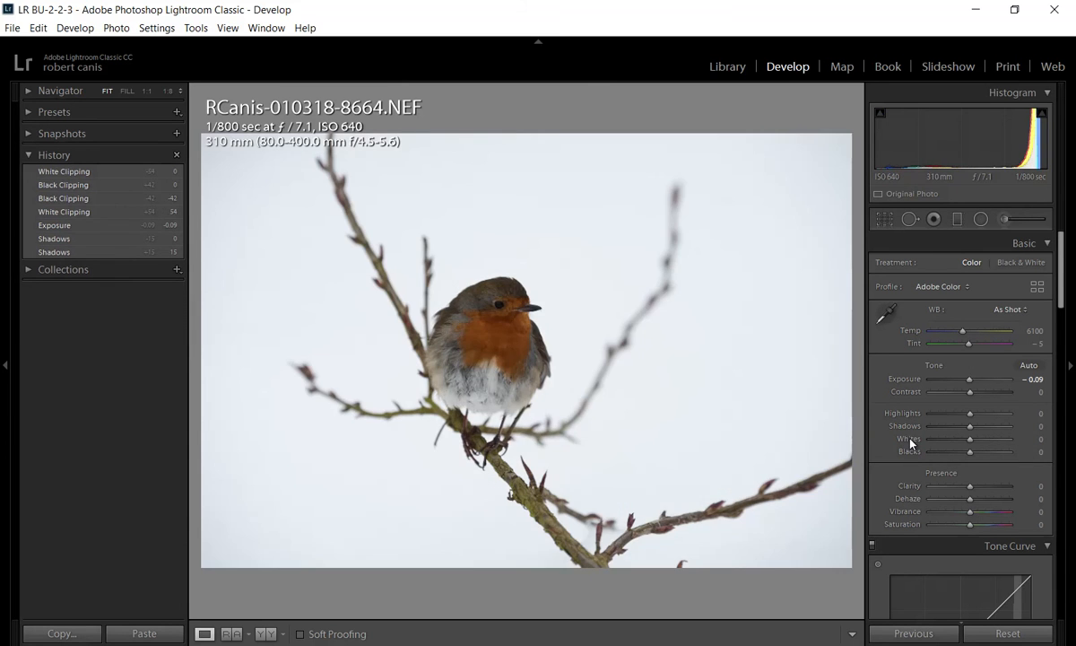
# Set Whites to +51 and Blacks to -29
pyautogui.press('alt')
pyautogui.moveTo(969, 446); pyautogui.dragTo(990, 456)
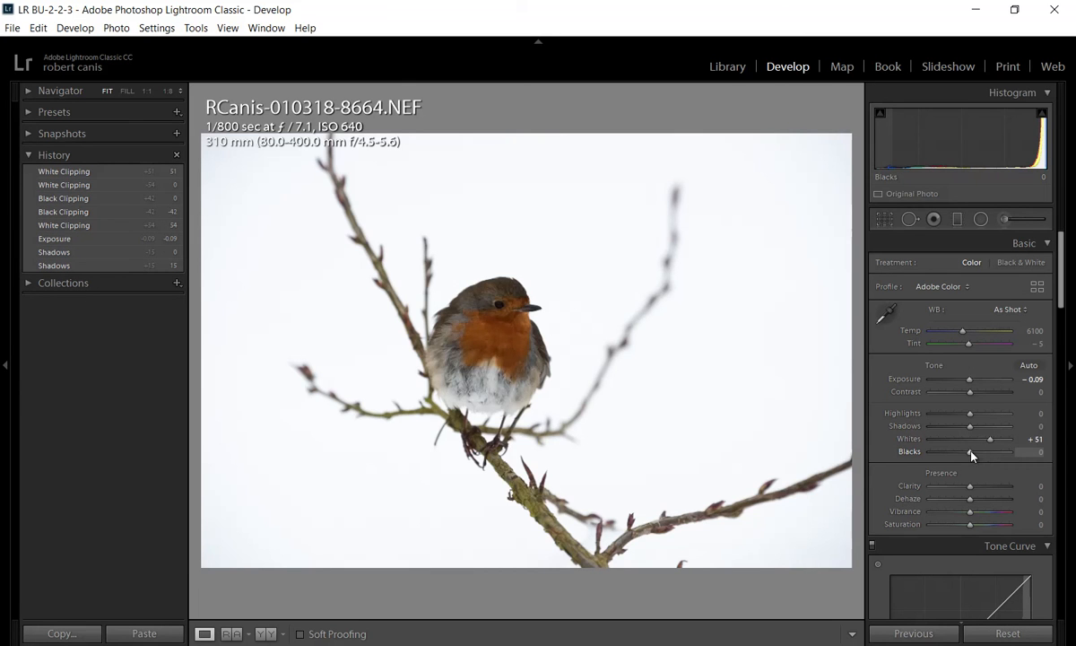
pyautogui.moveTo(971, 455); pyautogui.dragTo(958, 457)
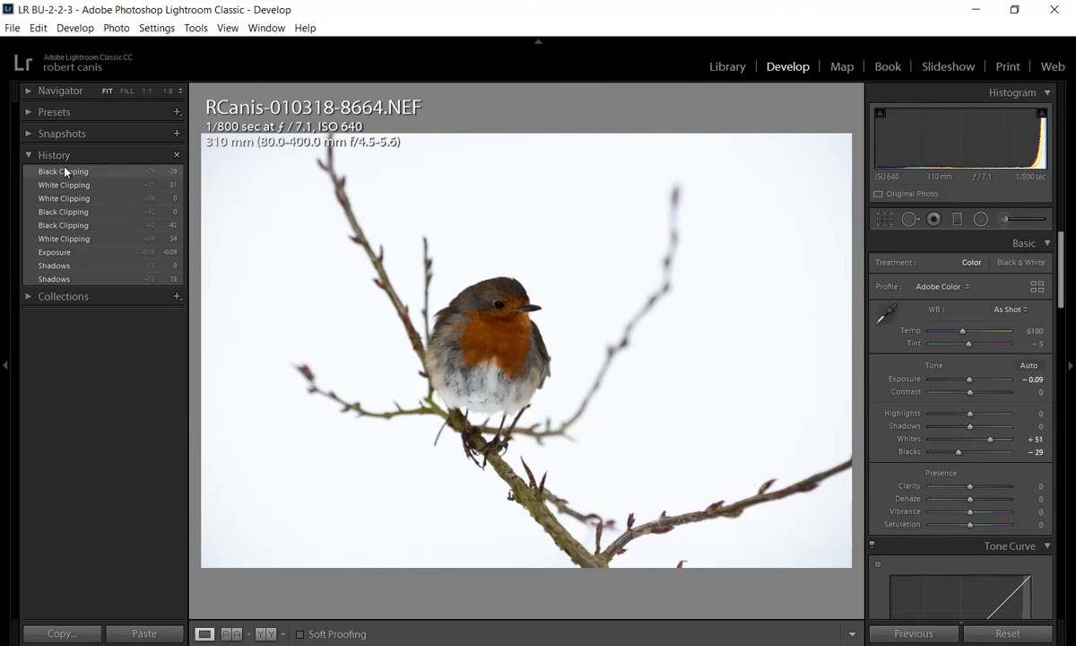
# Compare the earliest Shadows history state with the latest Black Clipping state, and return to the latest one
pyautogui.click(51, 280)
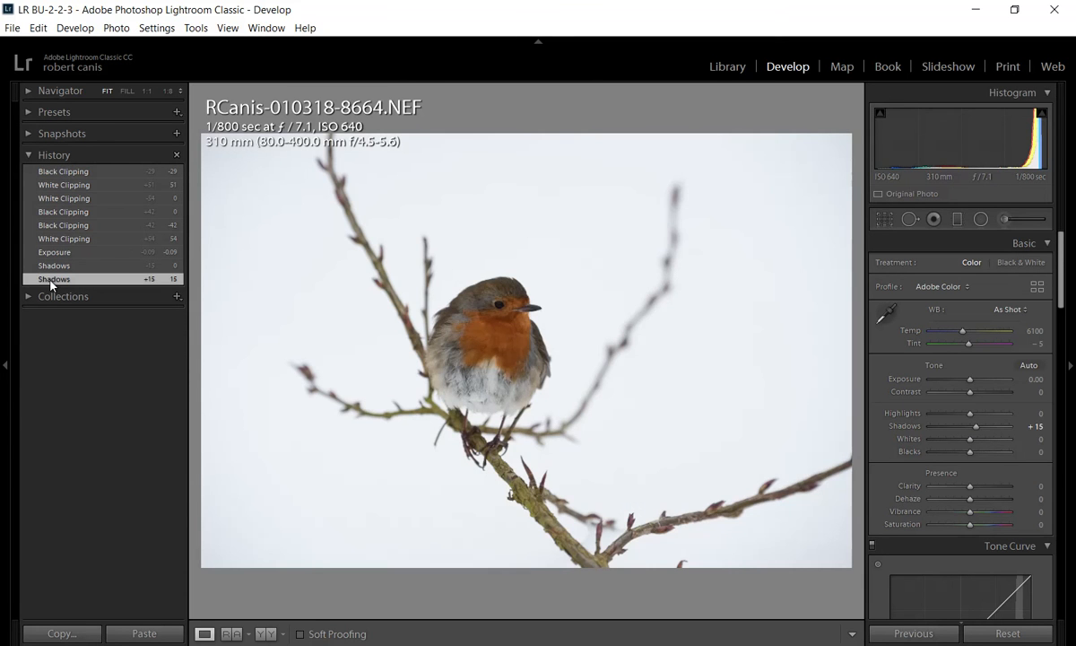
pyautogui.click(43, 172)
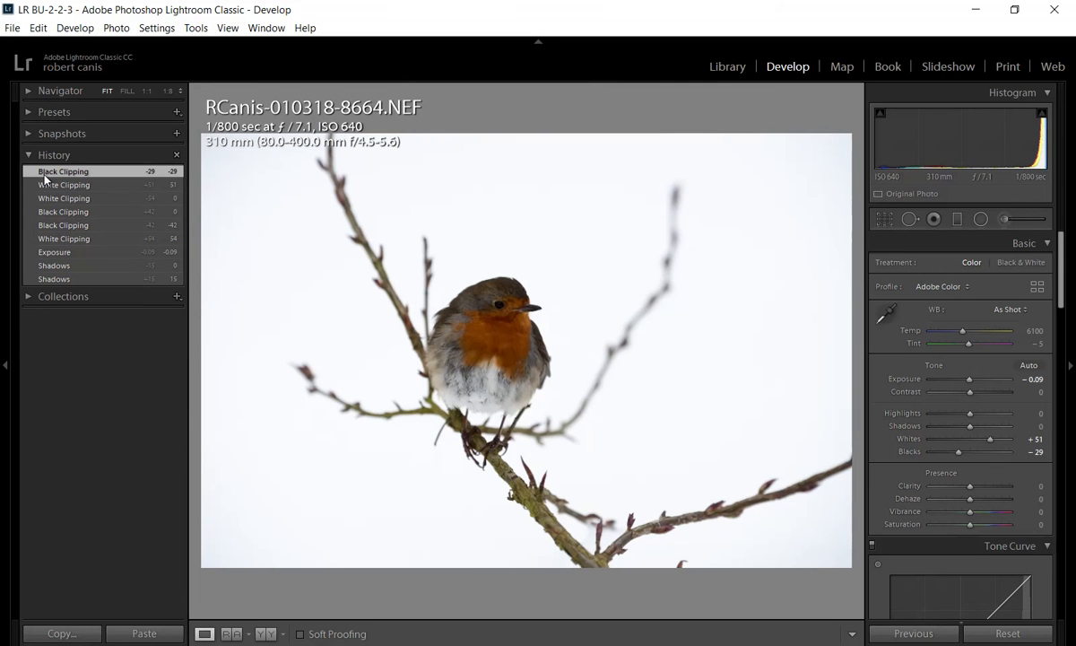
pyautogui.click(54, 280)
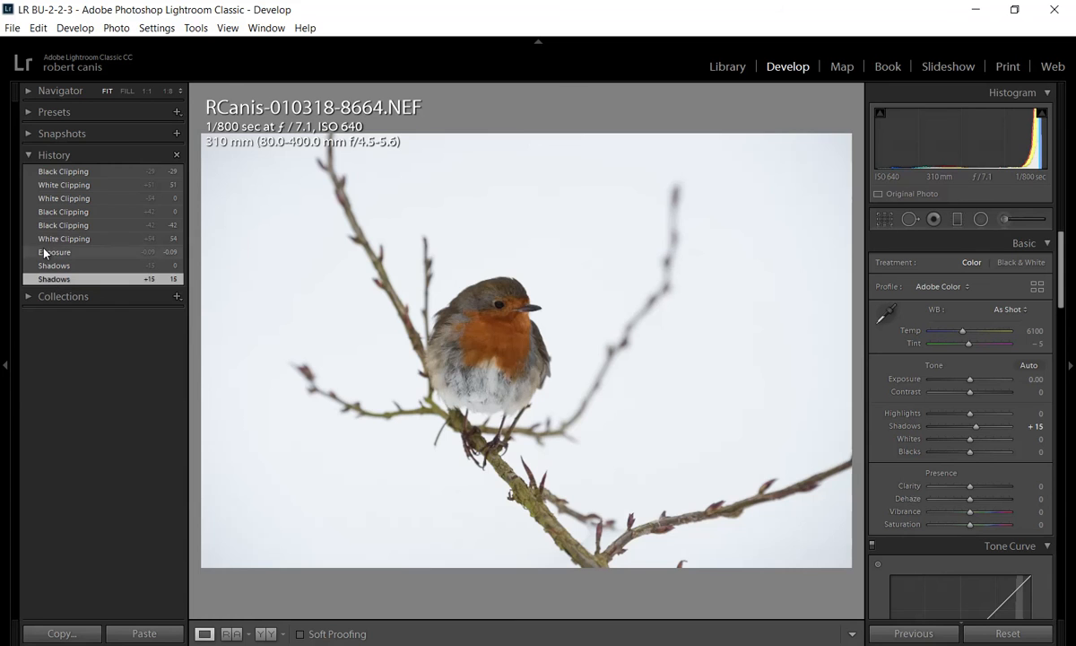
pyautogui.click(45, 172)
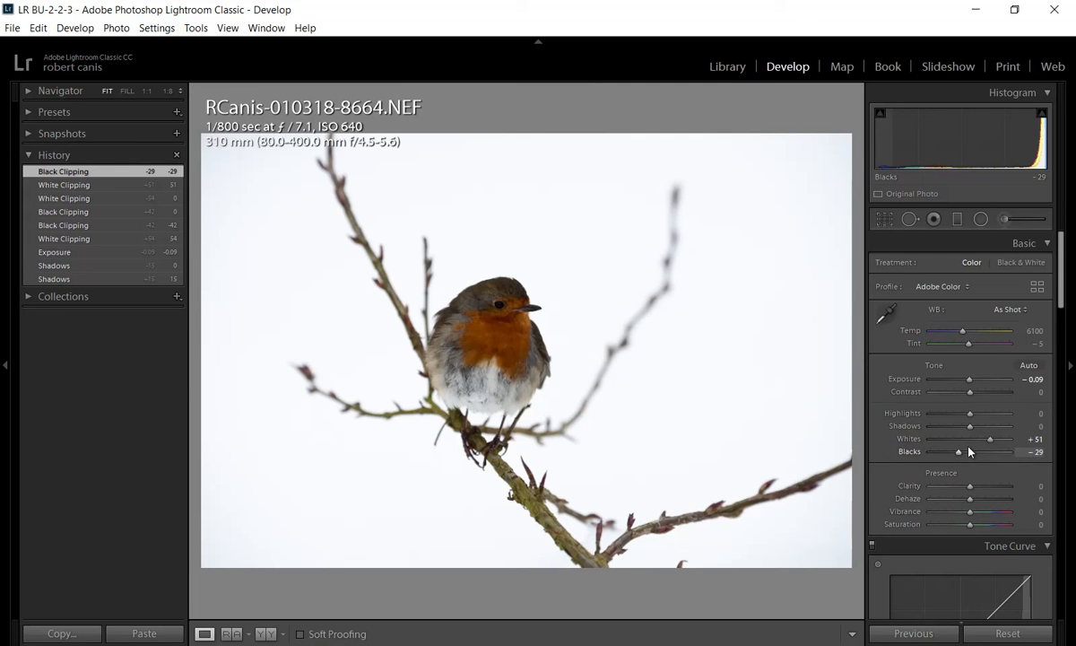
# Review the Tone Curve's point curve presets and keep Linear
pyautogui.moveTo(1063, 291); pyautogui.dragTo(1045, 357)
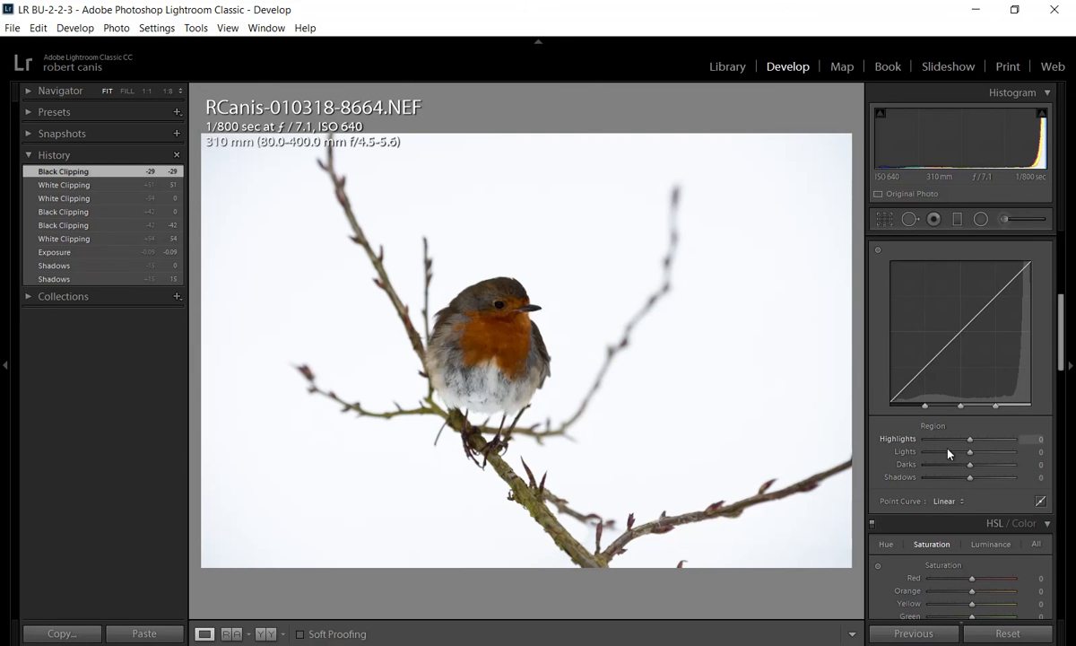
pyautogui.click(948, 501)
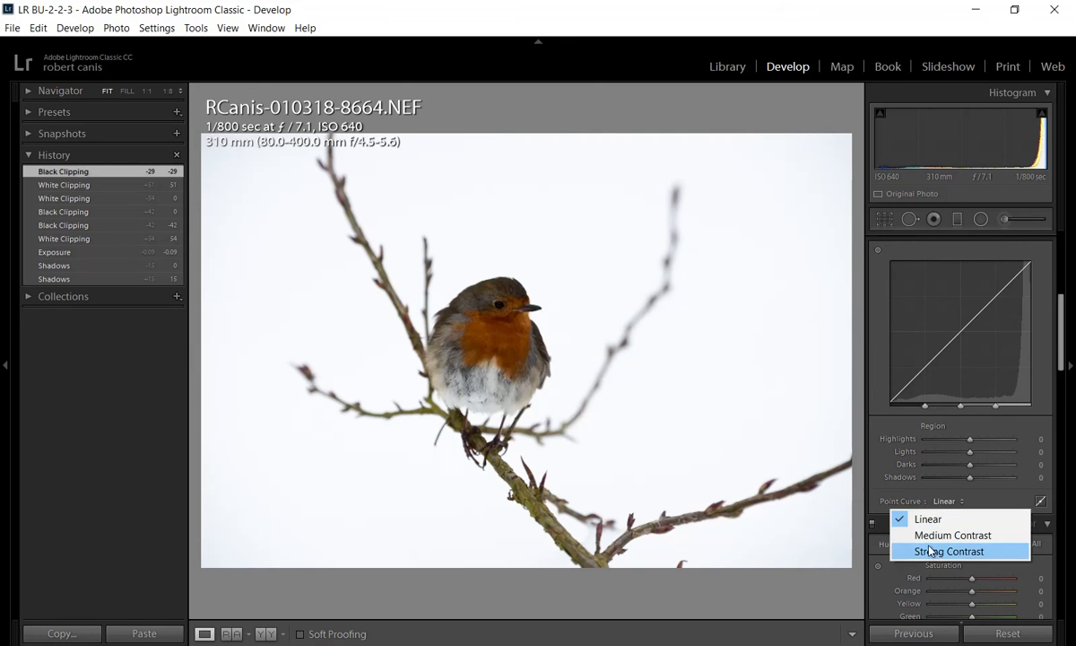
pyautogui.click(924, 518)
pyautogui.scroll(5, 1063, 357)
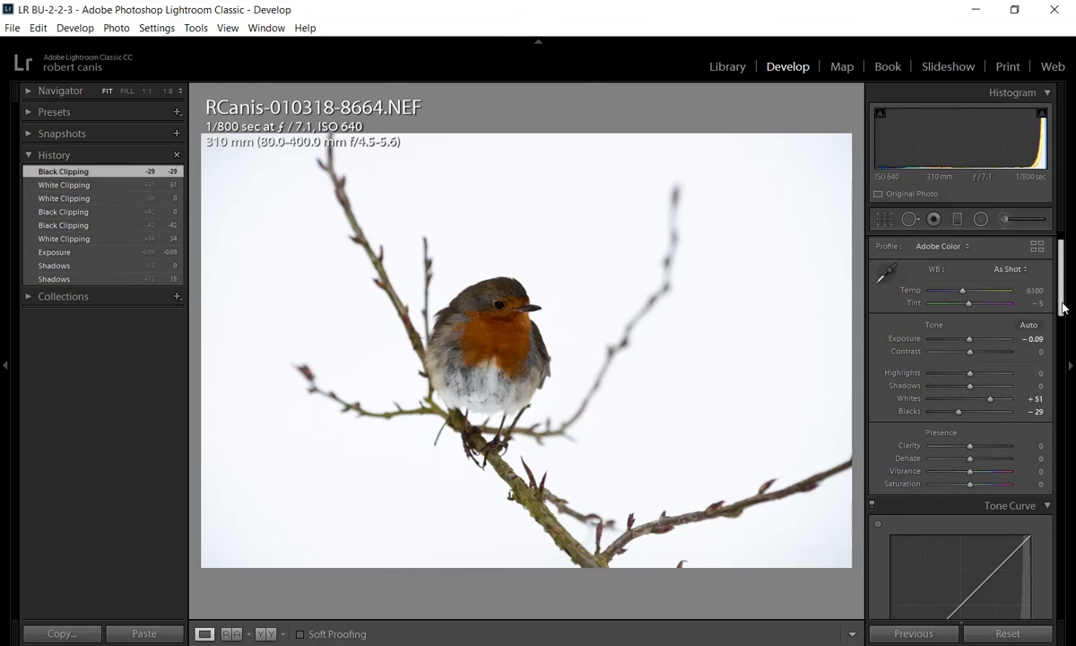
pyautogui.scroll(-5, 1060, 269)
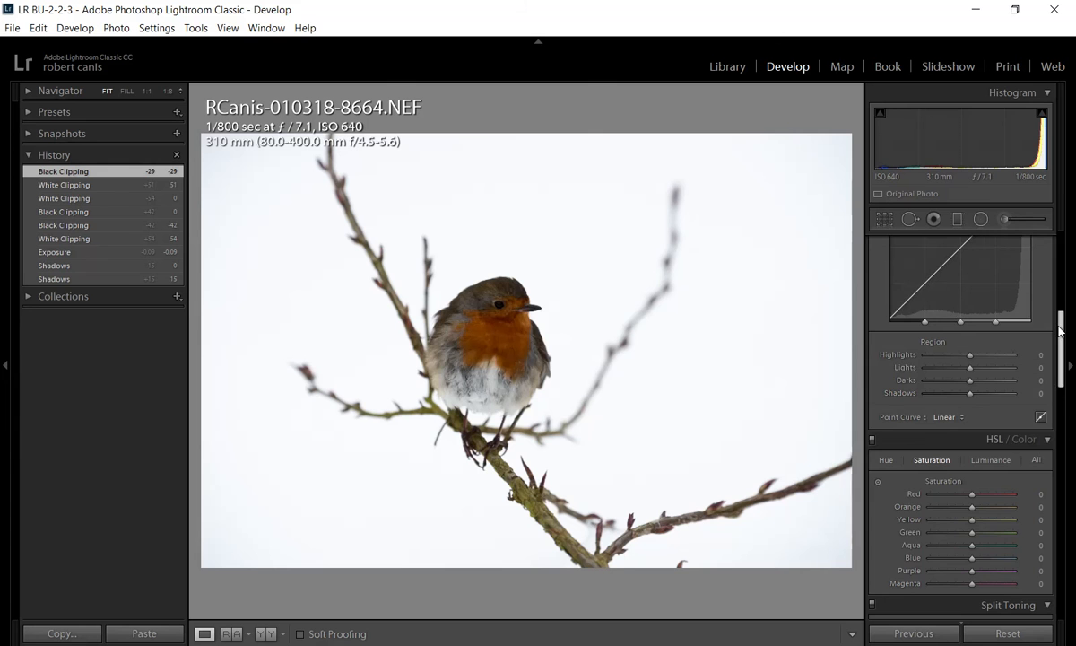
pyautogui.scroll(3, 1059, 305)
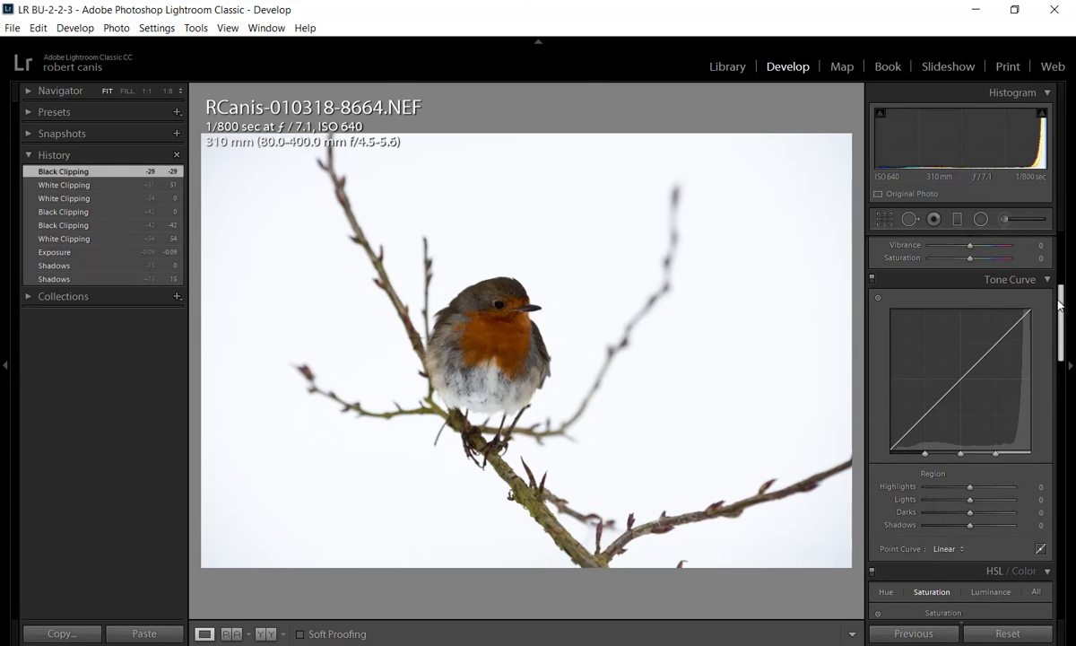
# Try Contrast at +8 and reset it to 0
pyautogui.moveTo(1059, 304); pyautogui.dragTo(1063, 262)
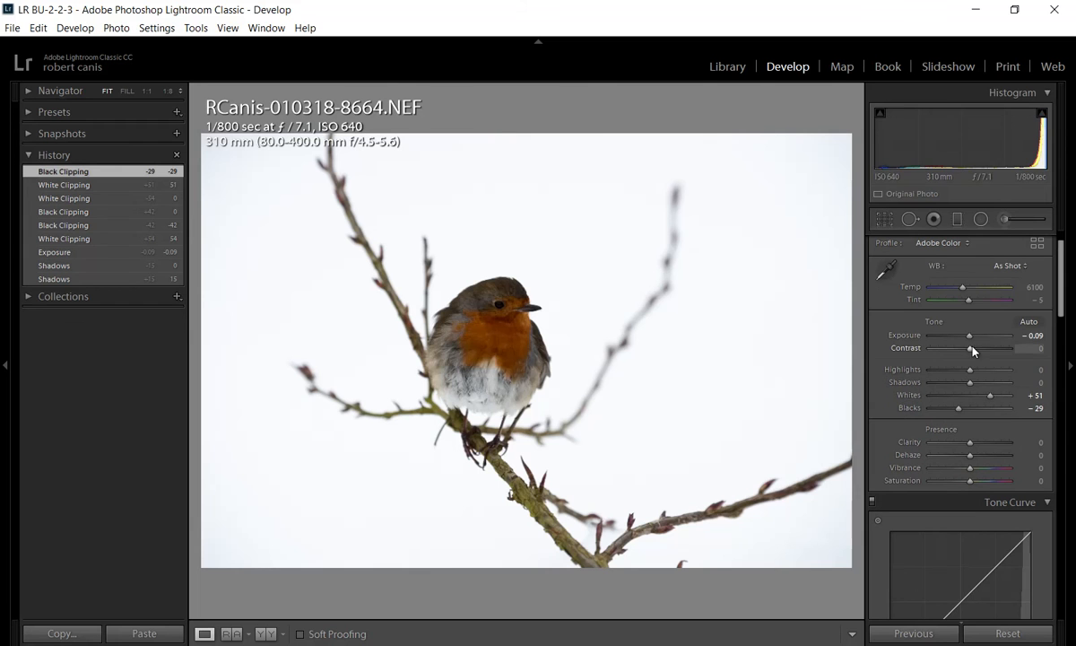
pyautogui.moveTo(968, 350)
pyautogui.mouseDown()
pyautogui.moveTo(983, 352)
pyautogui.moveTo(959, 356)
pyautogui.mouseUp()
pyautogui.doubleClick(906, 348)
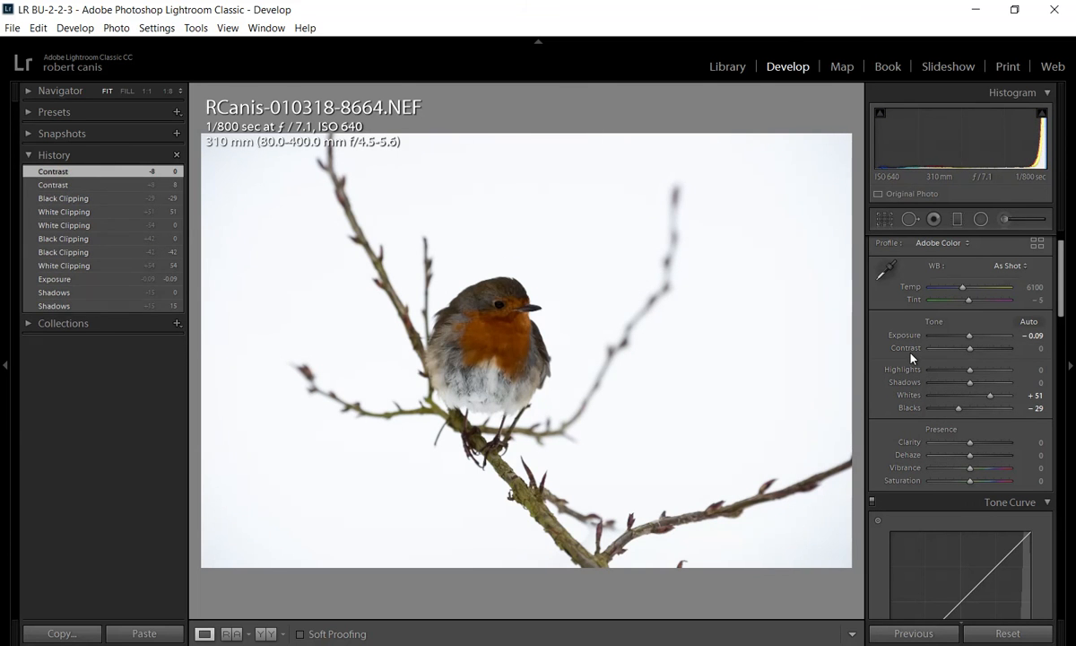
# Try the Medium Contrast point curve and switch back to Linear
pyautogui.scroll(-5, 1050, 316)
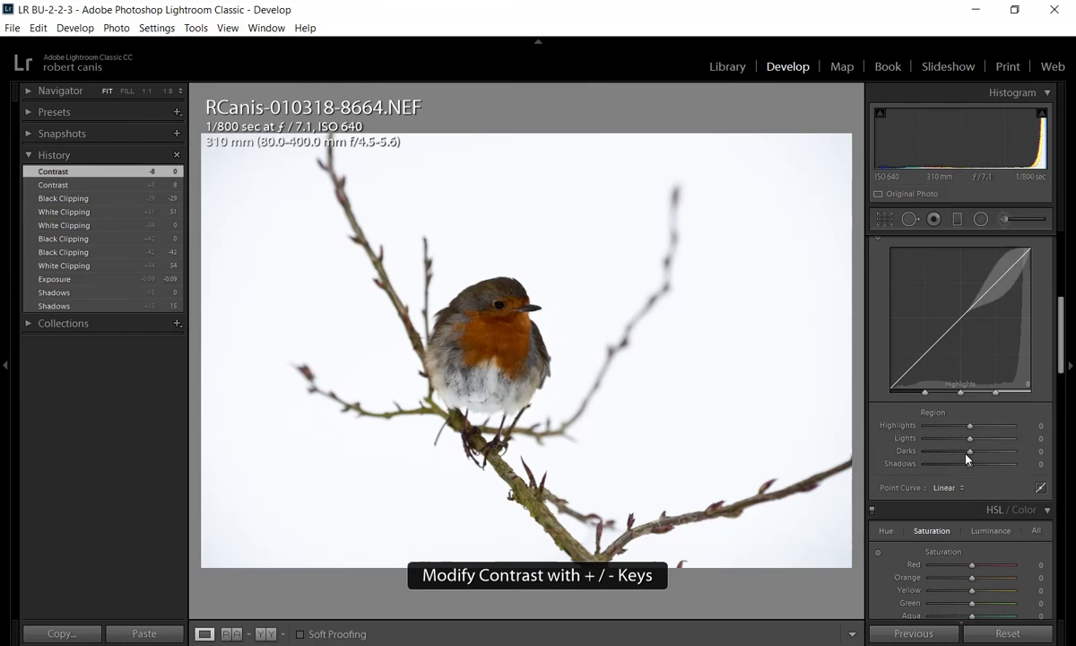
pyautogui.click(946, 488)
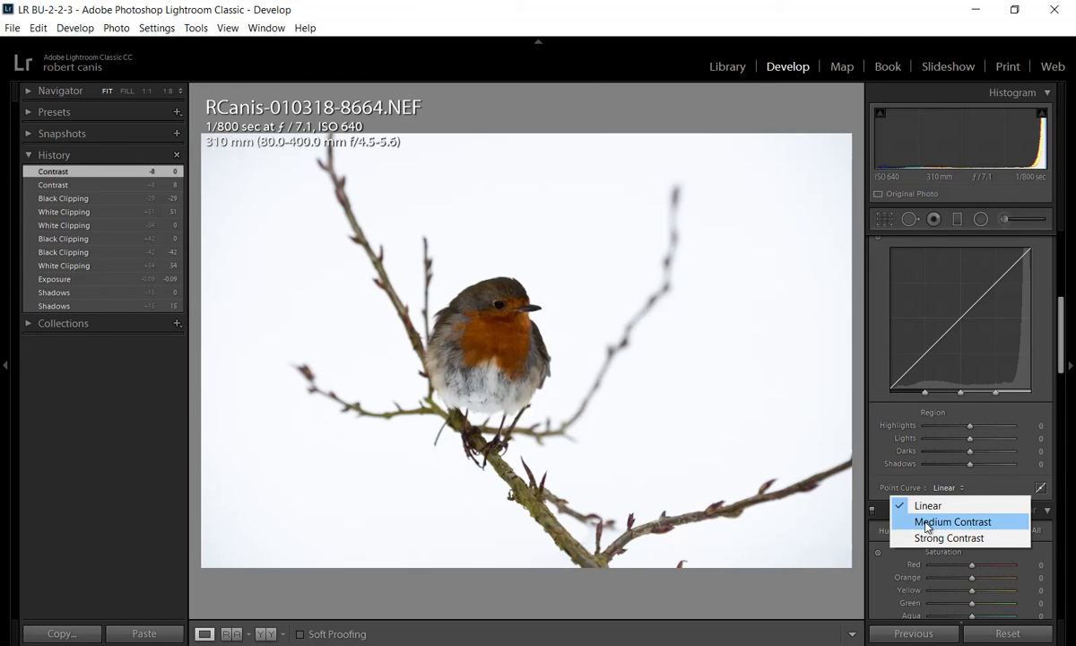
pyautogui.click(939, 524)
pyautogui.click(964, 488)
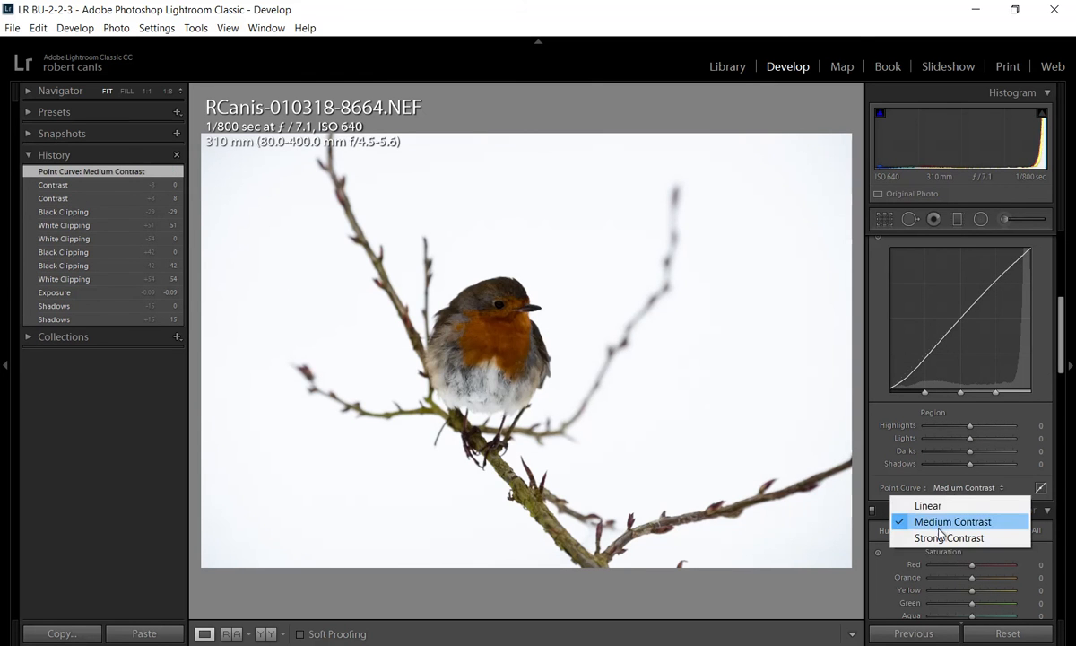
pyautogui.click(930, 507)
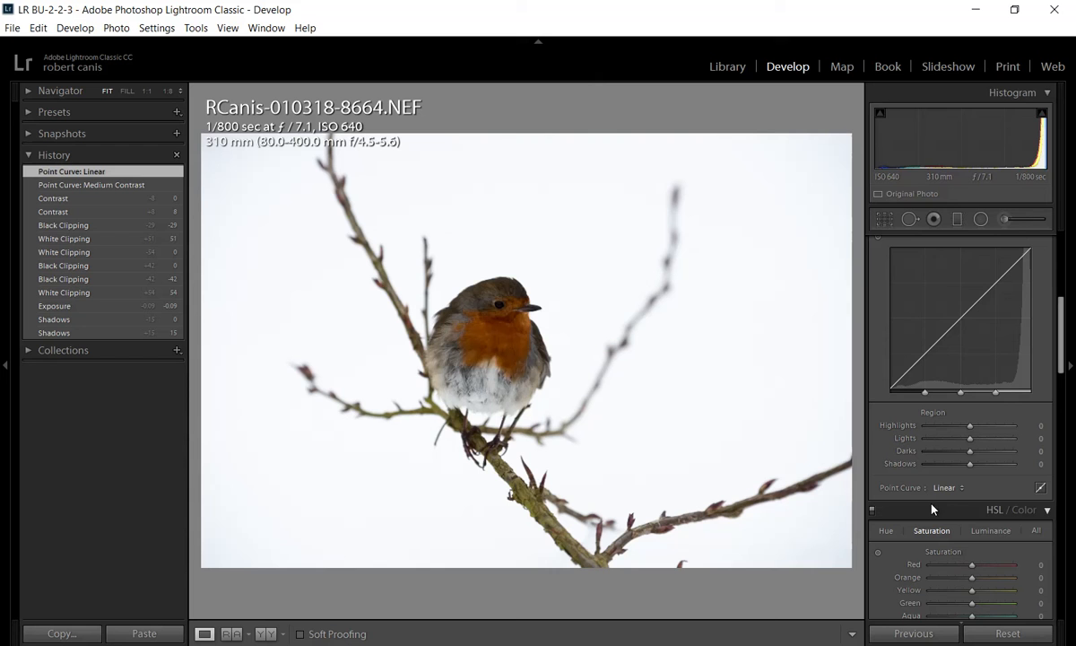
# Try Shadows at +24 and at +42, resetting it to 0 after each attempt
pyautogui.scroll(5, 1067, 307)
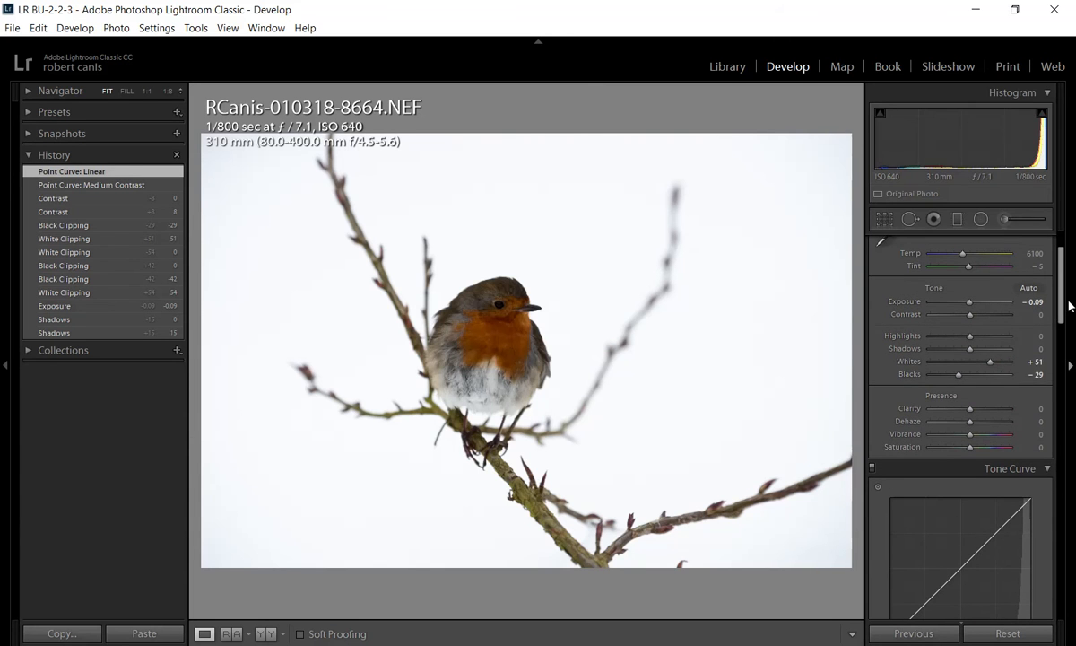
pyautogui.scroll(-5, 1061, 306)
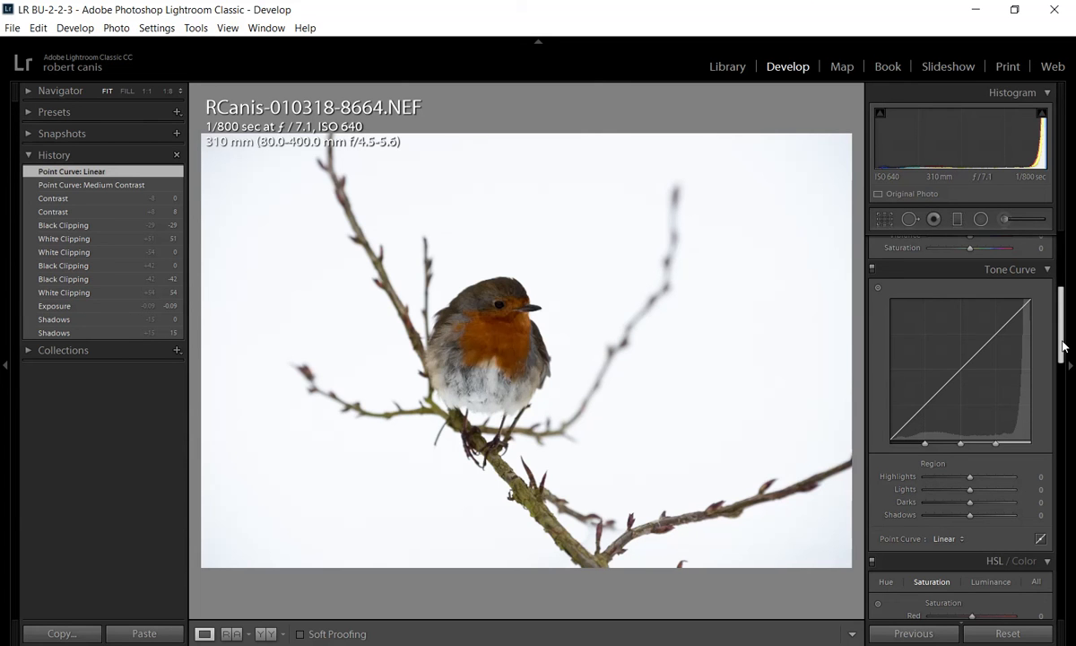
pyautogui.moveTo(1064, 347); pyautogui.dragTo(1066, 303)
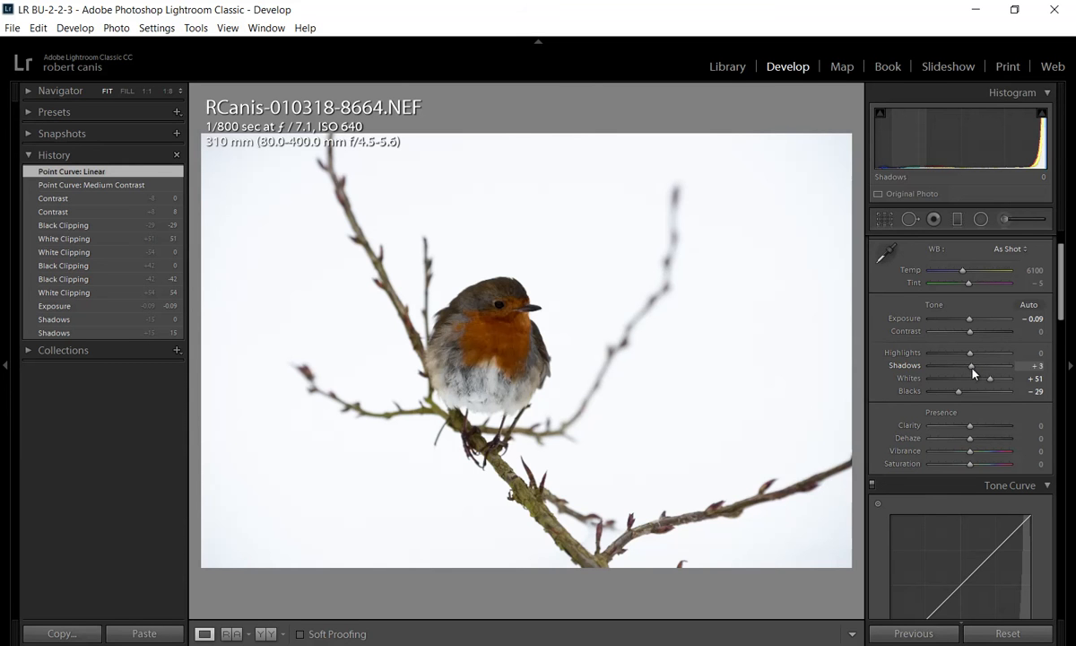
pyautogui.moveTo(971, 369); pyautogui.dragTo(981, 371)
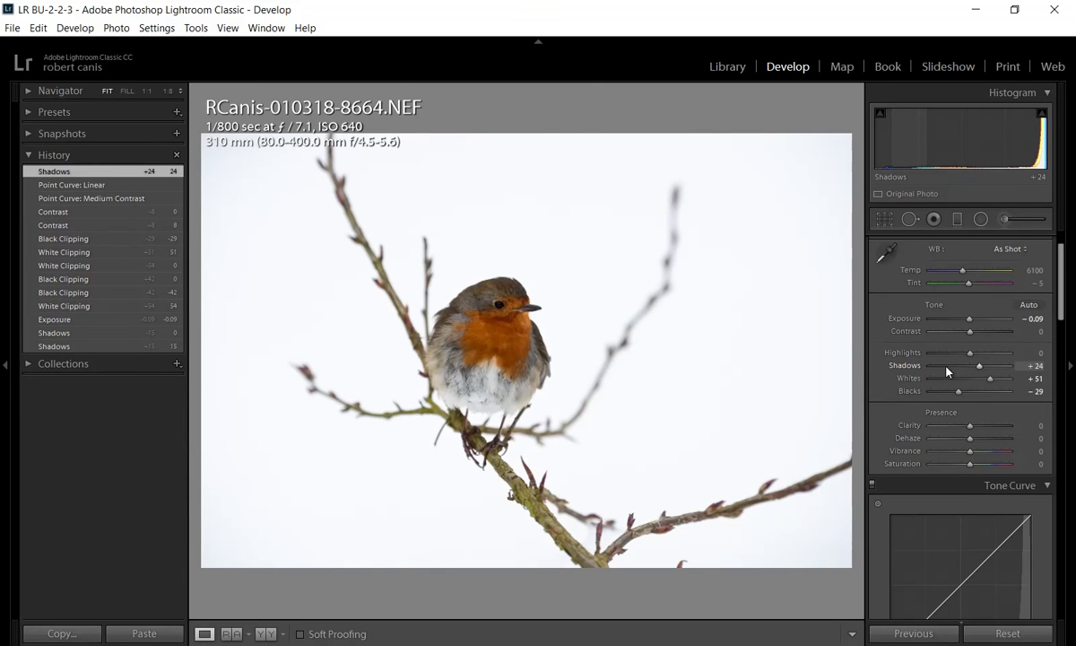
pyautogui.doubleClick(902, 369)
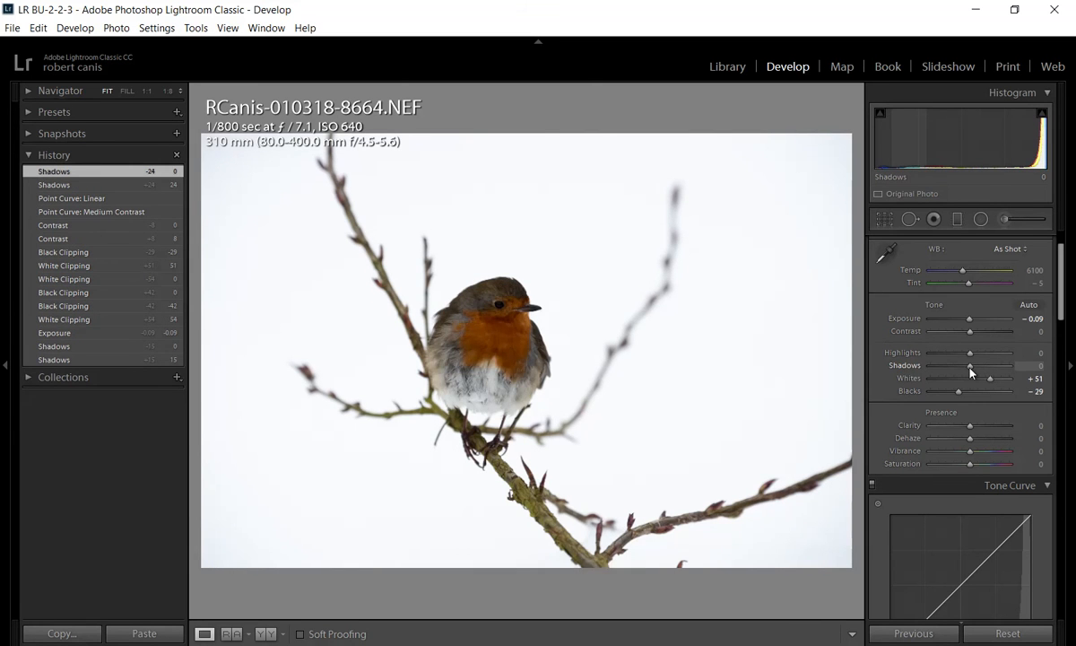
pyautogui.moveTo(969, 371); pyautogui.dragTo(987, 372)
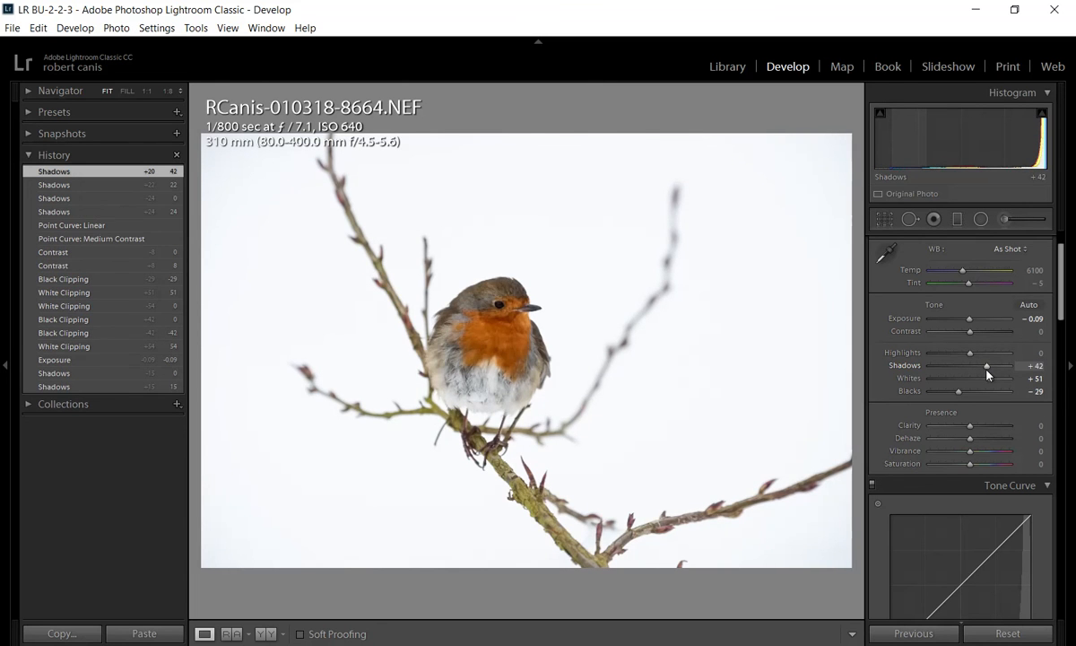
pyautogui.doubleClick(895, 368)
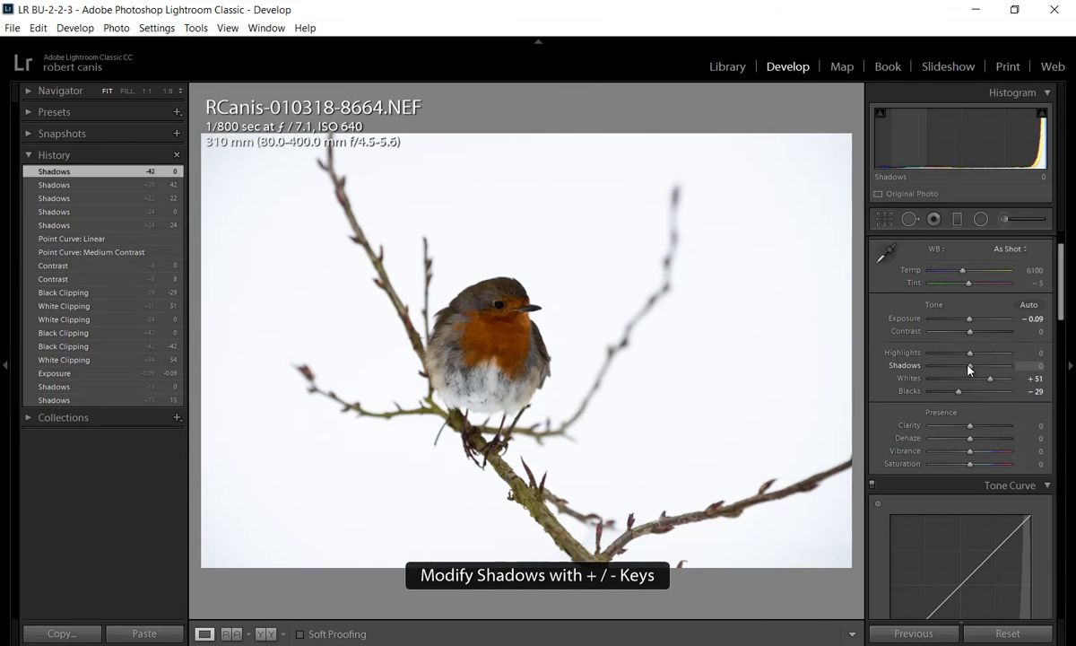
# Raise Shadows to +10
pyautogui.moveTo(969, 367); pyautogui.dragTo(973, 372)
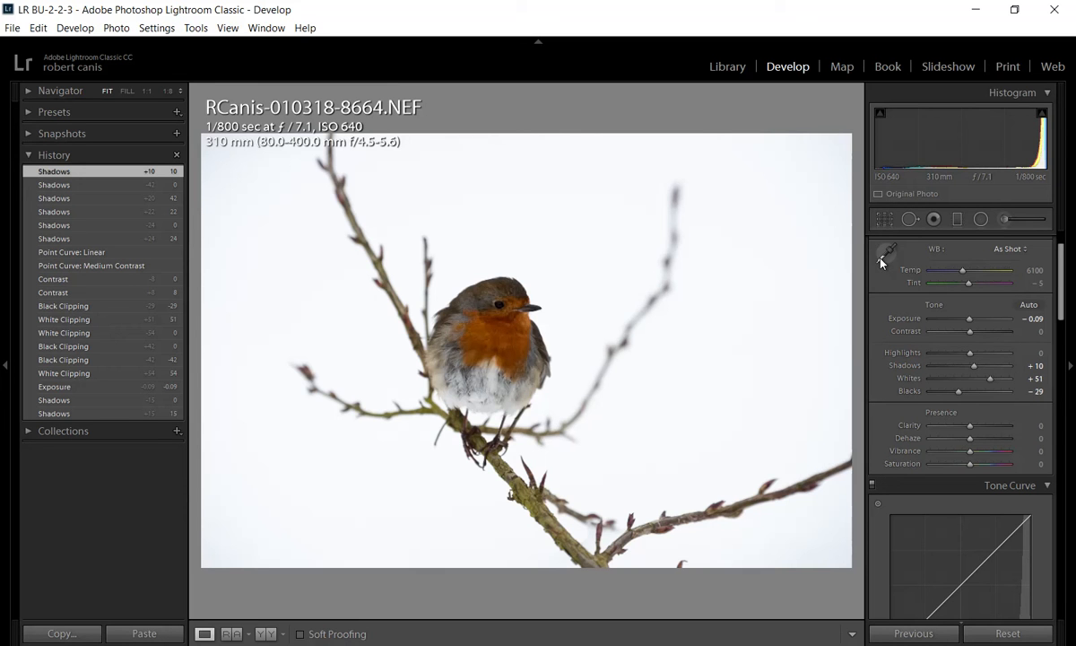
# Set a custom white balance by sampling the snowy background above and beyond the branch tip, and compare it with the preceding history state
pyautogui.click(882, 261)
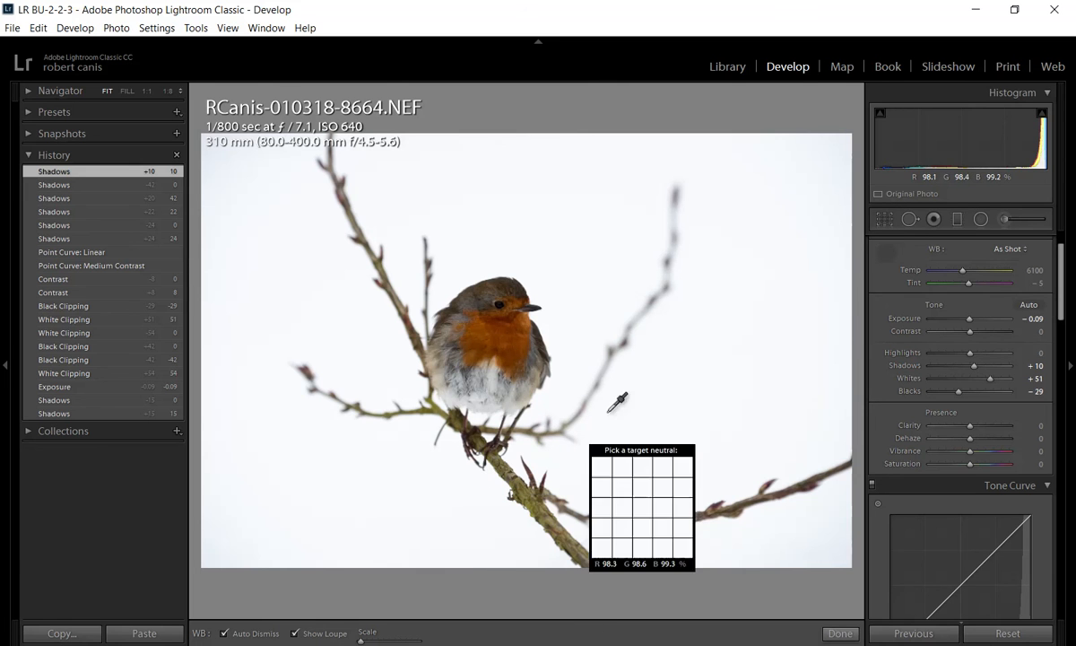
pyautogui.click(781, 184)
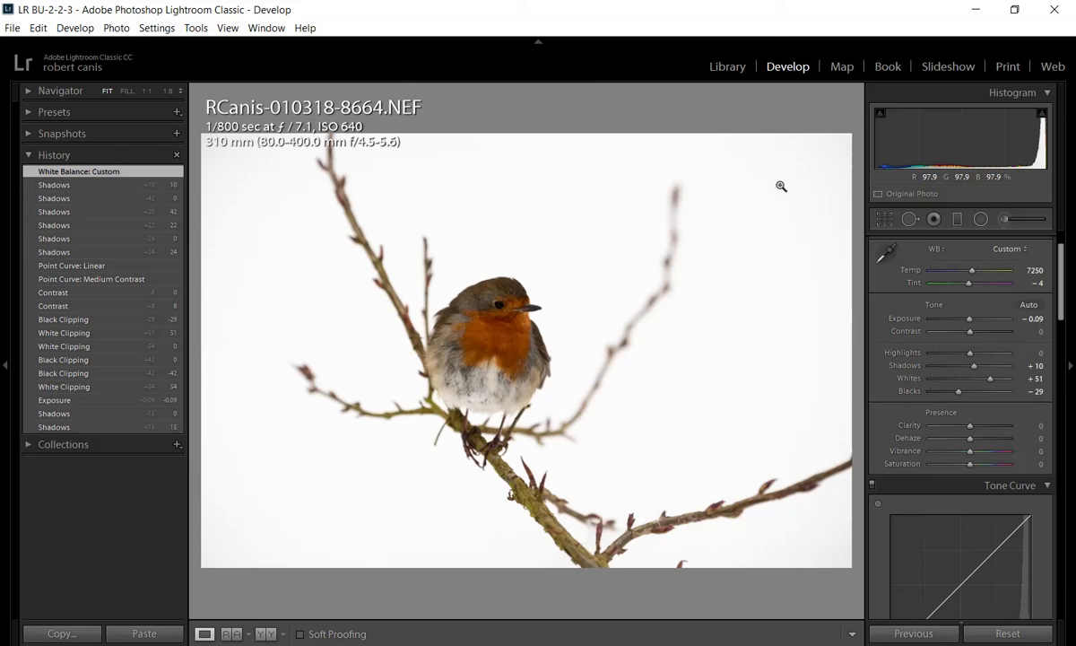
pyautogui.click(51, 187)
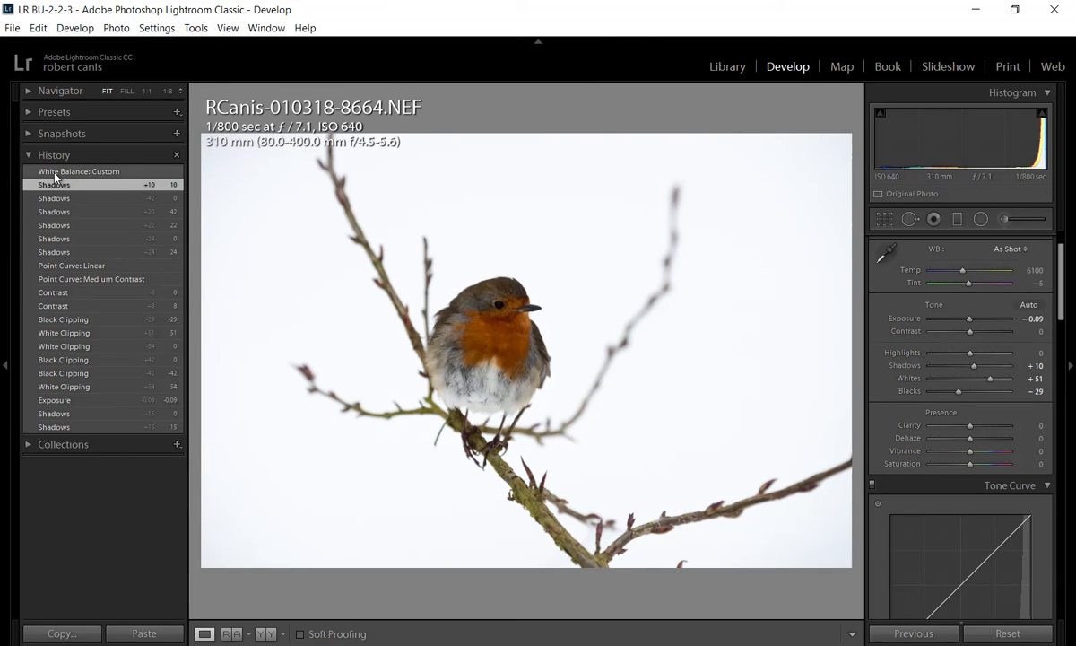
pyautogui.click(54, 173)
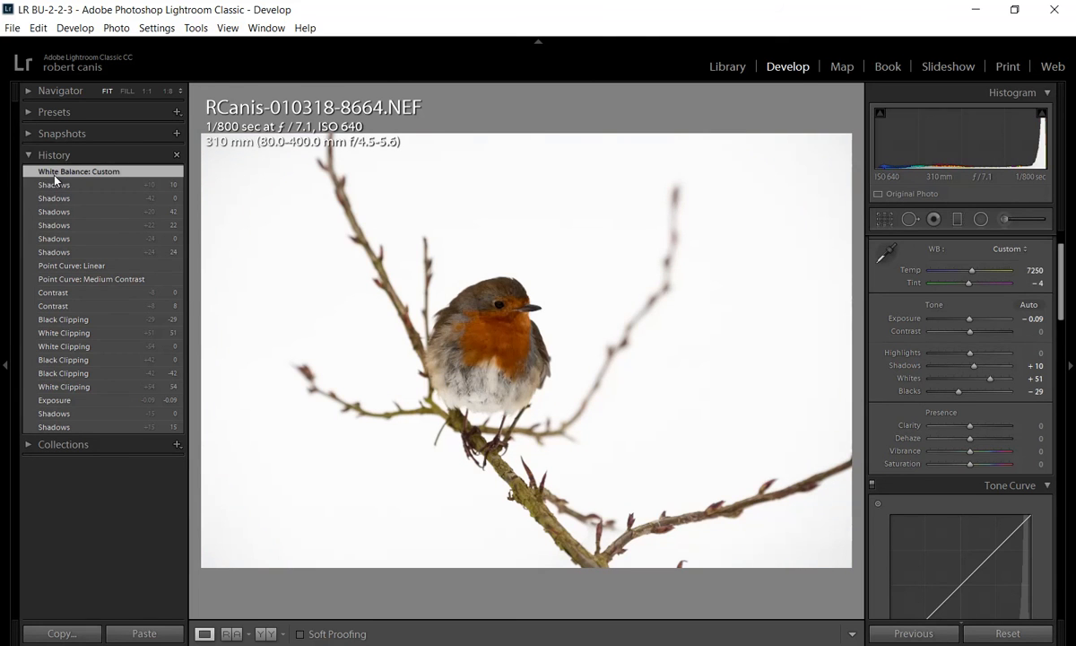
pyautogui.click(50, 182)
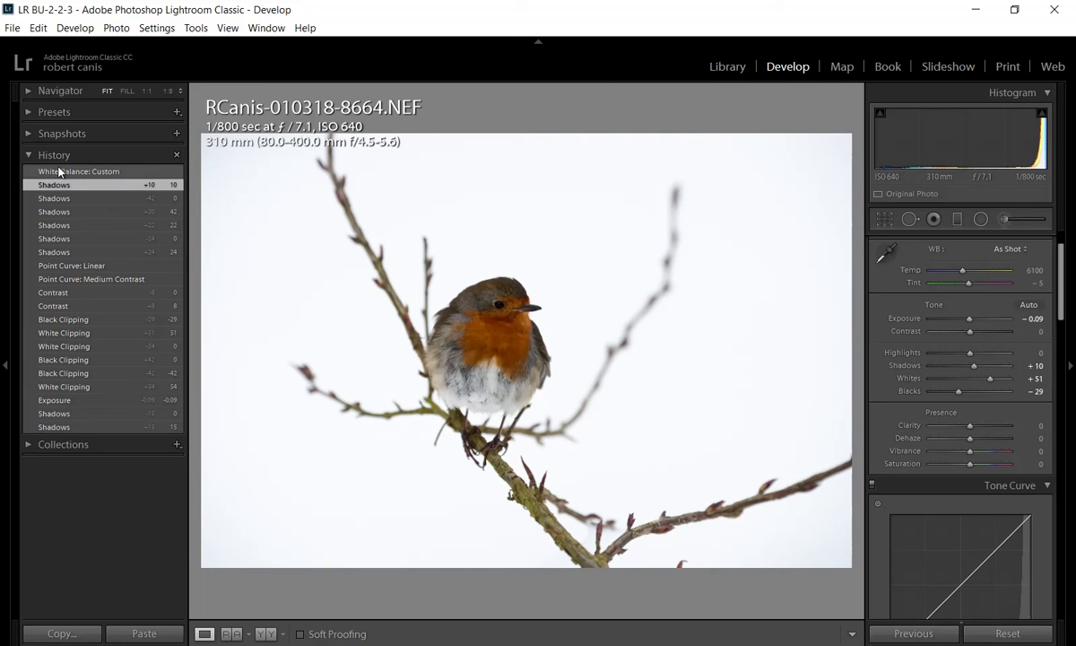
pyautogui.click(57, 172)
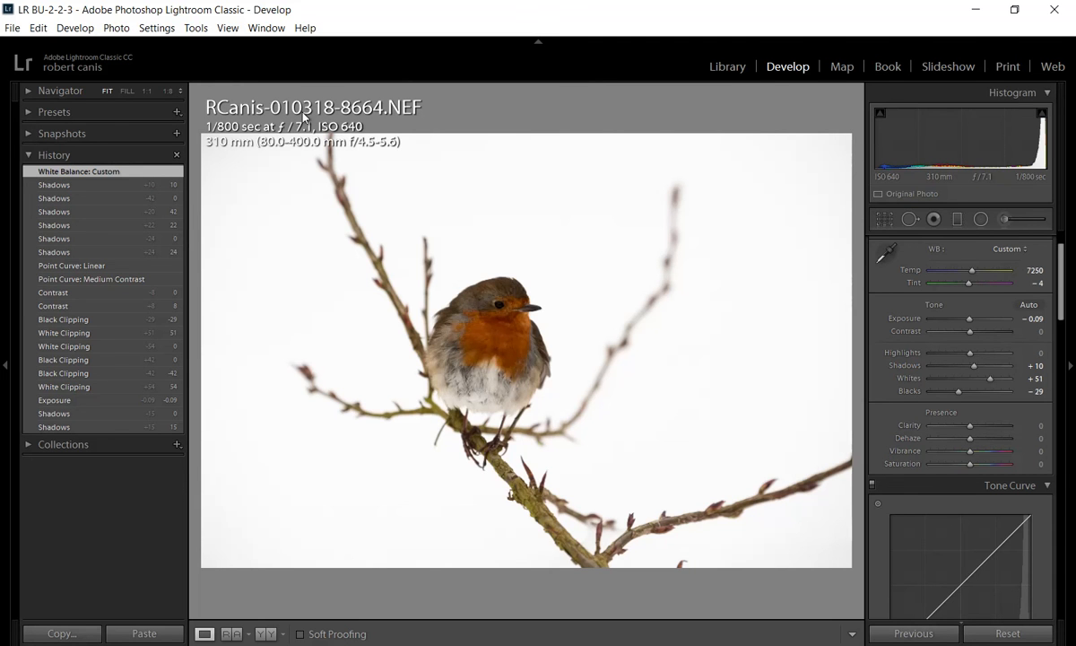
# Hide the photo information overlay
pyautogui.press('i')
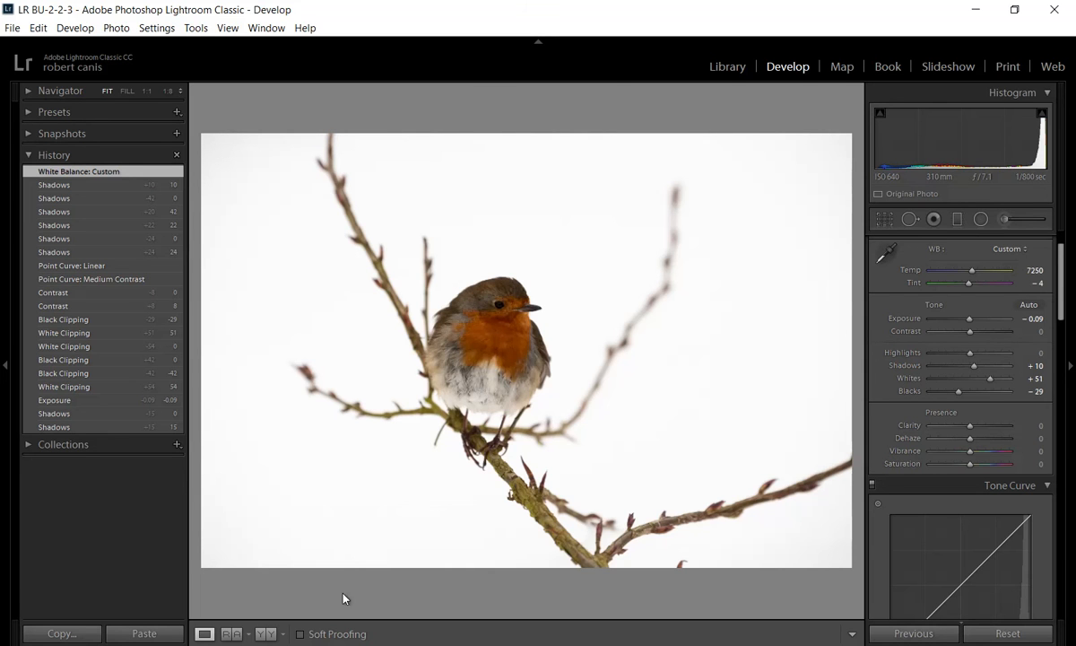
# Try Black, Medium Gray and Darker Gray as the background color around the photo
pyautogui.rightClick(434, 111)
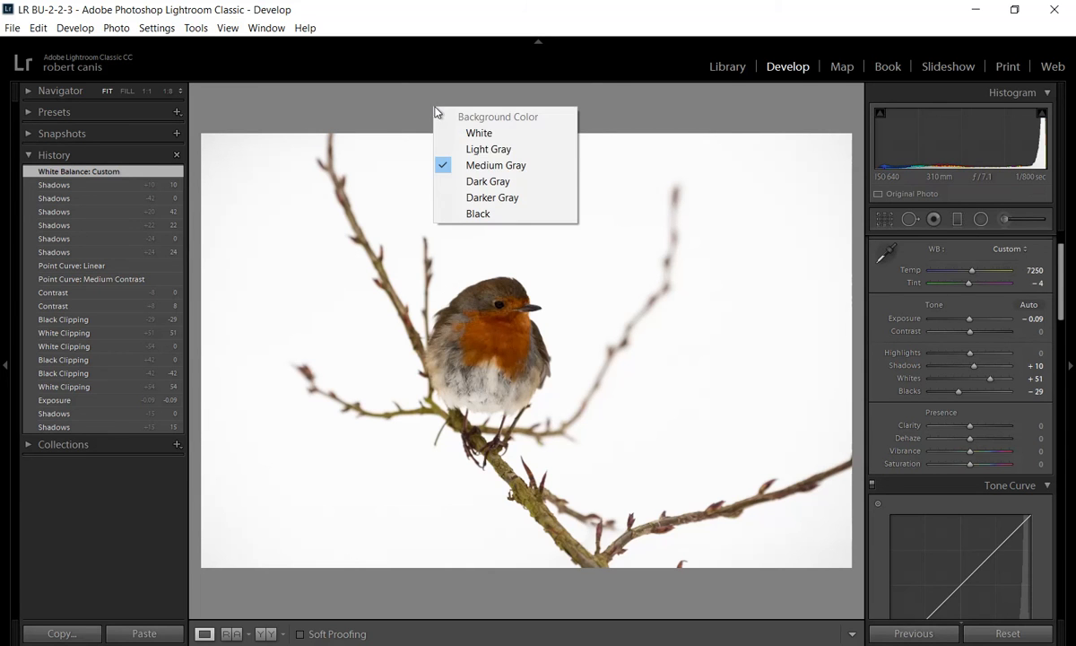
pyautogui.click(381, 107)
pyautogui.rightClick(380, 107)
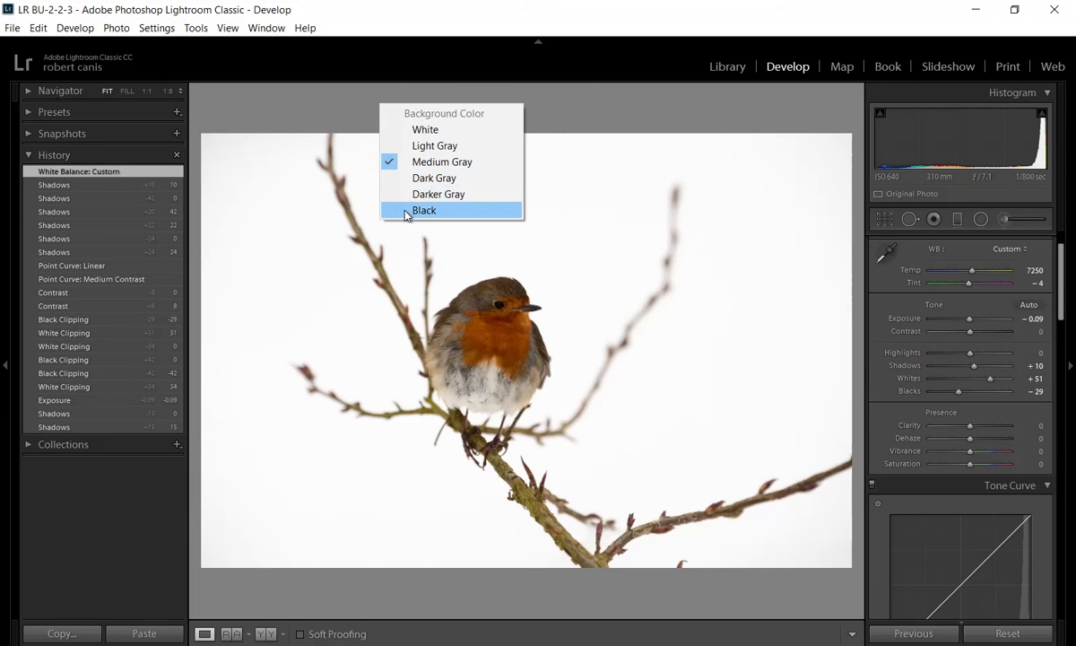
pyautogui.click(408, 210)
pyautogui.rightClick(421, 97)
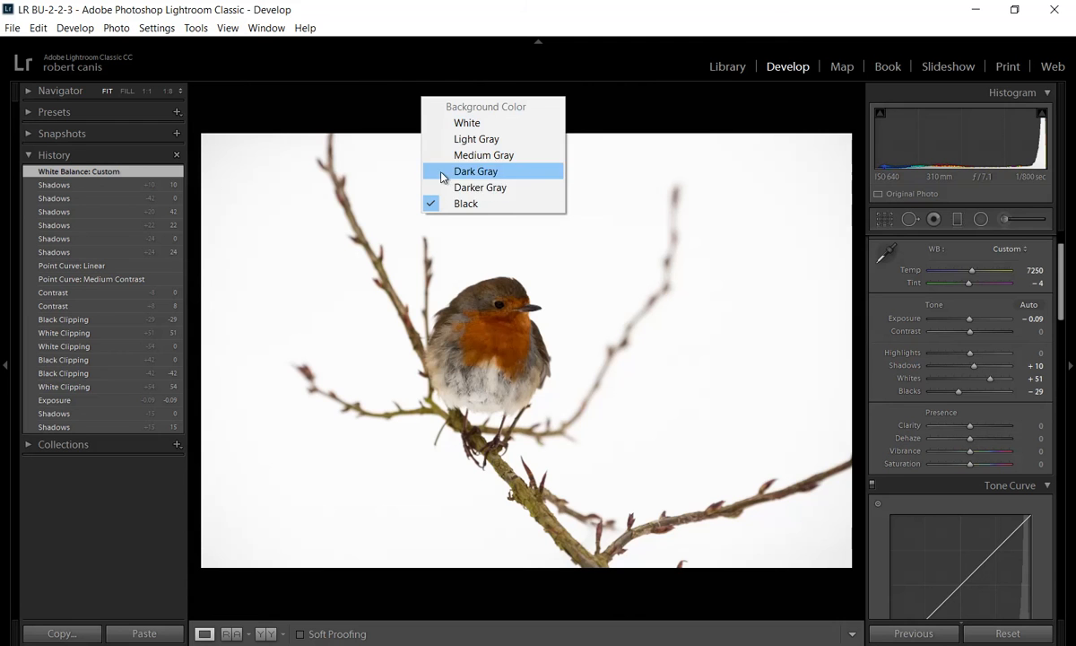
pyautogui.click(439, 155)
pyautogui.rightClick(430, 106)
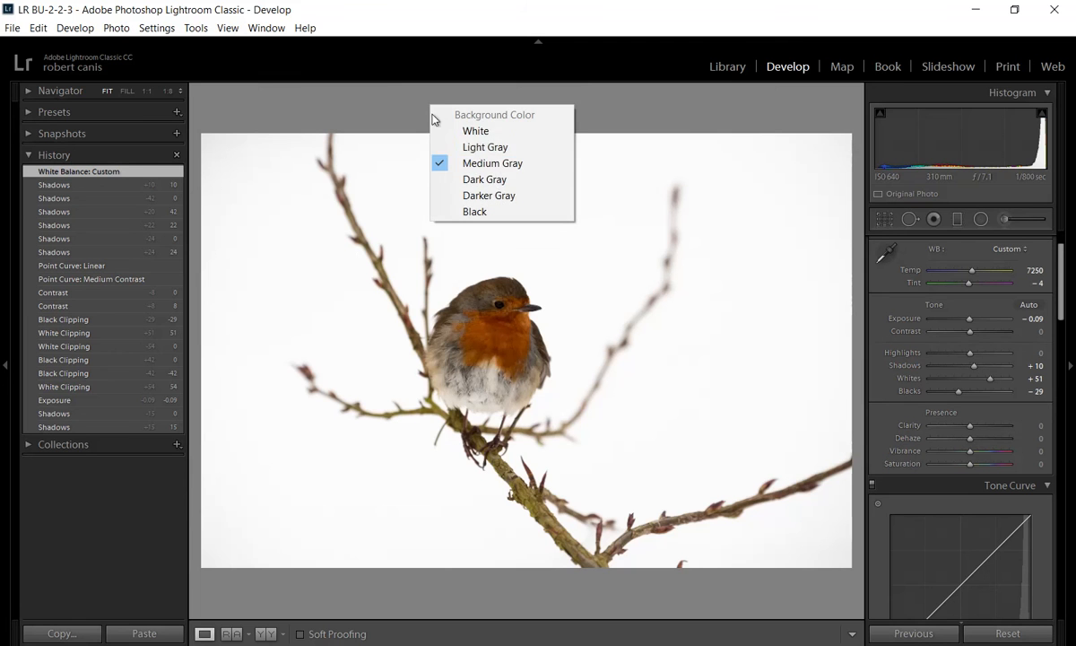
pyautogui.click(445, 196)
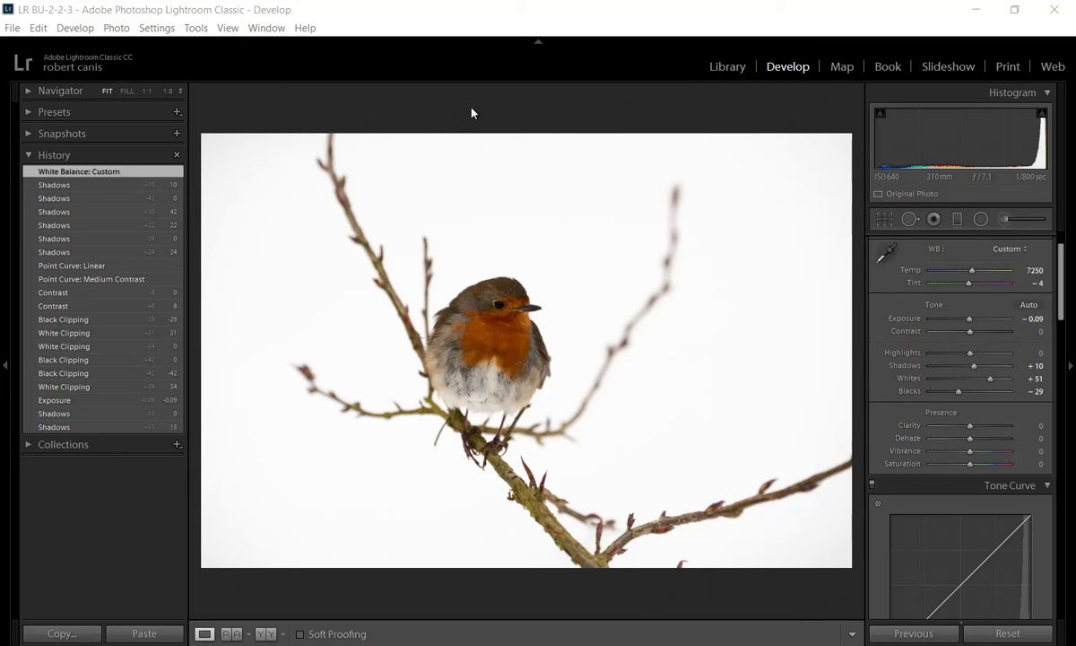
# Try Black and White backgrounds around the photo and return the background color to Medium Gray
pyautogui.rightClick(472, 113)
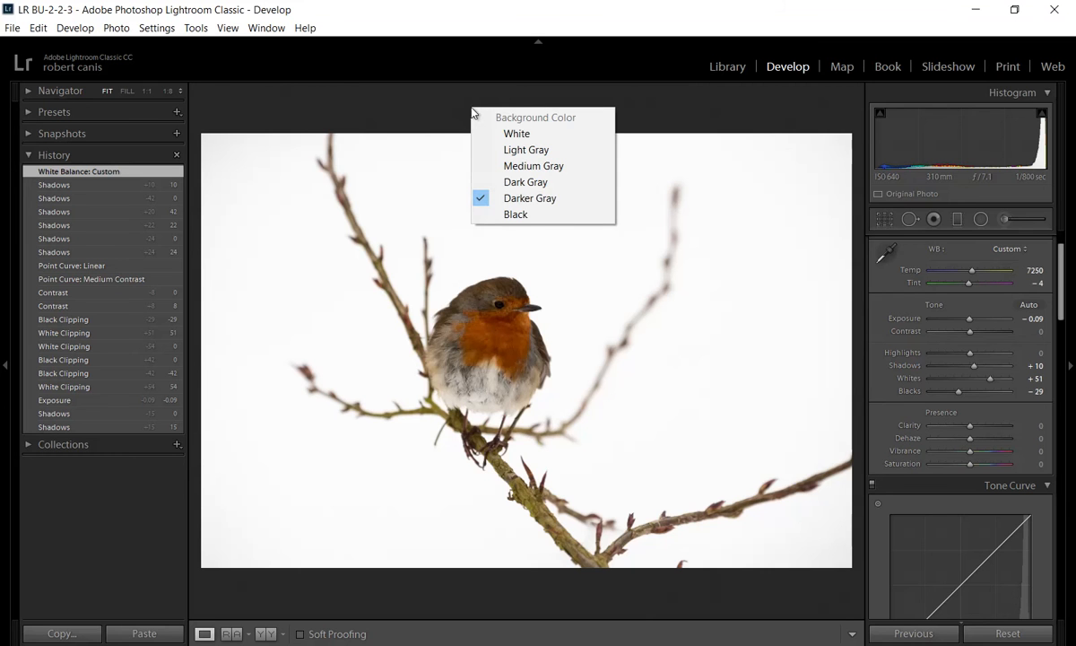
pyautogui.click(492, 214)
pyautogui.rightClick(460, 113)
pyautogui.click(478, 135)
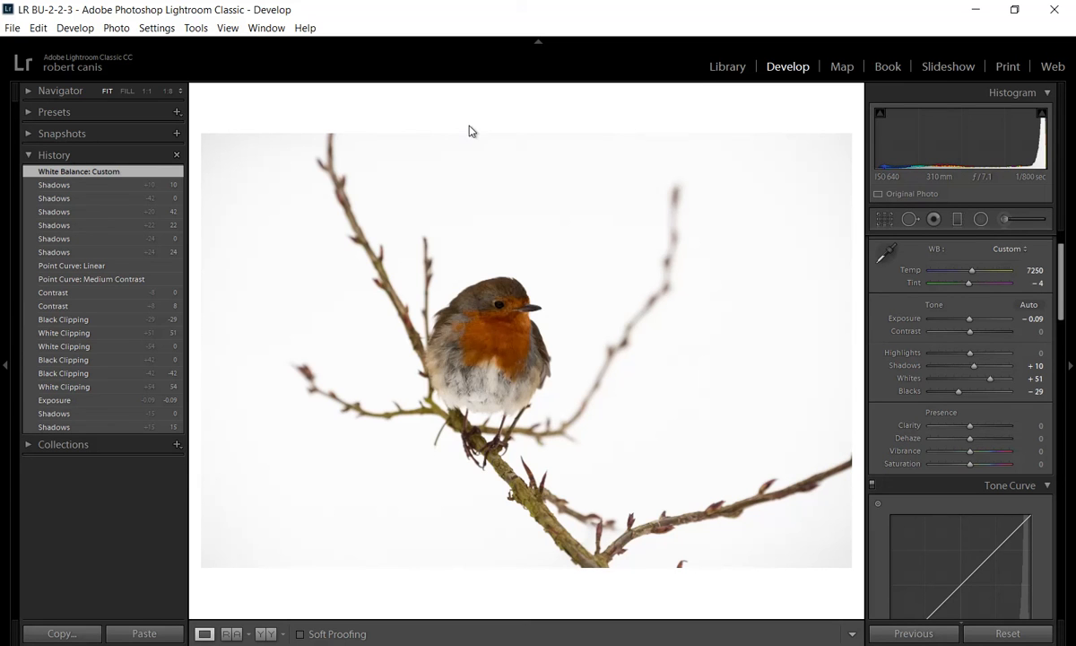
pyautogui.rightClick(464, 115)
pyautogui.click(499, 226)
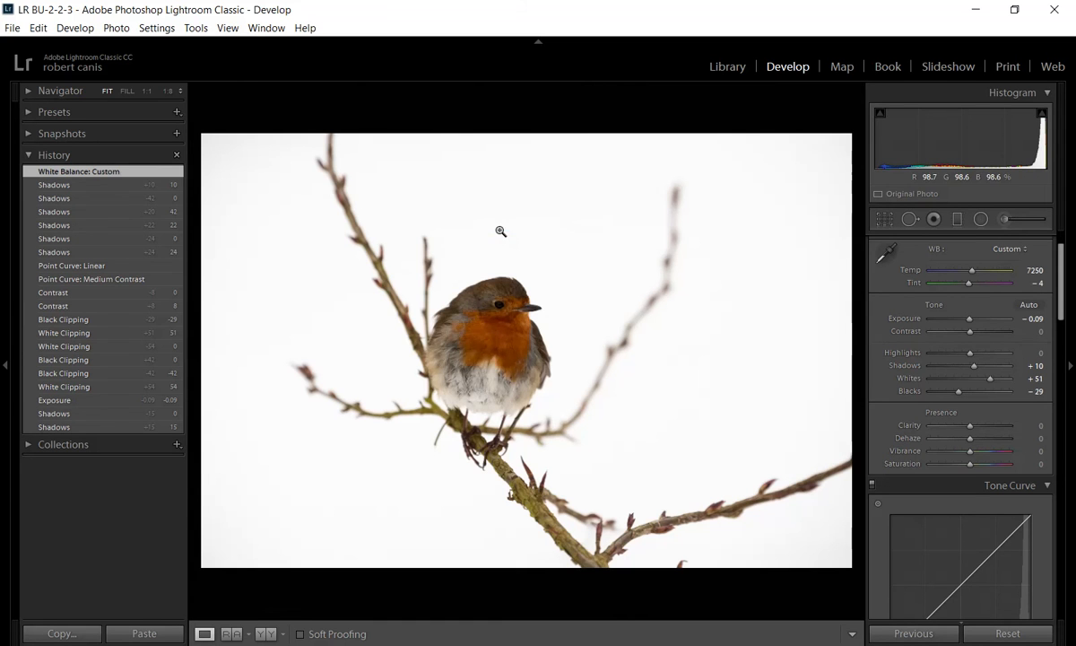
pyautogui.rightClick(441, 113)
pyautogui.click(465, 170)
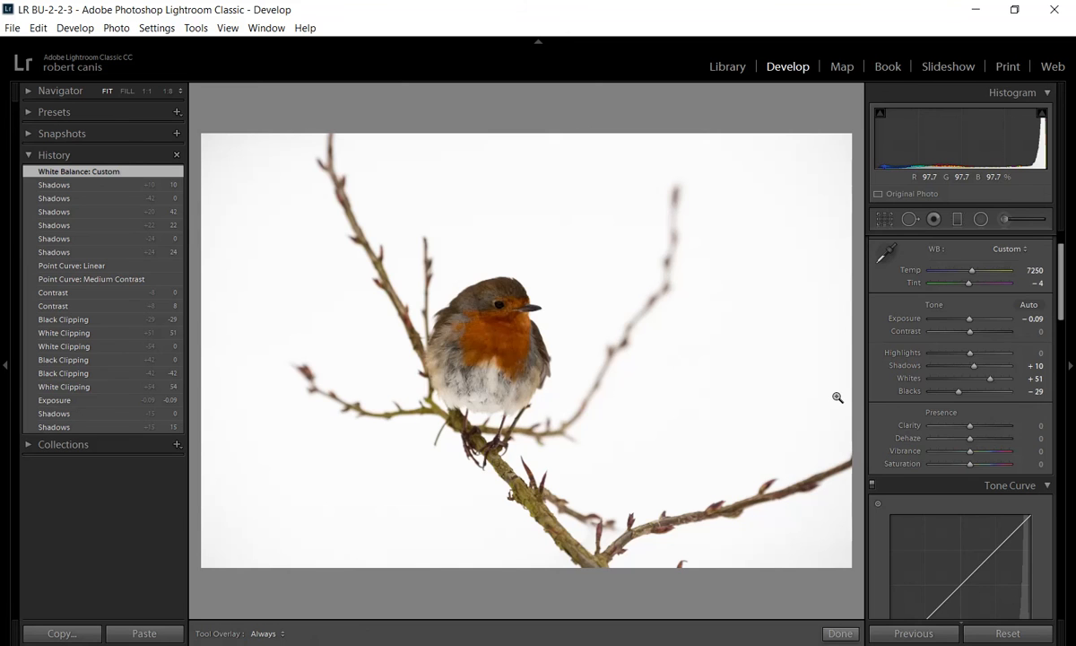
# Crop the photo at the Original aspect ratio, trimming its upper-left side so the robin sits near the left third
pyautogui.press('r')
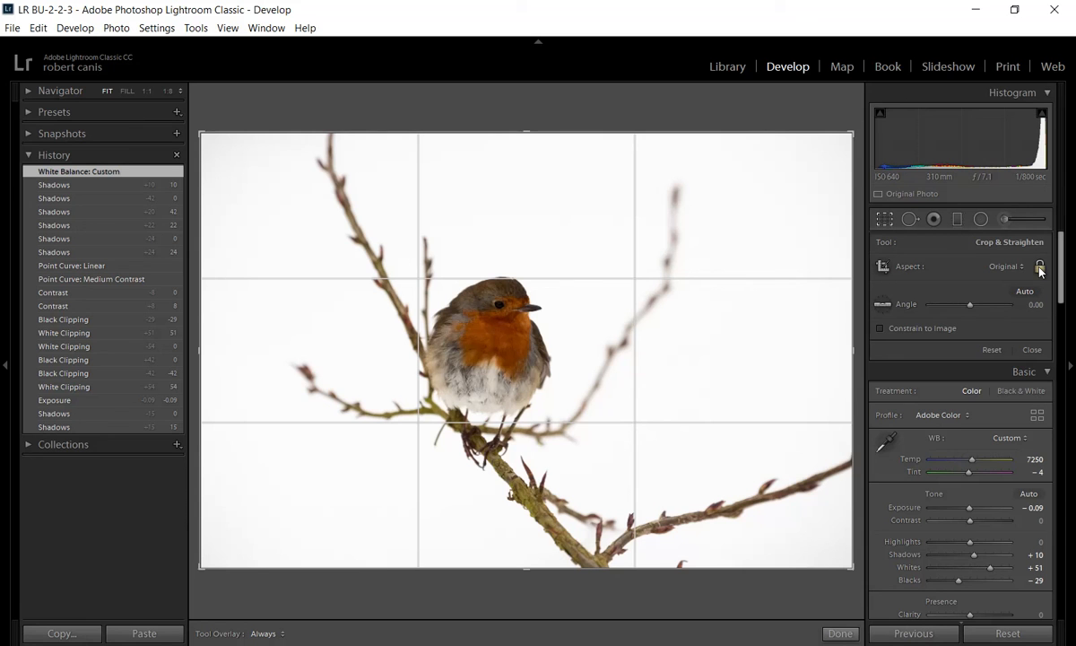
pyautogui.click(1005, 267)
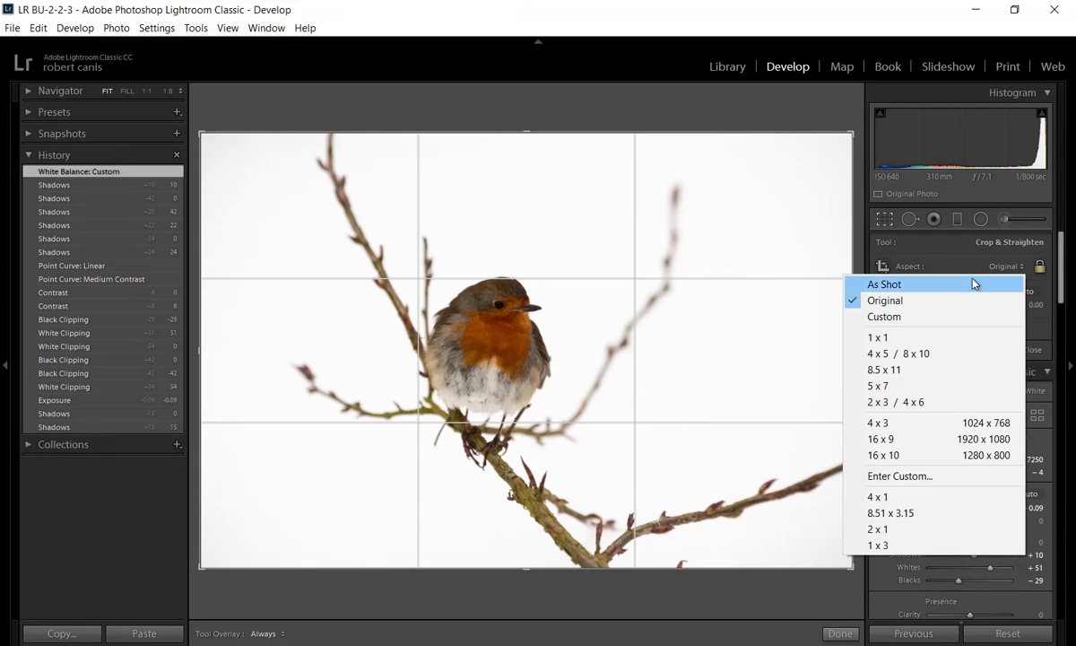
pyautogui.click(884, 303)
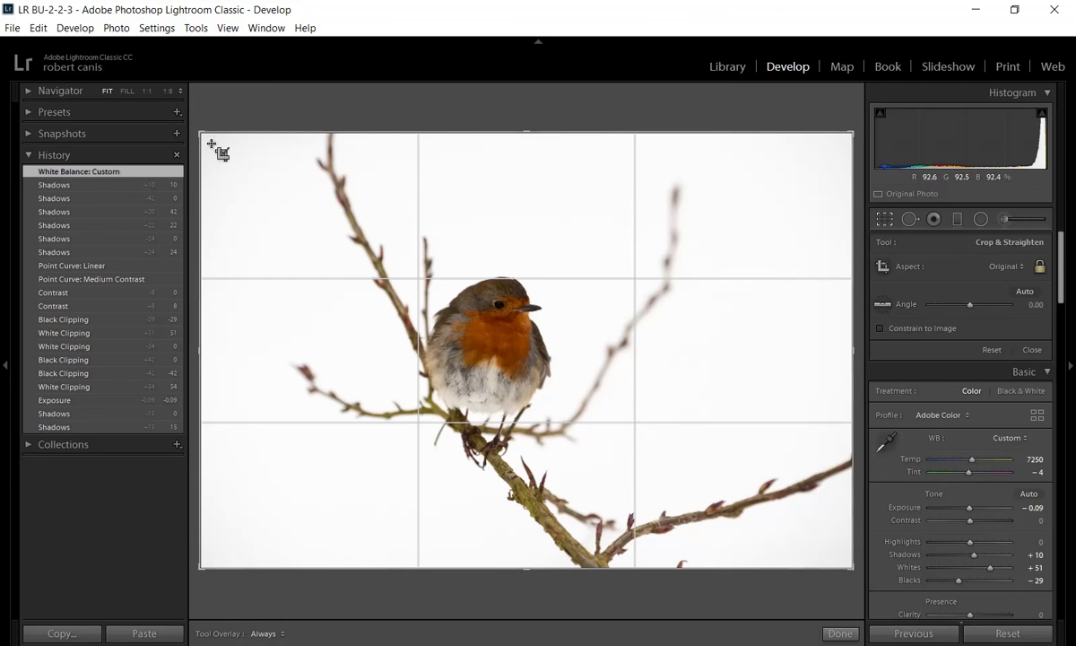
pyautogui.moveTo(205, 133); pyautogui.dragTo(237, 157)
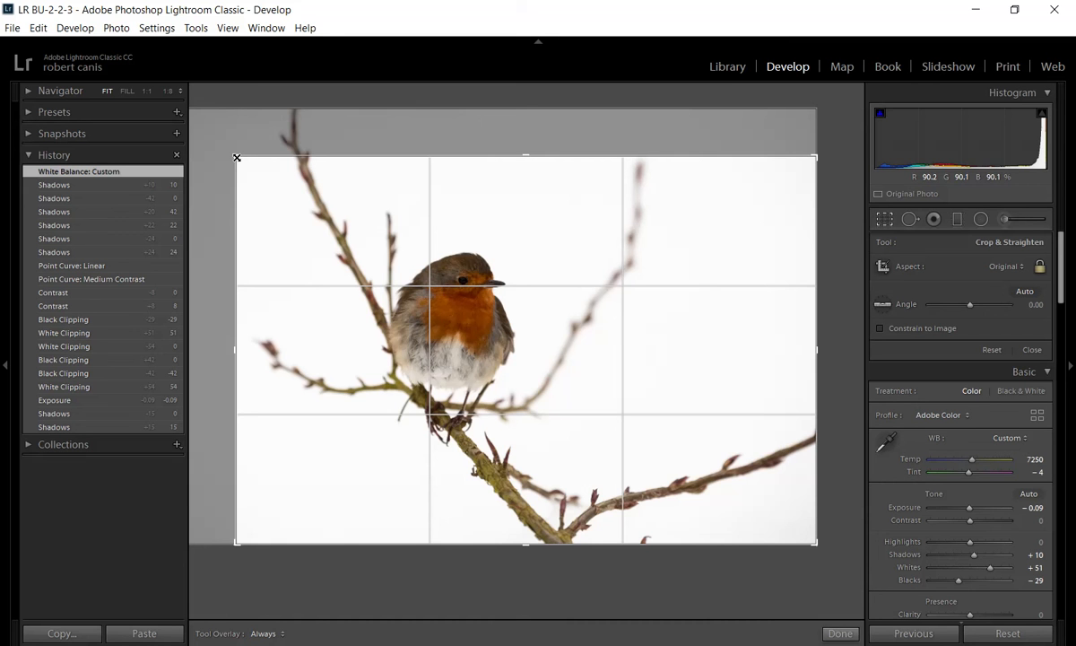
pyautogui.moveTo(237, 157)
pyautogui.mouseDown()
pyautogui.moveTo(218, 132)
pyautogui.moveTo(232, 139)
pyautogui.mouseUp()
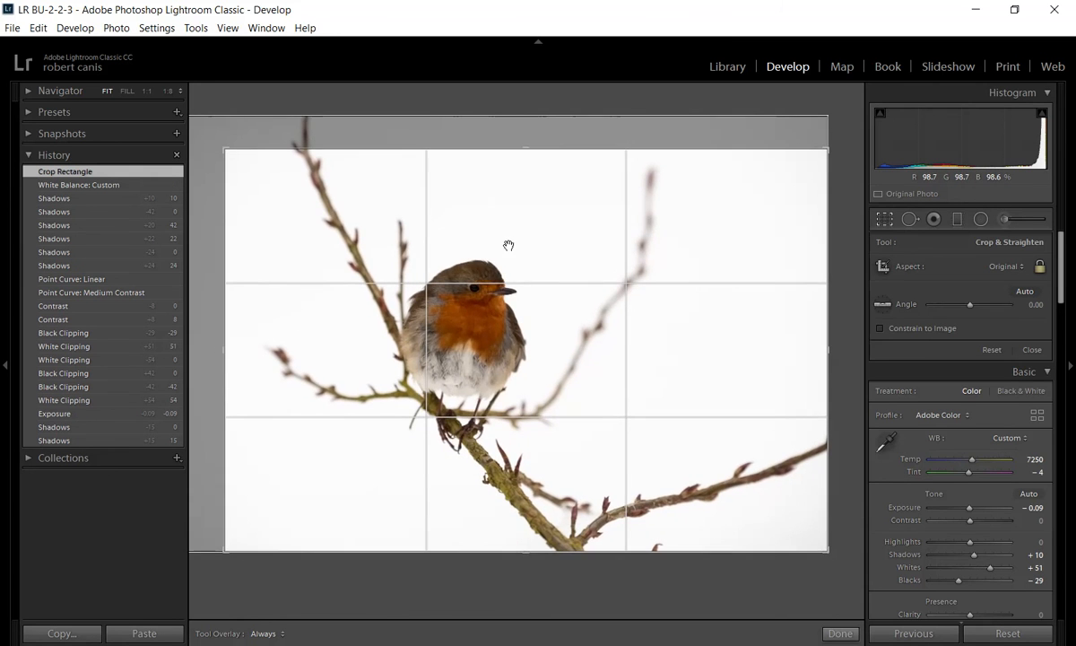
pyautogui.press('Return')
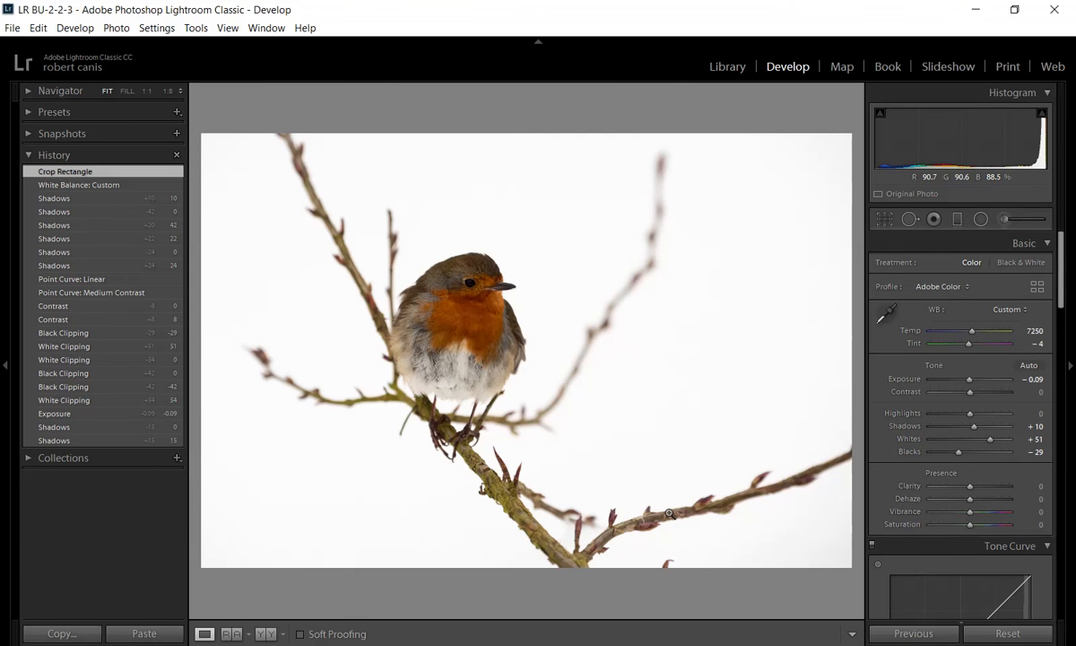
# Unlock the crop aspect ratio, trim slightly more off the photo's left edge, and compare the crop with the preceding history state
pyautogui.press('r')
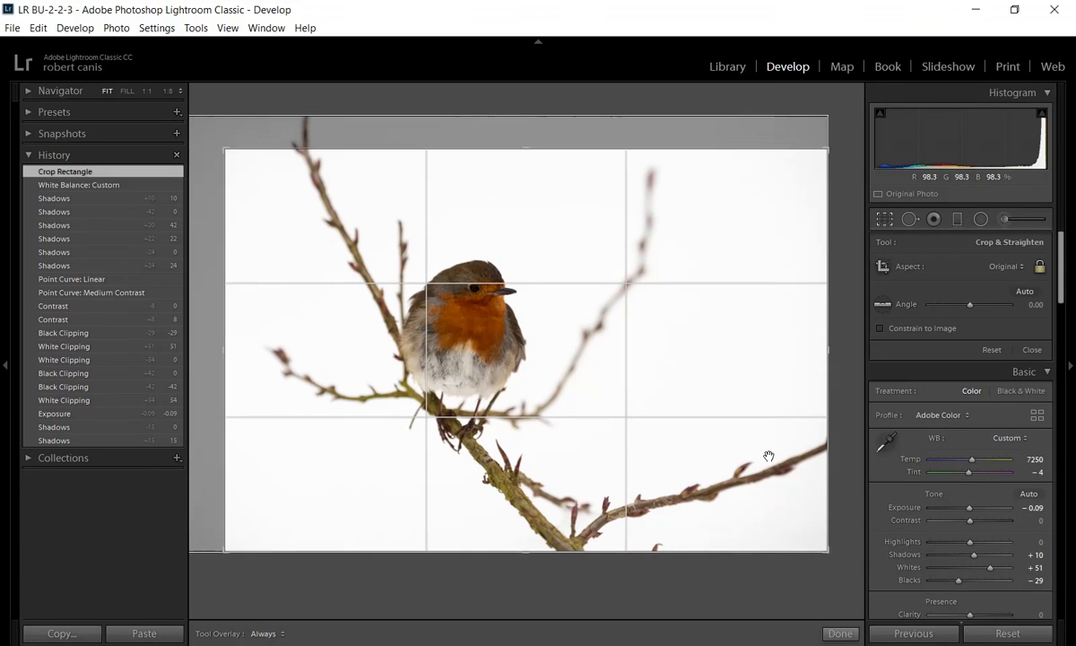
pyautogui.click(1038, 273)
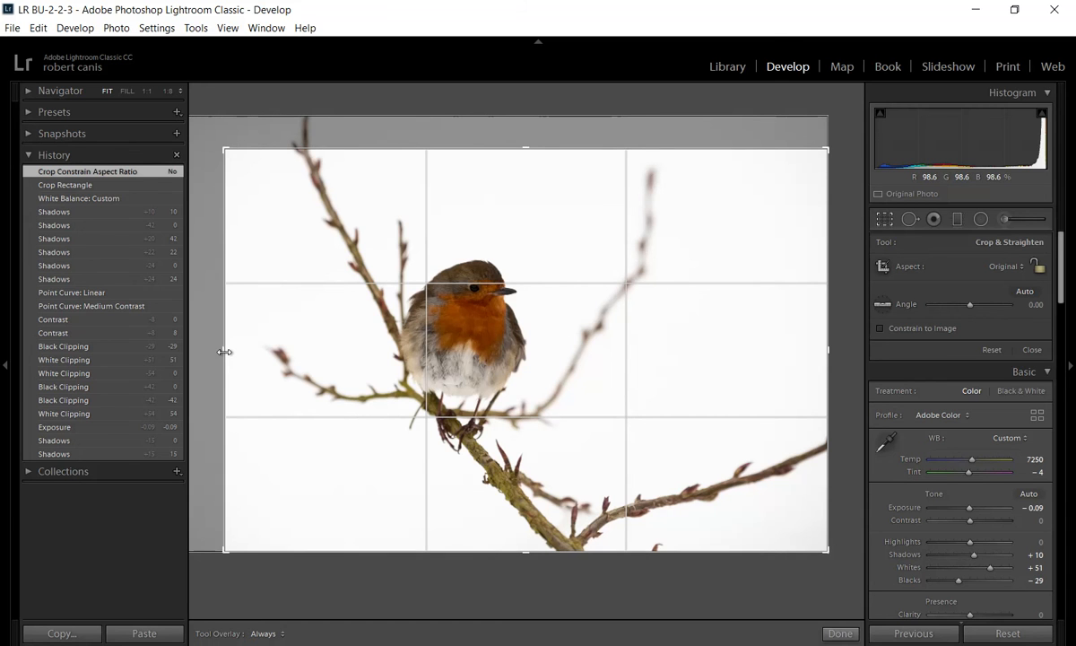
pyautogui.moveTo(224, 352); pyautogui.dragTo(233, 353)
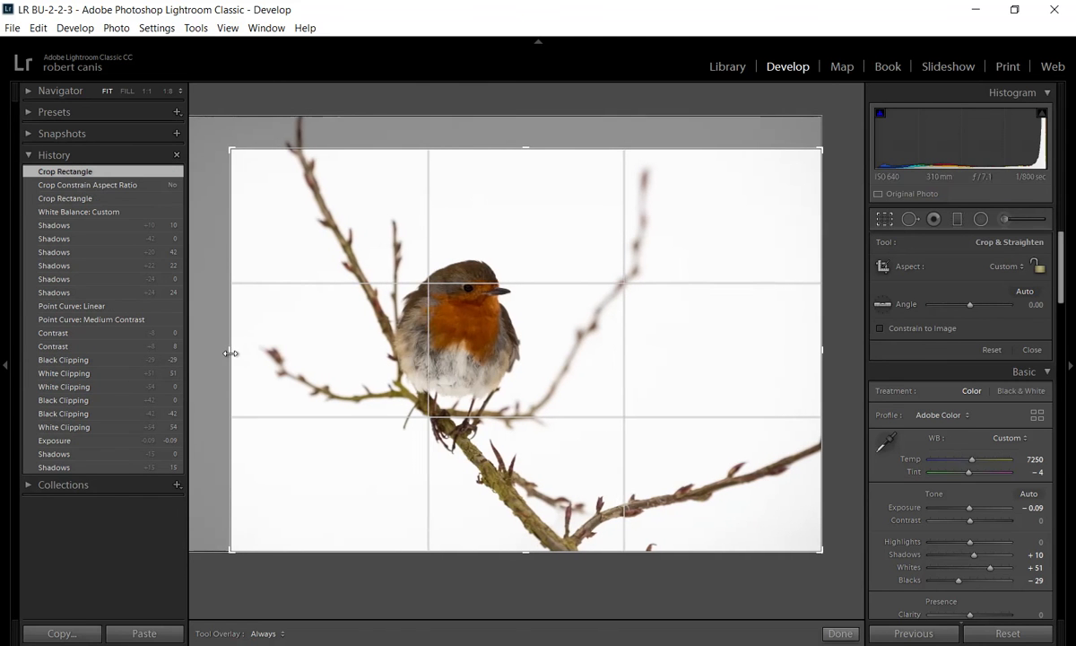
pyautogui.press('Return')
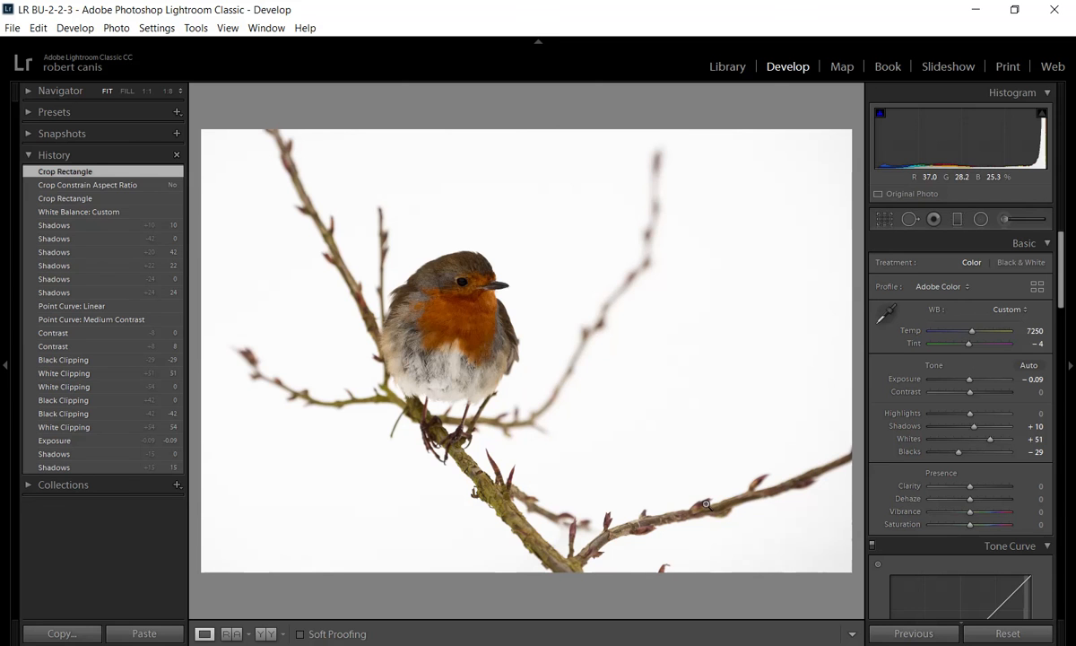
pyautogui.click(49, 183)
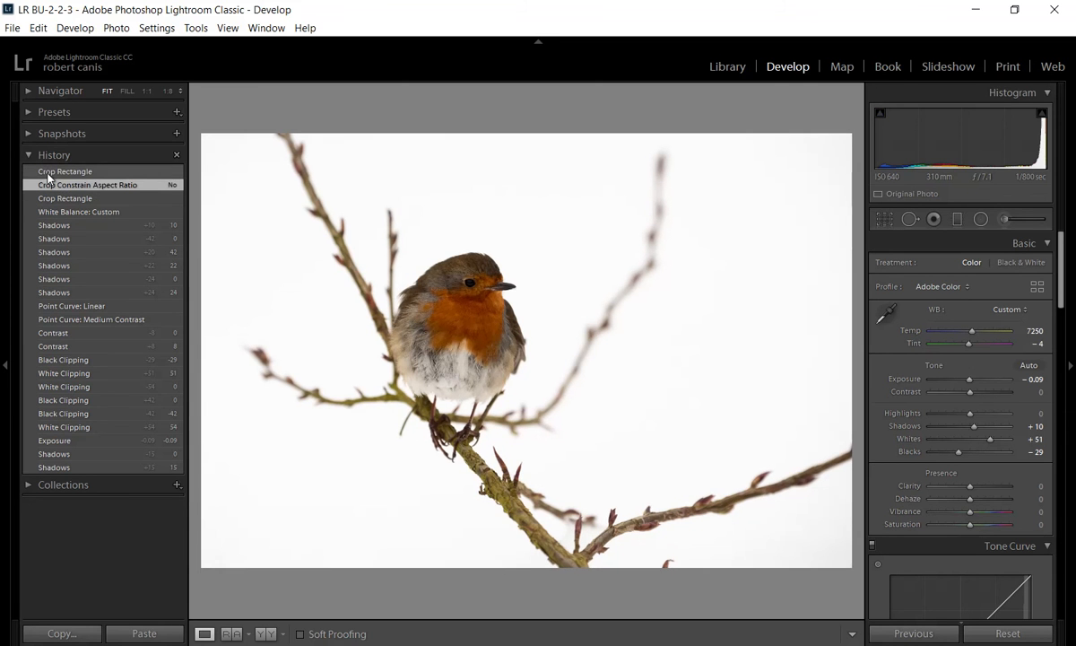
pyautogui.click(50, 173)
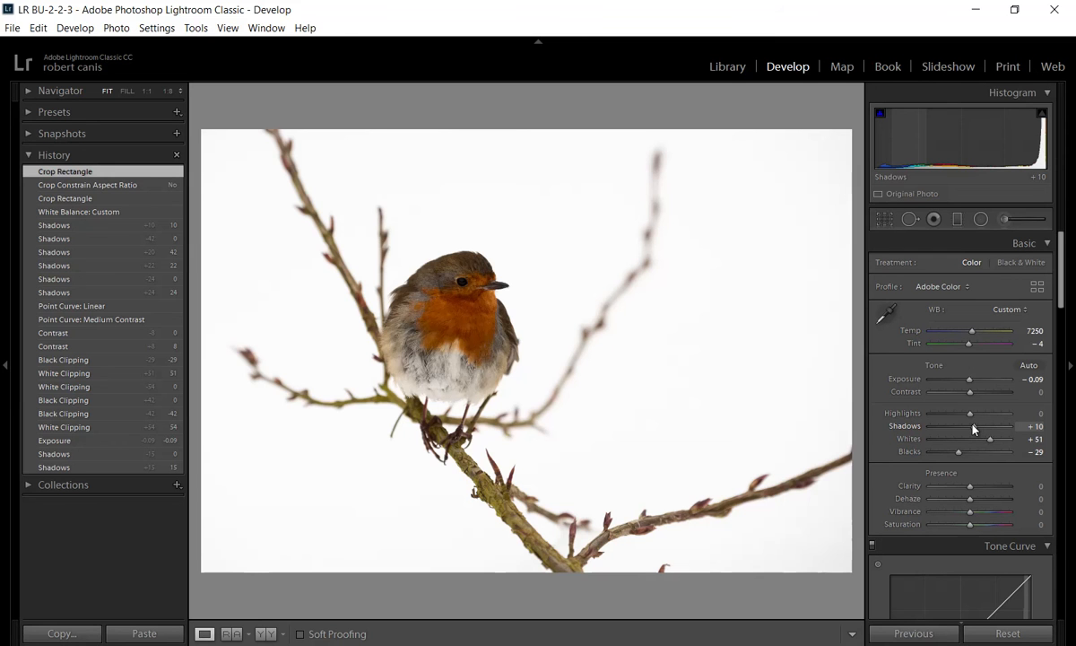
# Raise Shadows to +25
pyautogui.moveTo(973, 428); pyautogui.dragTo(981, 430)
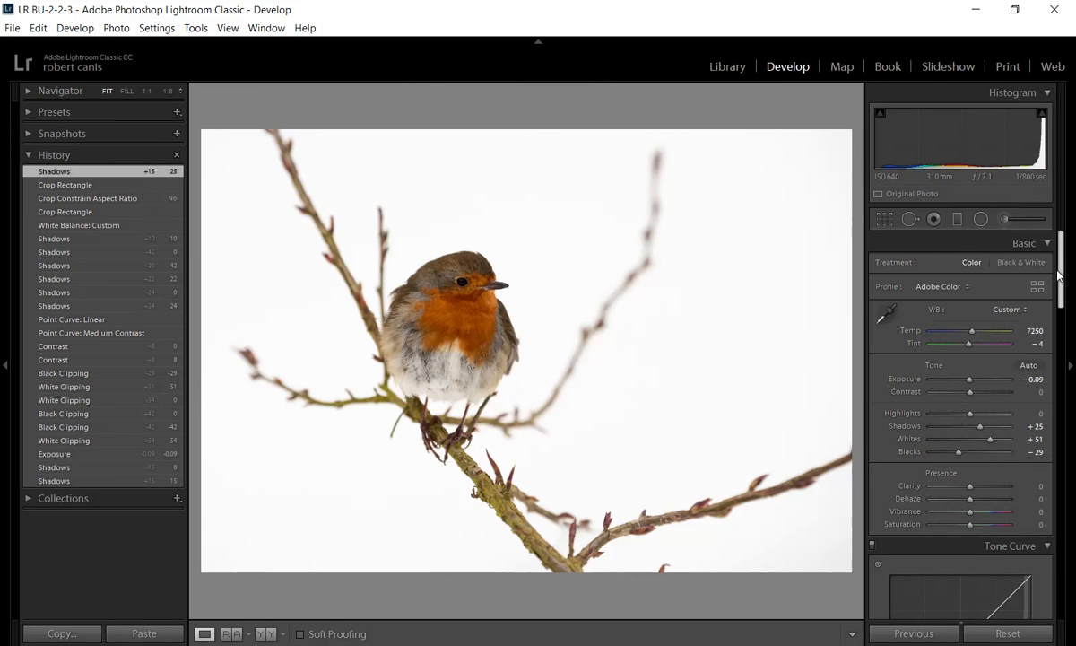
# Enable the lens profile corrections and chromatic aberration removal in Lens Corrections
pyautogui.moveTo(1059, 284); pyautogui.dragTo(1009, 497)
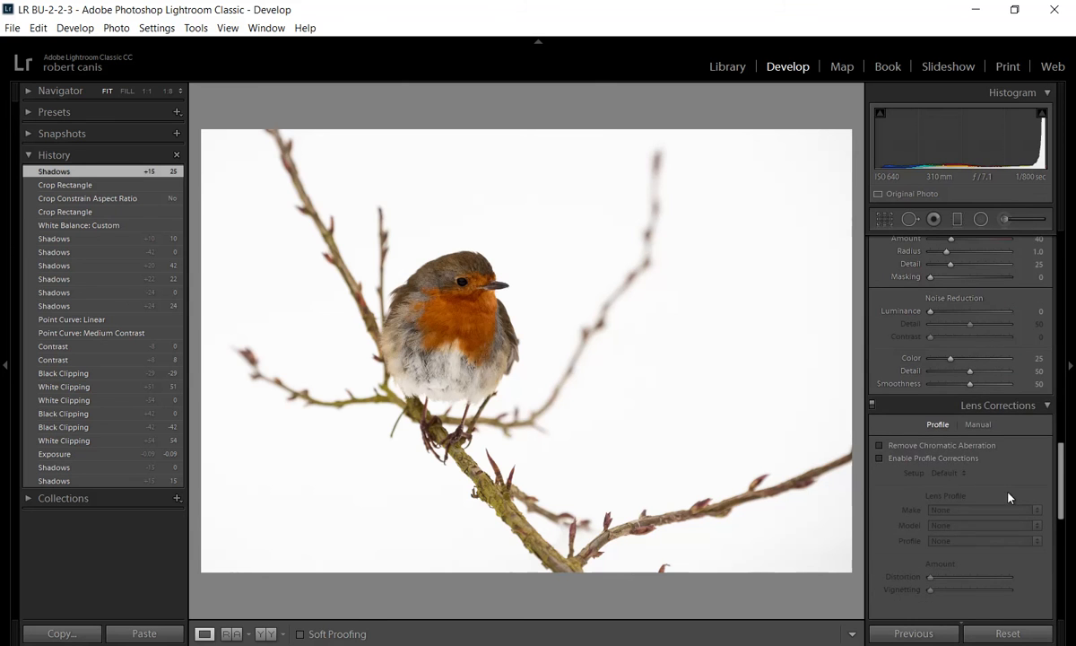
pyautogui.click(879, 459)
pyautogui.click(880, 446)
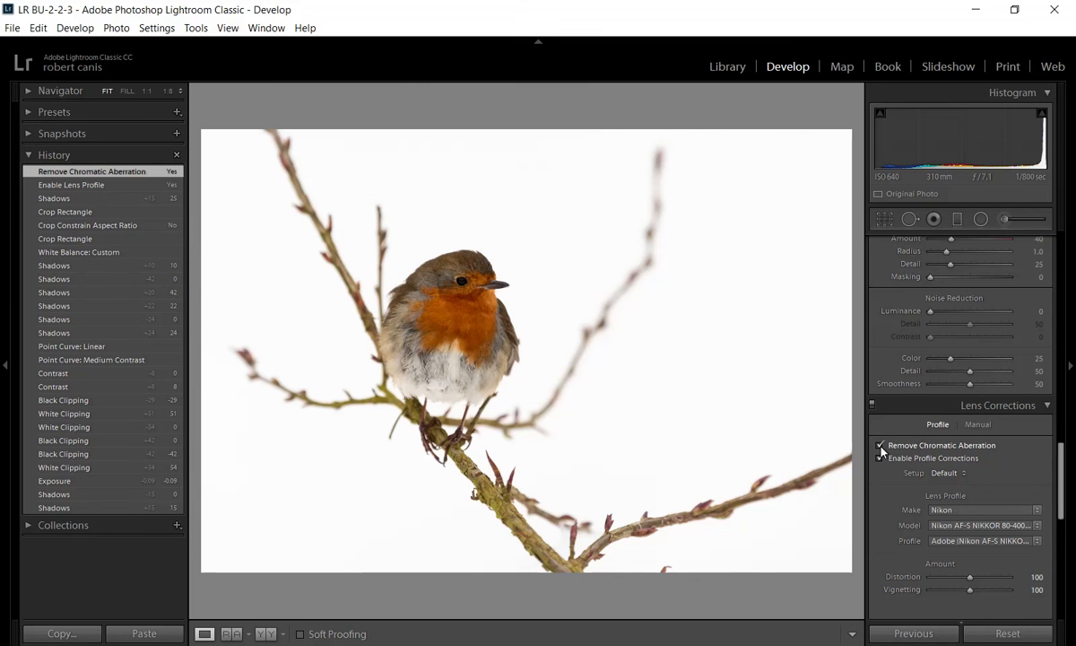
# Compare the photo with and without the lens profile corrections, leaving them enabled
pyautogui.click(879, 459)
pyautogui.click(880, 459)
pyautogui.click(880, 459)
pyautogui.click(880, 460)
pyautogui.click(880, 459)
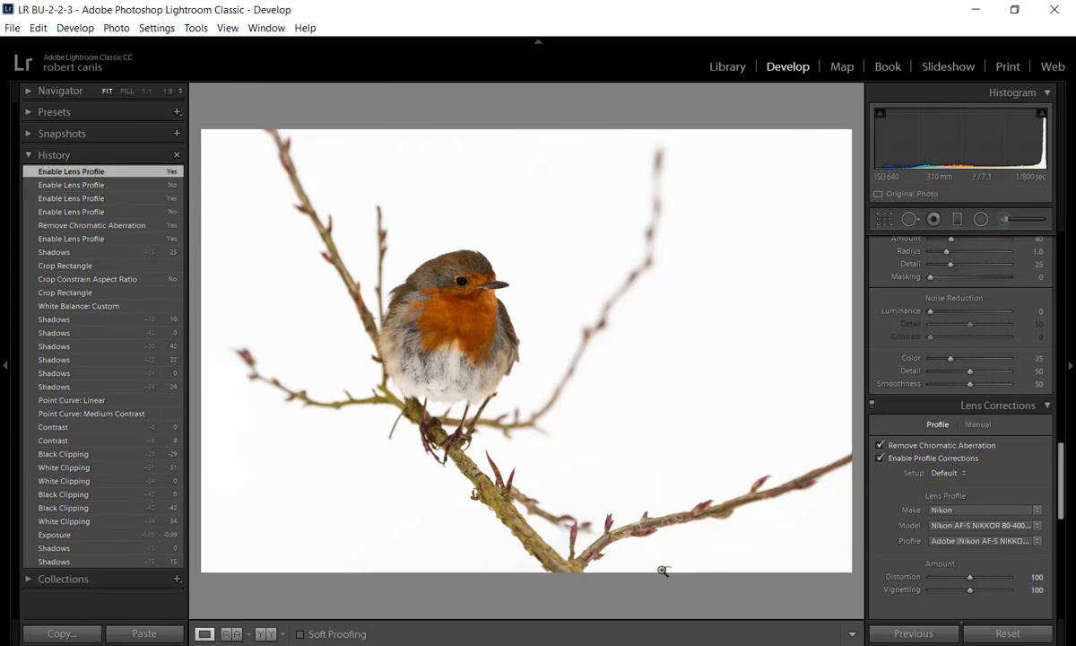
# Trim a thin strip off the photo's bottom edge and compare the crop with the preceding history state
pyautogui.press('r')
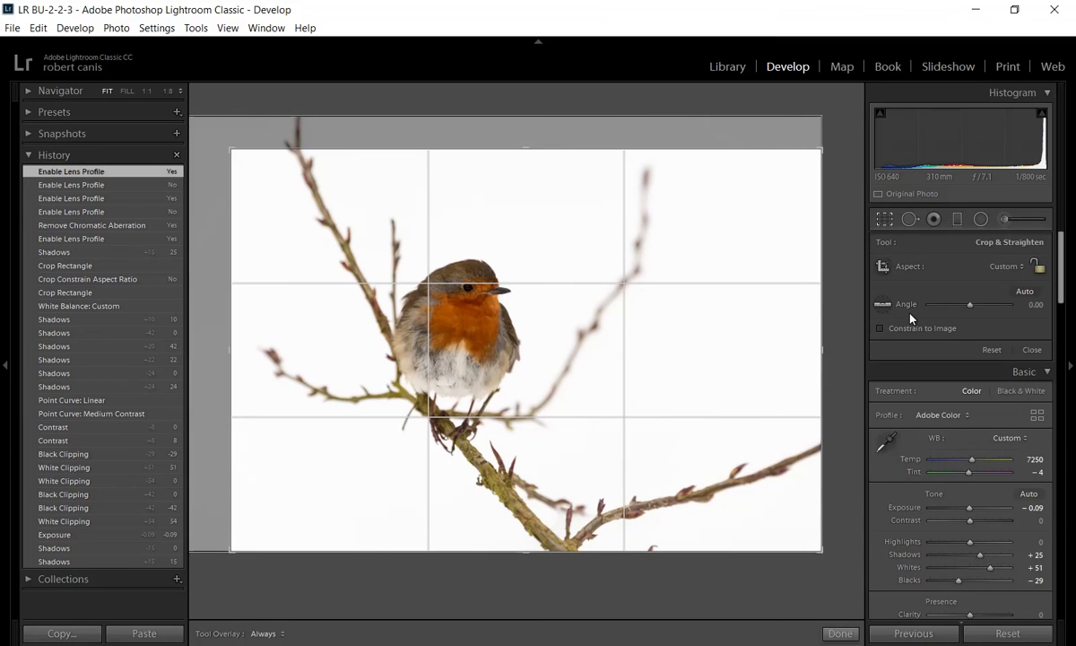
pyautogui.moveTo(524, 553); pyautogui.dragTo(521, 549)
pyautogui.press('r')
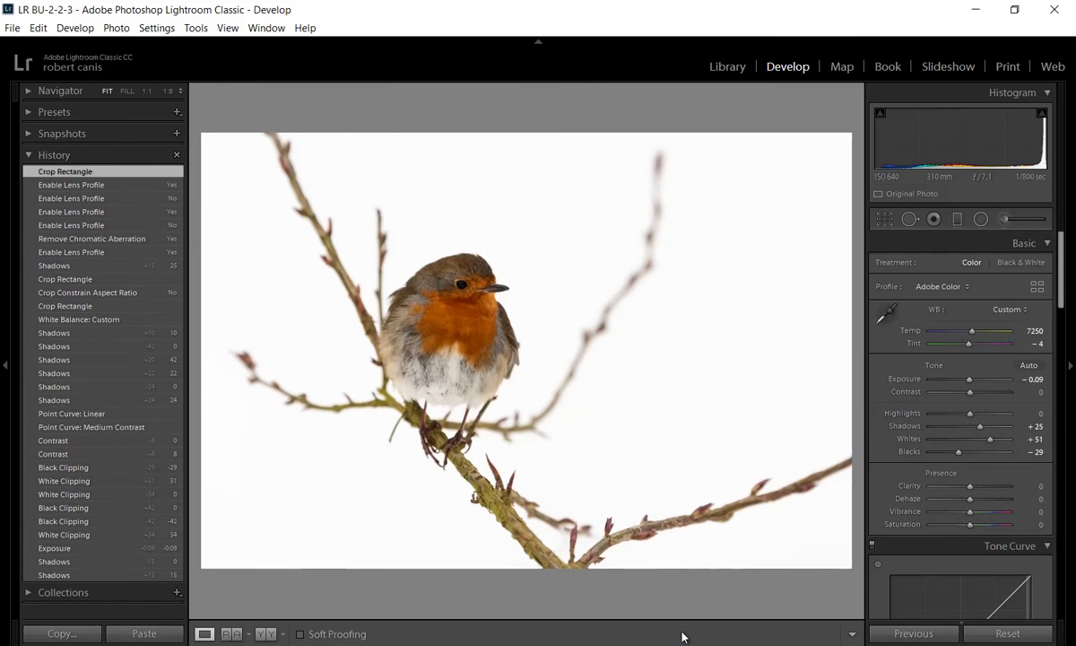
pyautogui.click(71, 182)
pyautogui.click(70, 172)
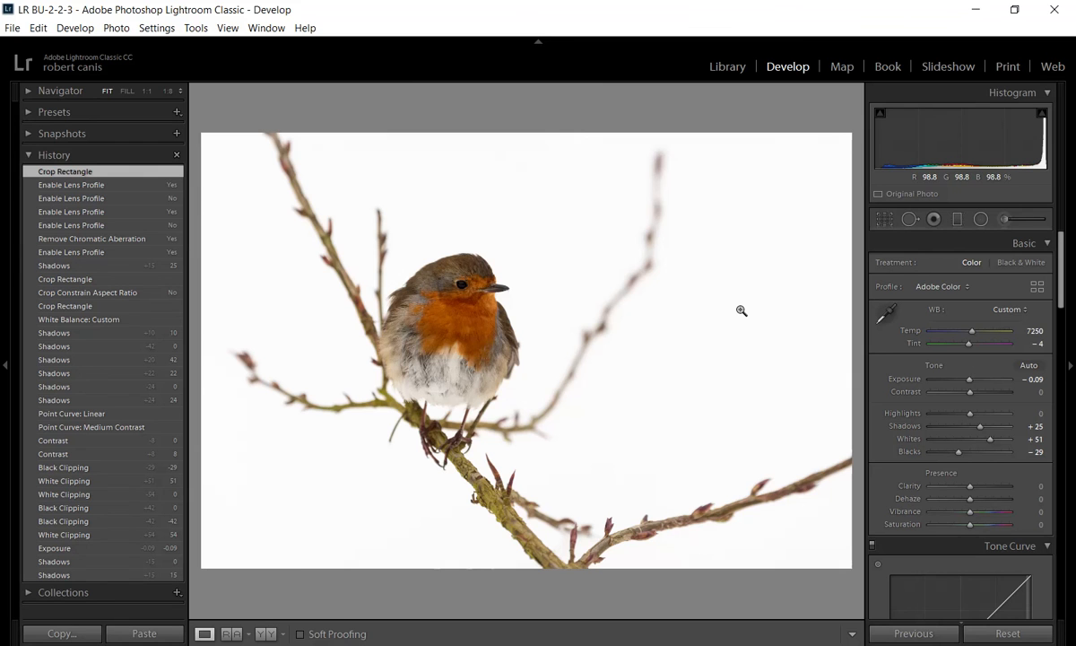
# Return the photo to the earlier history state with the lens profile disabled and view it at 1:8
pyautogui.click(81, 186)
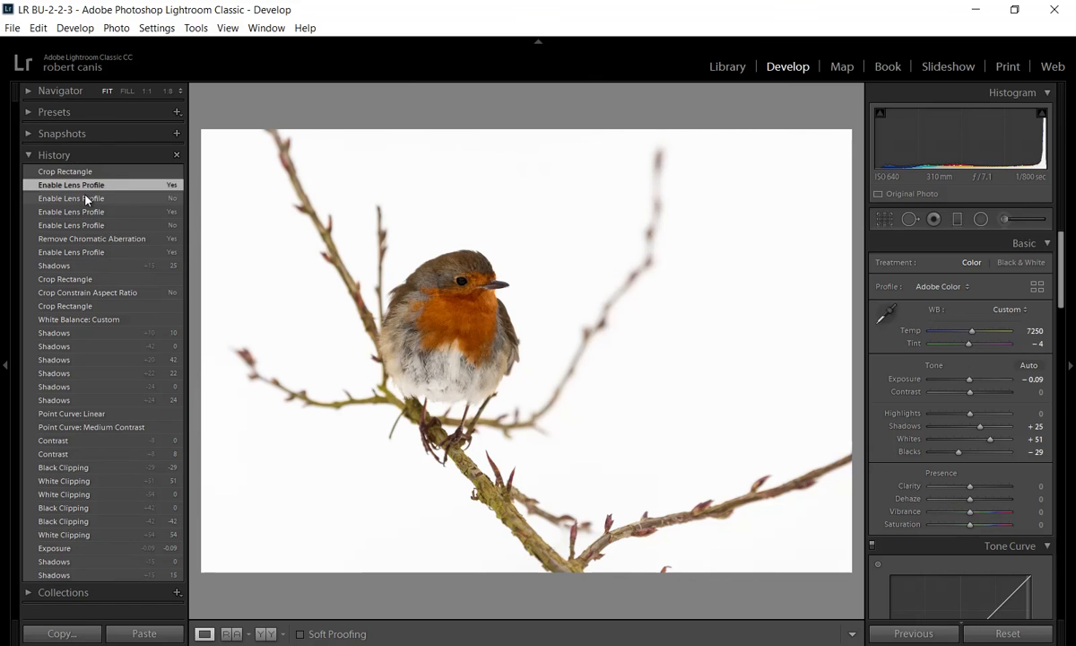
pyautogui.click(86, 199)
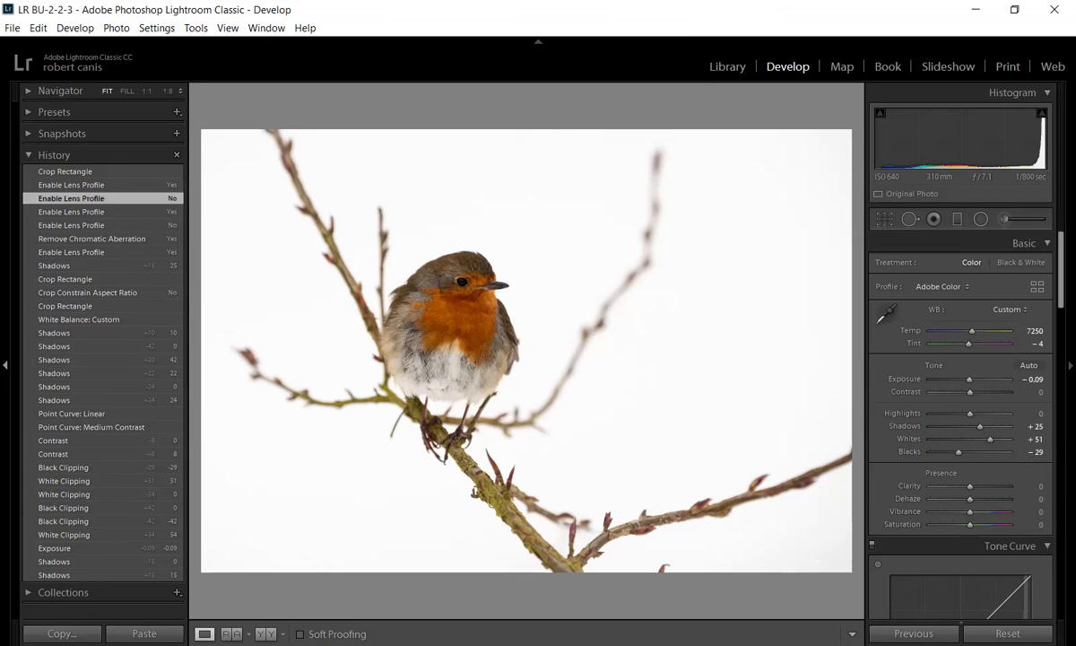
pyautogui.click(7, 365)
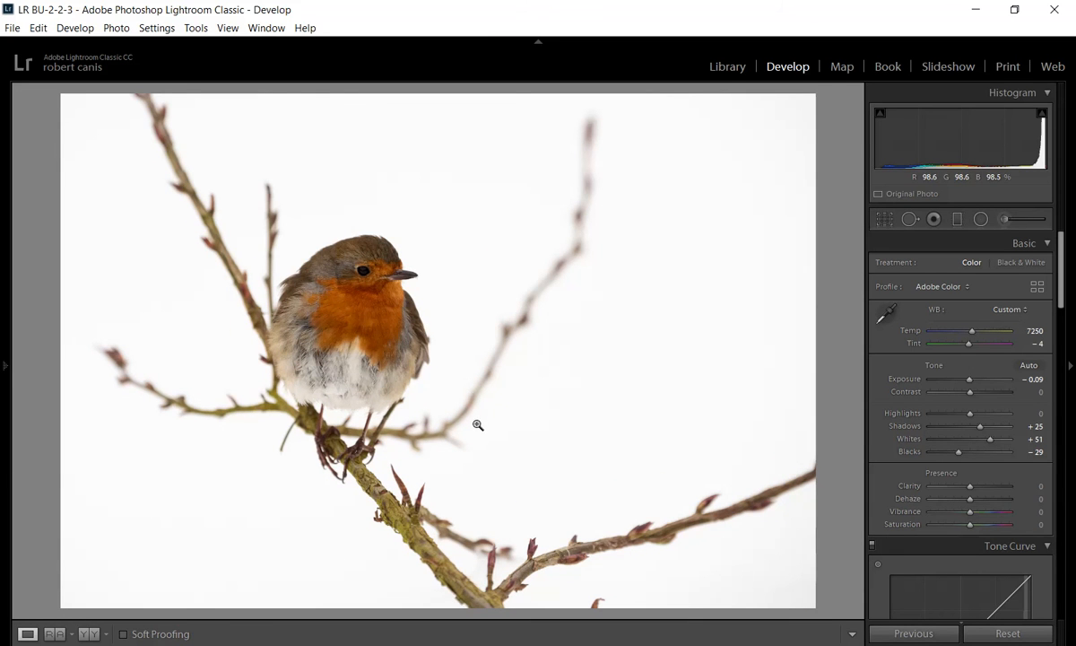
pyautogui.moveTo(7, 367)
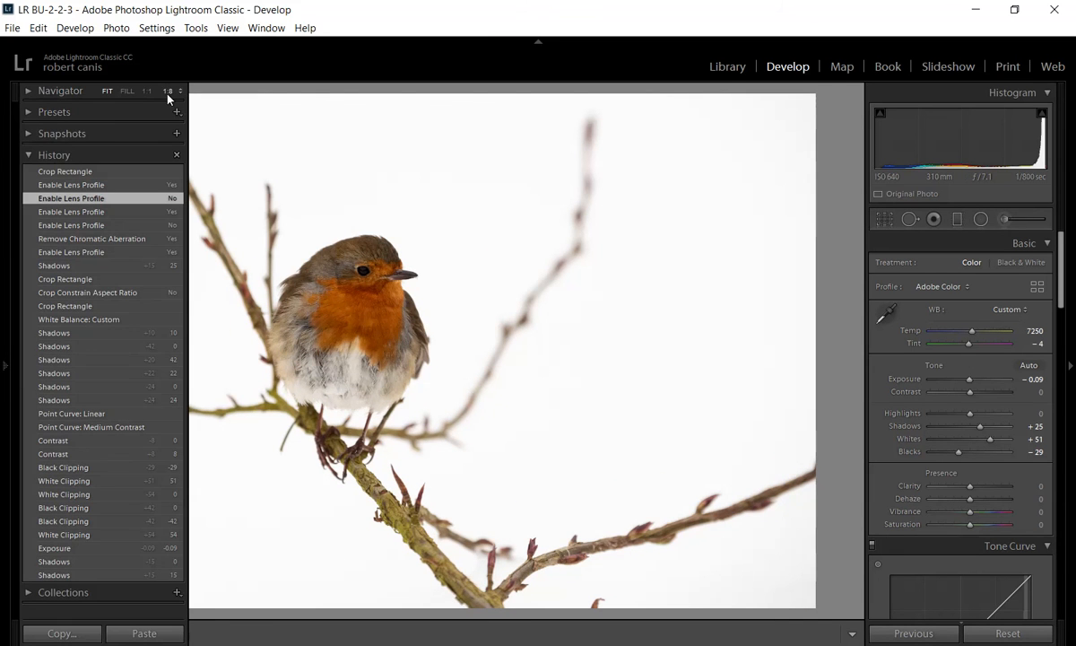
pyautogui.click(156, 88)
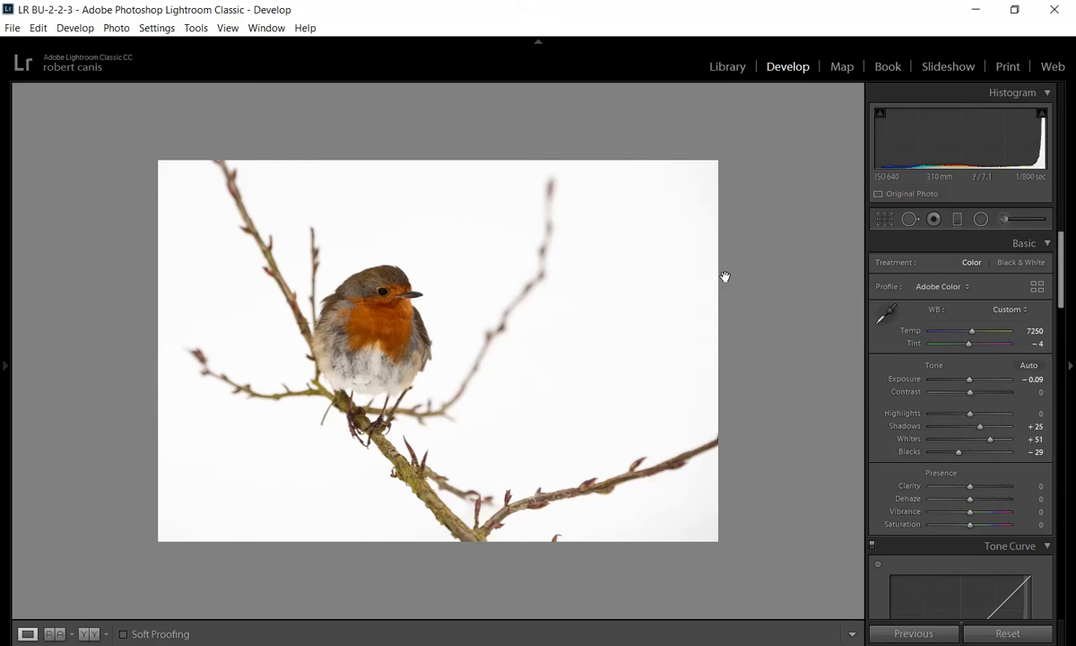
# Try lowering Blacks to −100 and reset it to 0
pyautogui.keyDown('alt'); pyautogui.click(957, 454); pyautogui.keyUp('alt')
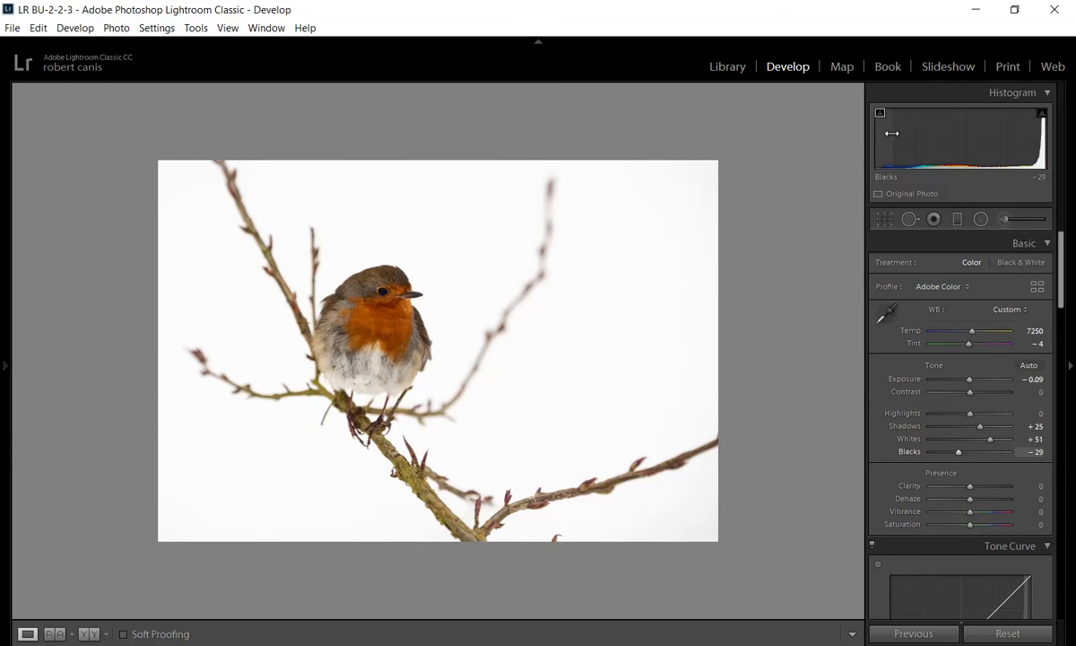
pyautogui.moveTo(958, 455); pyautogui.dragTo(920, 454)
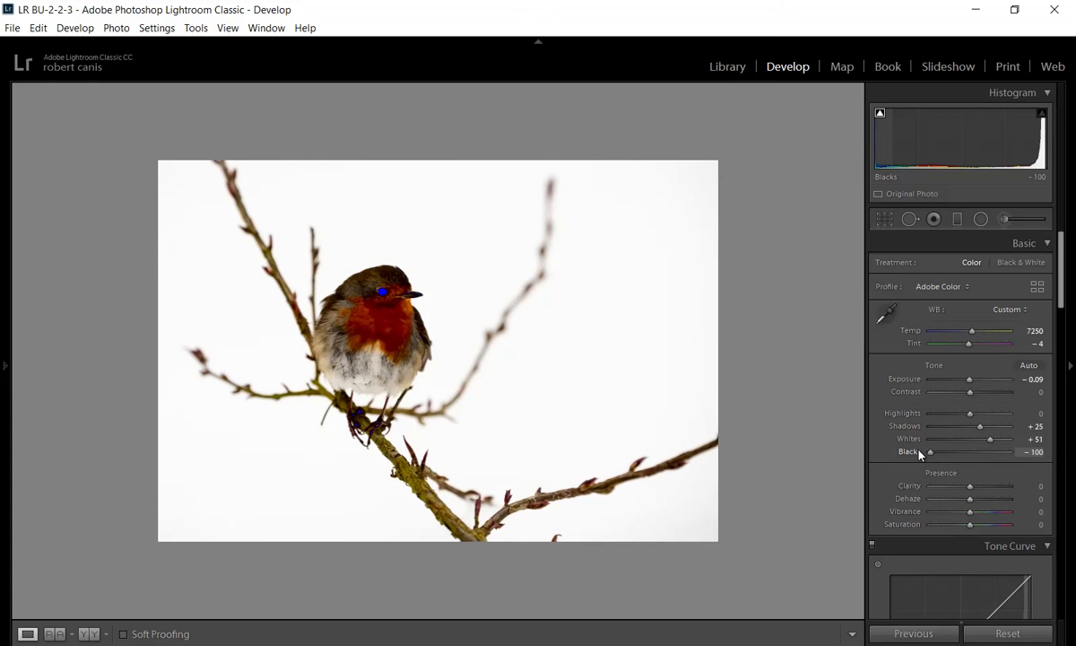
pyautogui.doubleClick(911, 452)
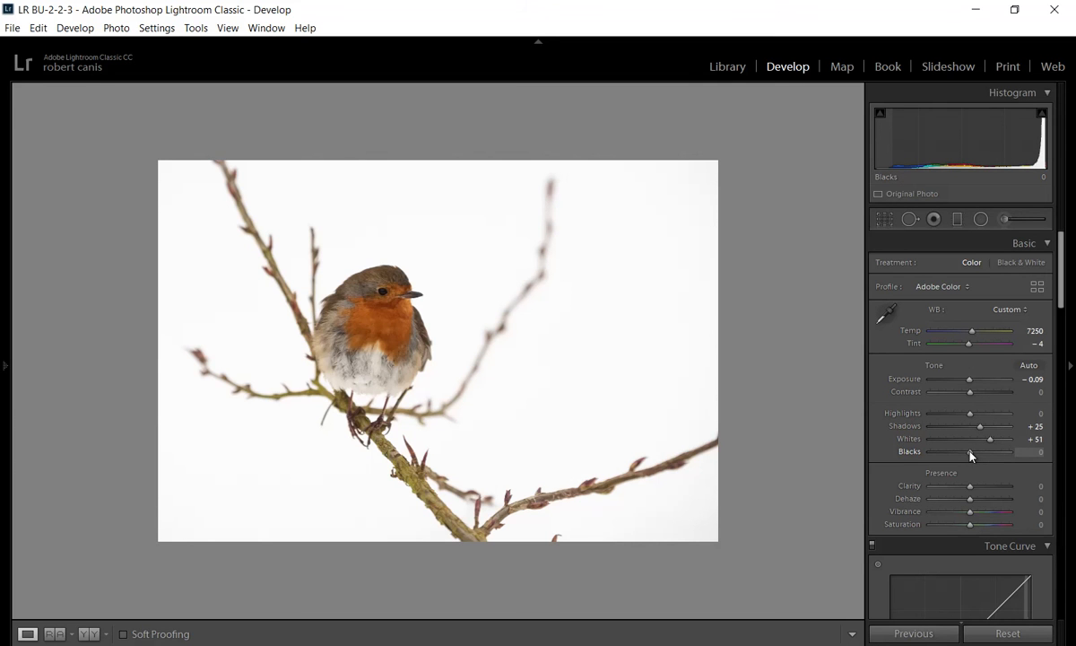
# Try Blacks at −56, −22 and −78 while checking the shadow clipping on the robin
pyautogui.moveTo(970, 453); pyautogui.dragTo(948, 454)
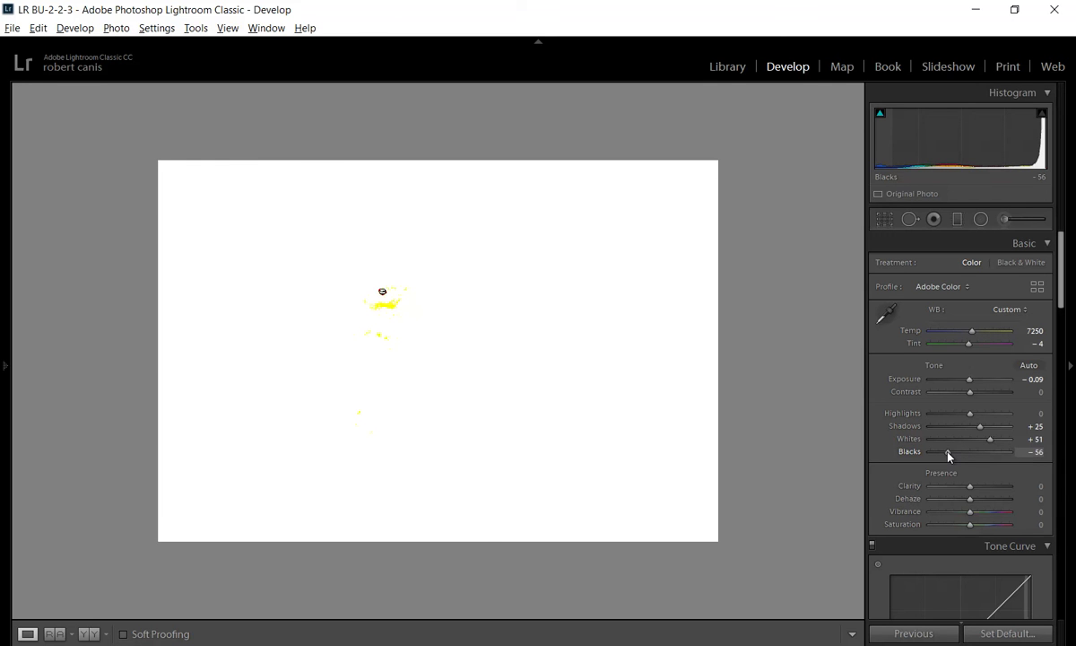
pyautogui.moveTo(947, 455); pyautogui.dragTo(948, 455)
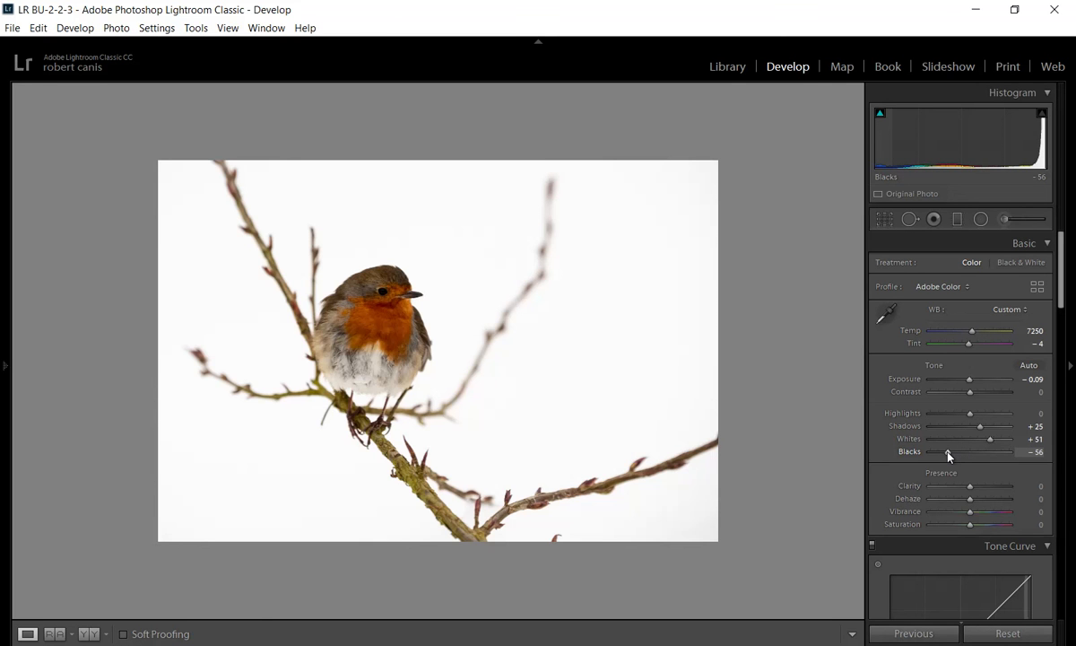
pyautogui.moveTo(948, 455); pyautogui.dragTo(961, 462)
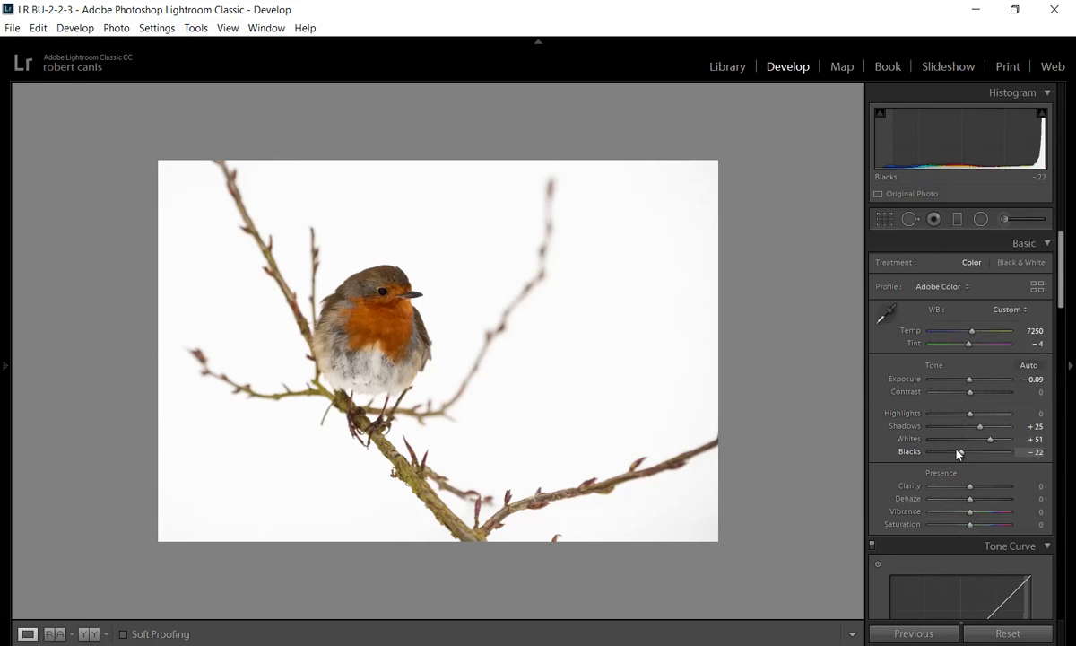
pyautogui.scroll(-3, 956, 450)
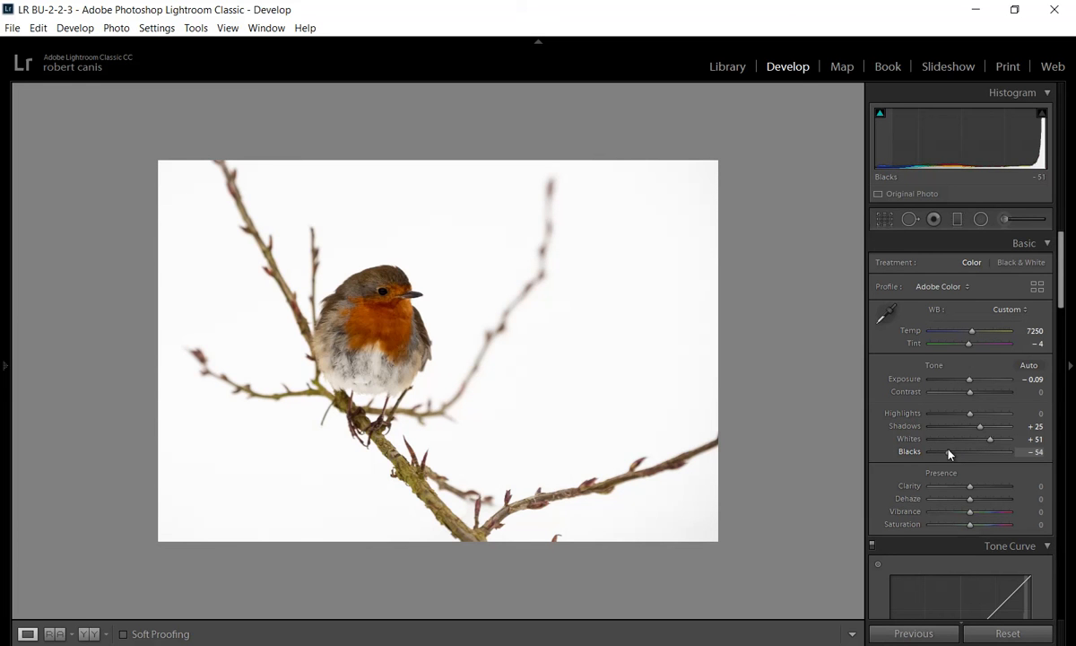
pyautogui.scroll(-1, 957, 453)
pyautogui.moveTo(955, 454); pyautogui.dragTo(940, 455)
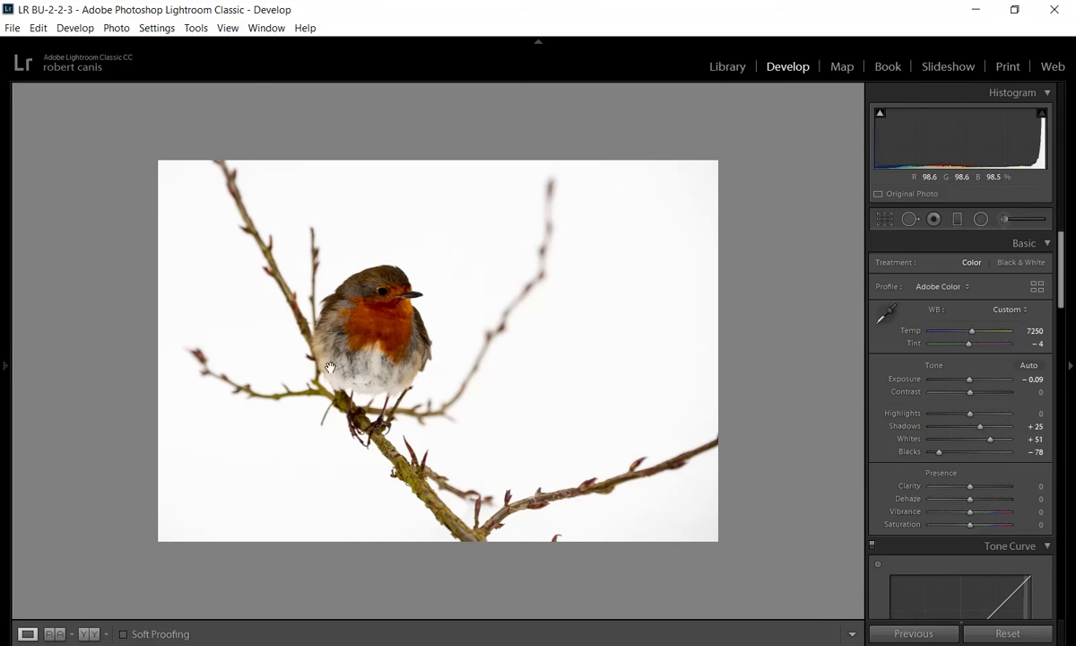
# Set Blacks to −58 and compare the result with the history state preceding the Blacks changes
pyautogui.keyDown('alt'); pyautogui.click(939, 454); pyautogui.keyUp('alt')
pyautogui.moveTo(939, 455); pyautogui.dragTo(946, 463)
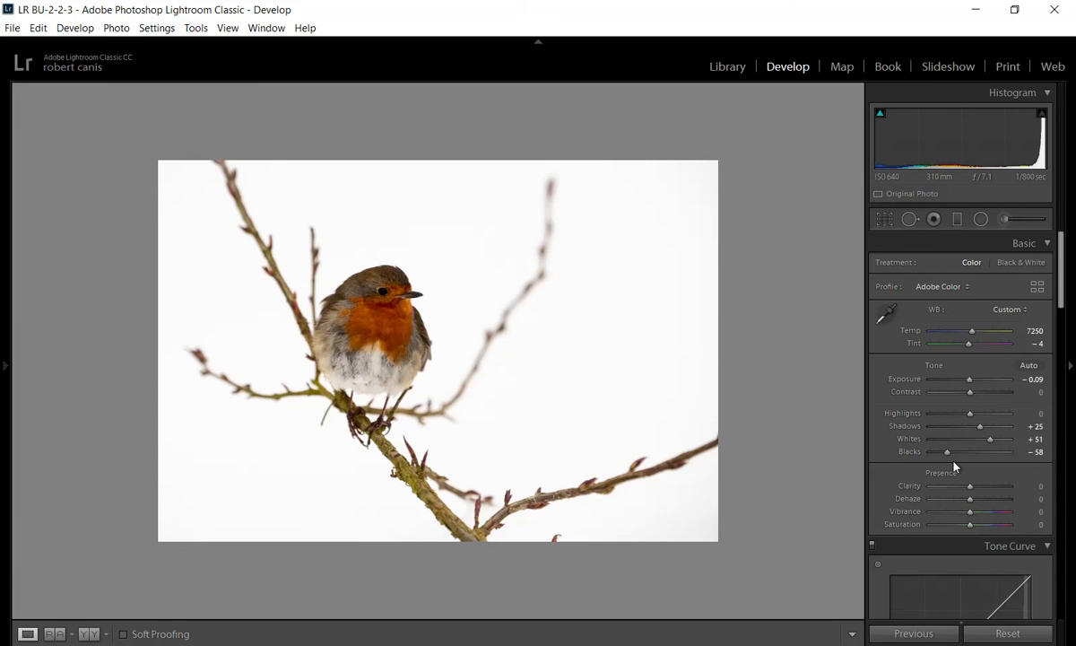
pyautogui.moveTo(8, 372)
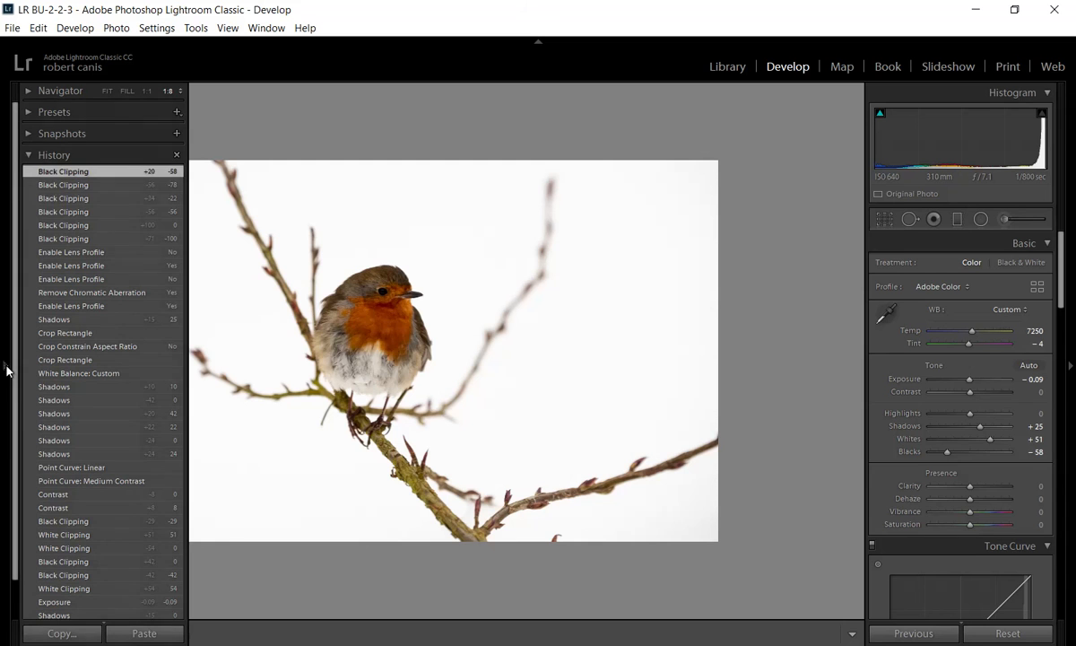
pyautogui.click(52, 253)
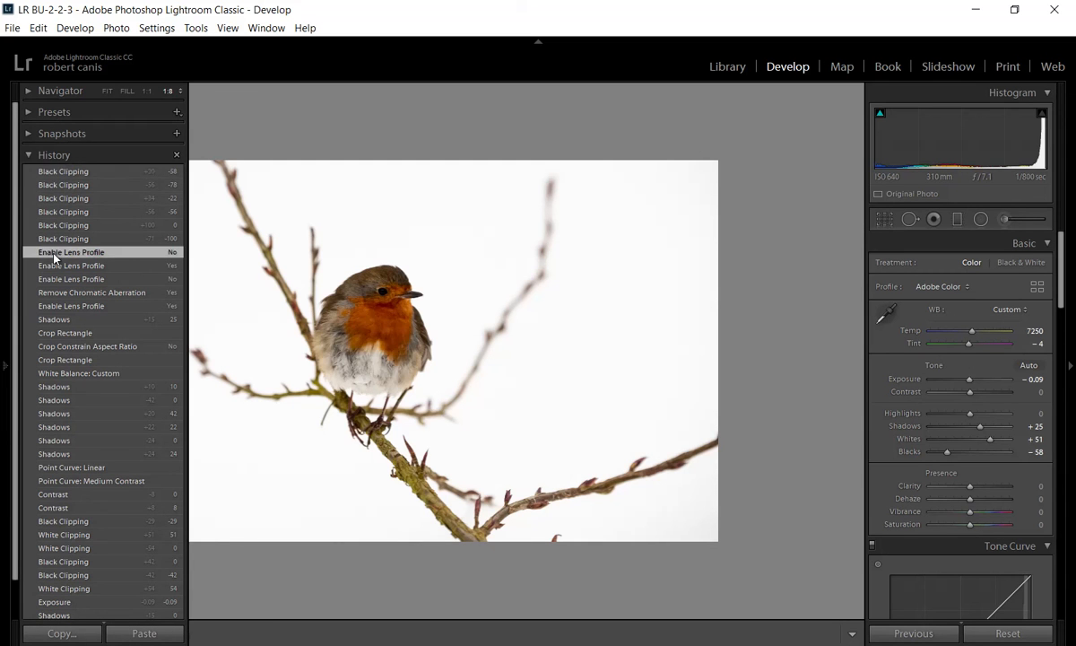
pyautogui.click(52, 172)
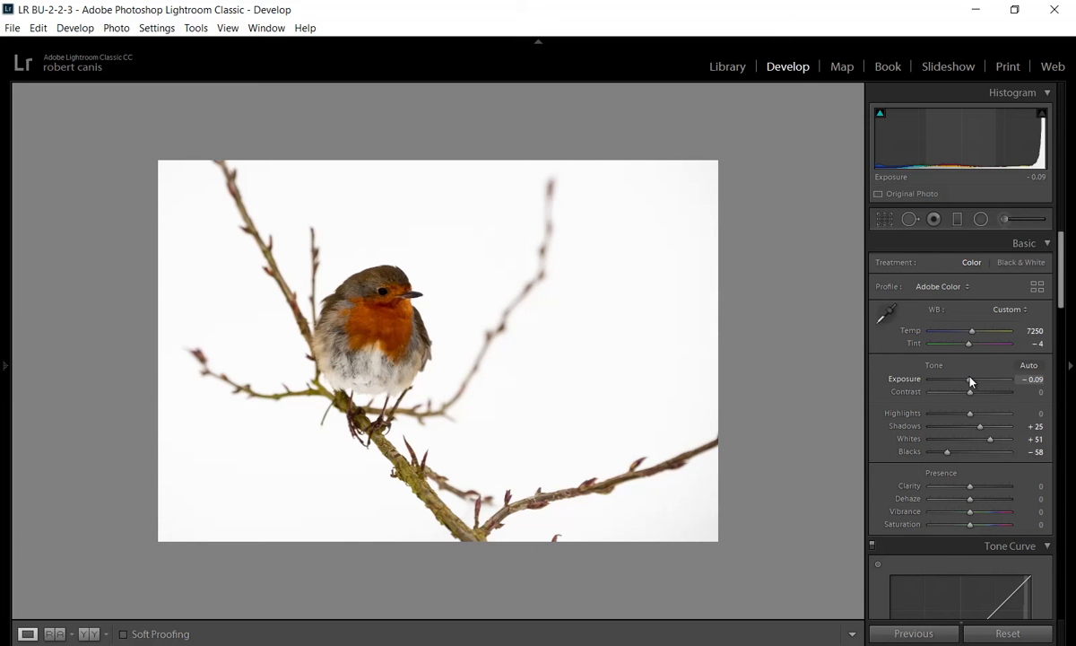
# Try darker Exposure values and settle on an Exposure of +0.02
pyautogui.moveTo(970, 382); pyautogui.dragTo(966, 383)
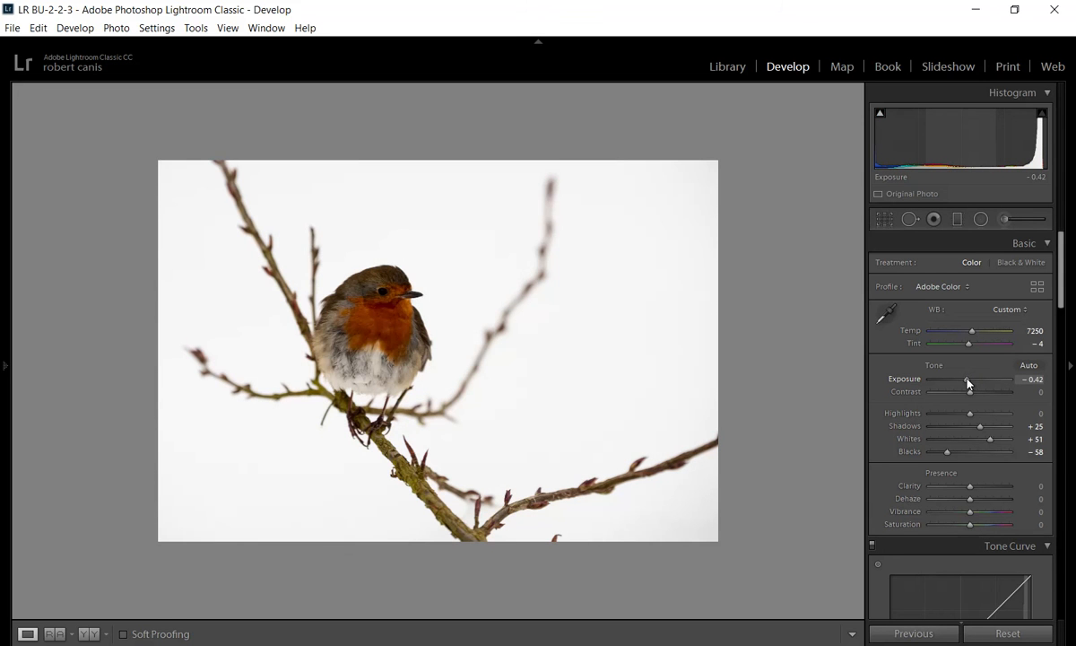
pyautogui.moveTo(967, 384); pyautogui.dragTo(961, 380)
pyautogui.moveTo(961, 137)
pyautogui.mouseDown()
pyautogui.moveTo(981, 137)
pyautogui.moveTo(962, 143)
pyautogui.mouseUp()
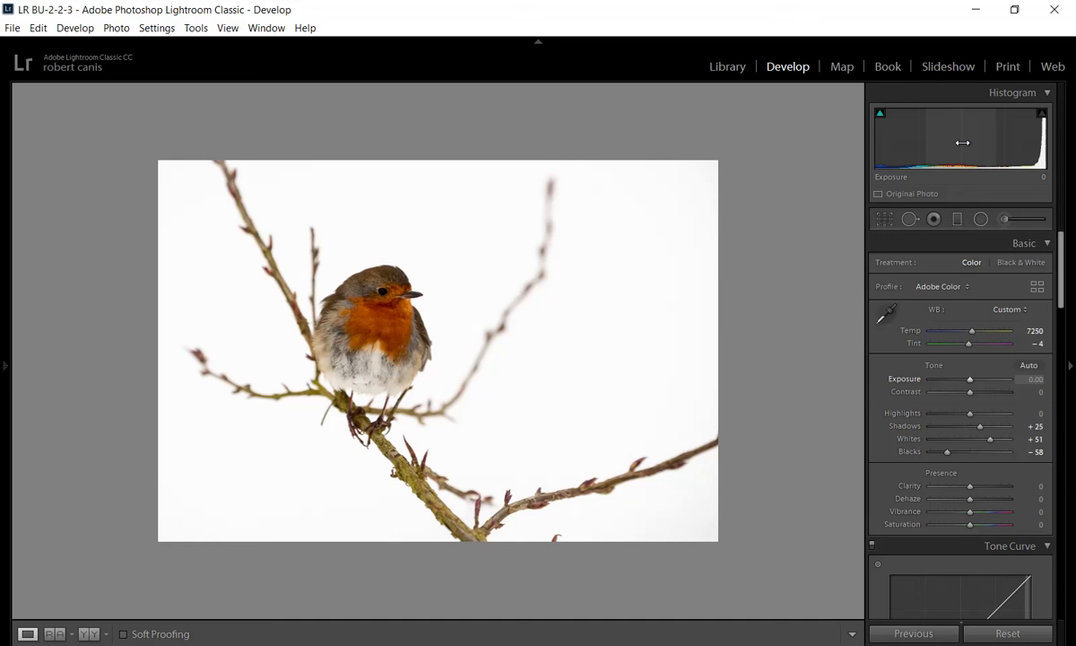
pyautogui.moveTo(962, 143); pyautogui.dragTo(970, 143)
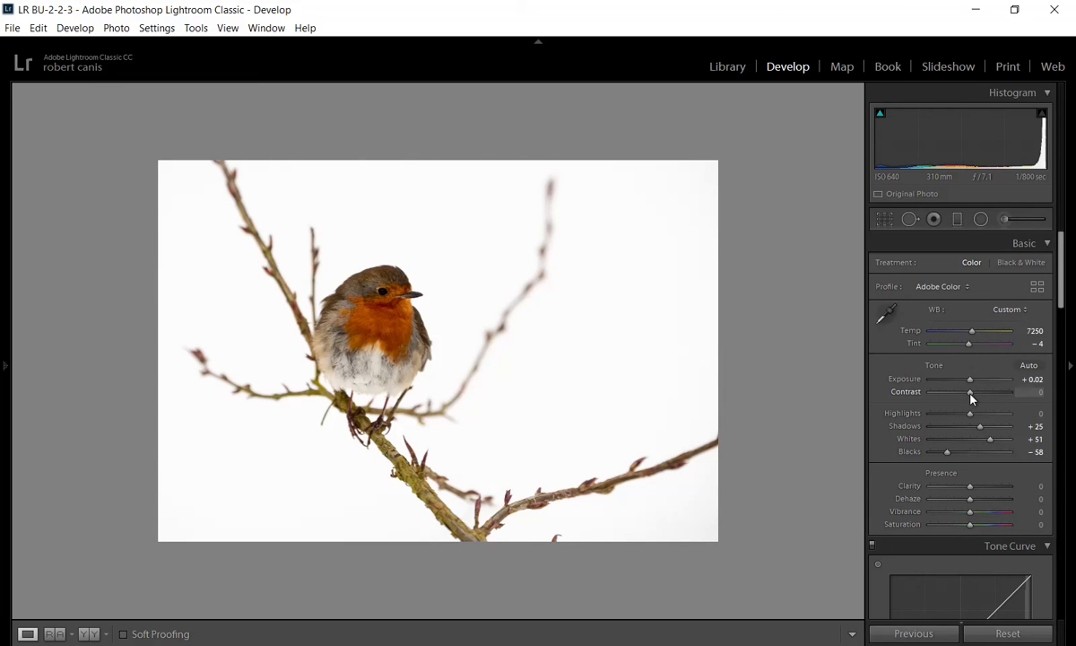
# Try a small Contrast increase, reset Contrast to 0, and set Whites to +44
pyautogui.moveTo(971, 399)
pyautogui.mouseDown()
pyautogui.moveTo(984, 397)
pyautogui.moveTo(976, 404)
pyautogui.mouseUp()
pyautogui.doubleClick(907, 393)
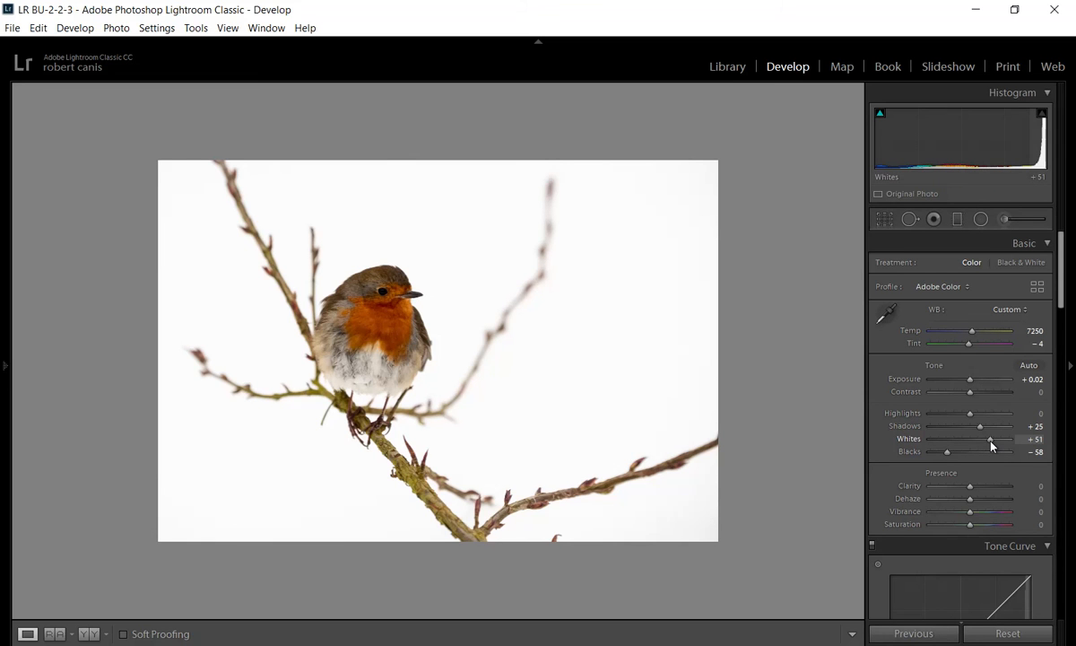
pyautogui.moveTo(990, 440); pyautogui.dragTo(993, 441)
pyautogui.moveTo(994, 442); pyautogui.dragTo(986, 444)
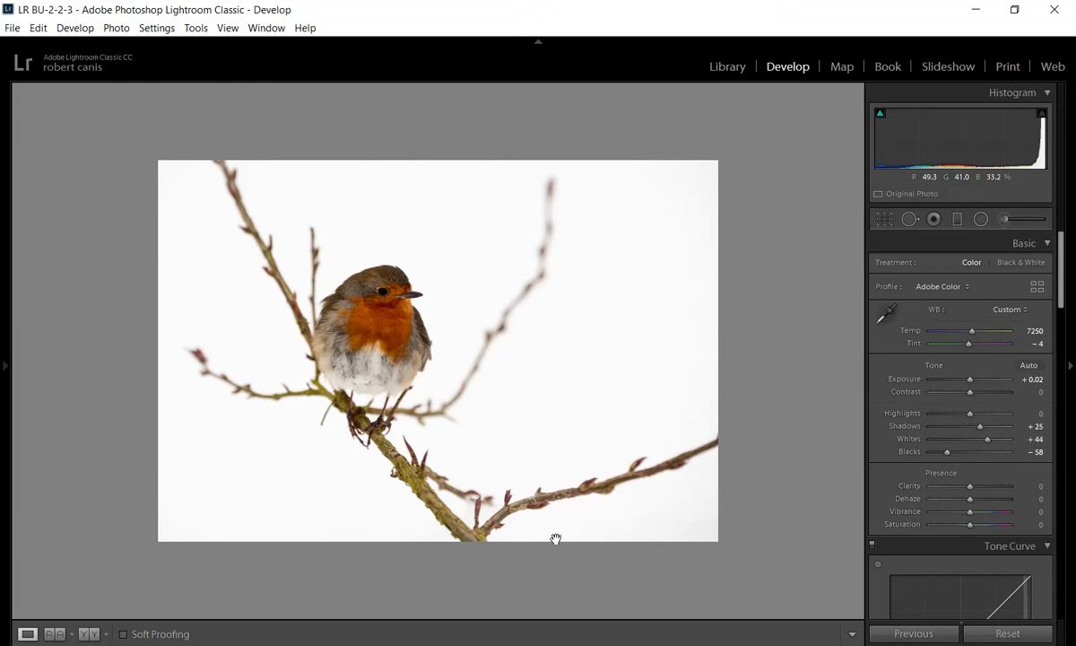
# Crop the bottom edge slightly higher to remove the stray bud tip beneath the lower branch
pyautogui.press('r')
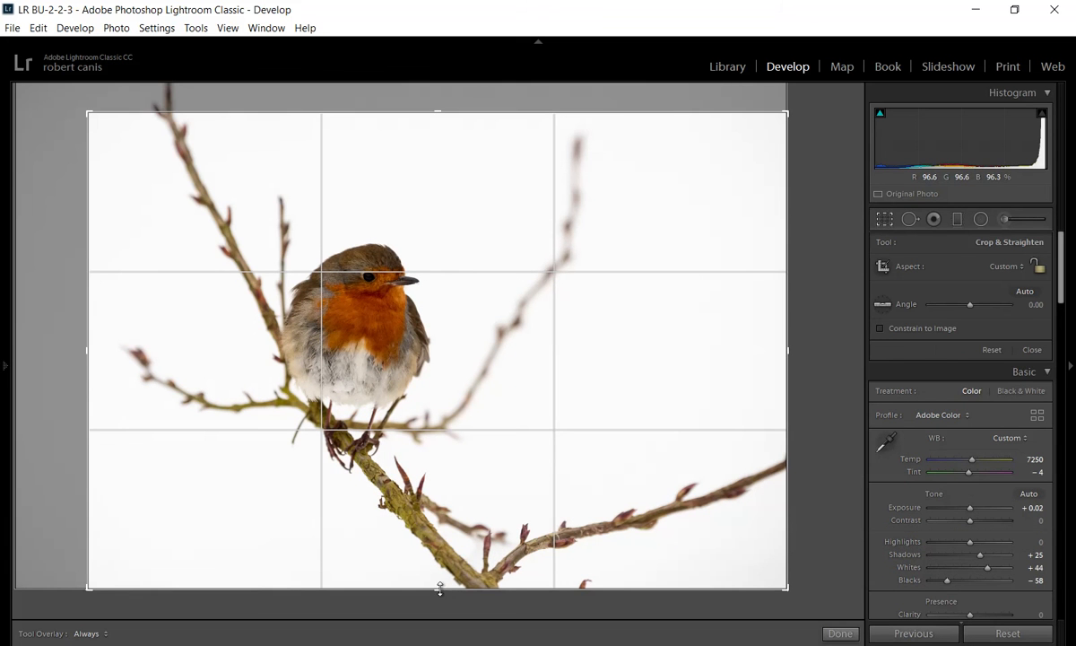
pyautogui.moveTo(439, 588); pyautogui.dragTo(436, 584)
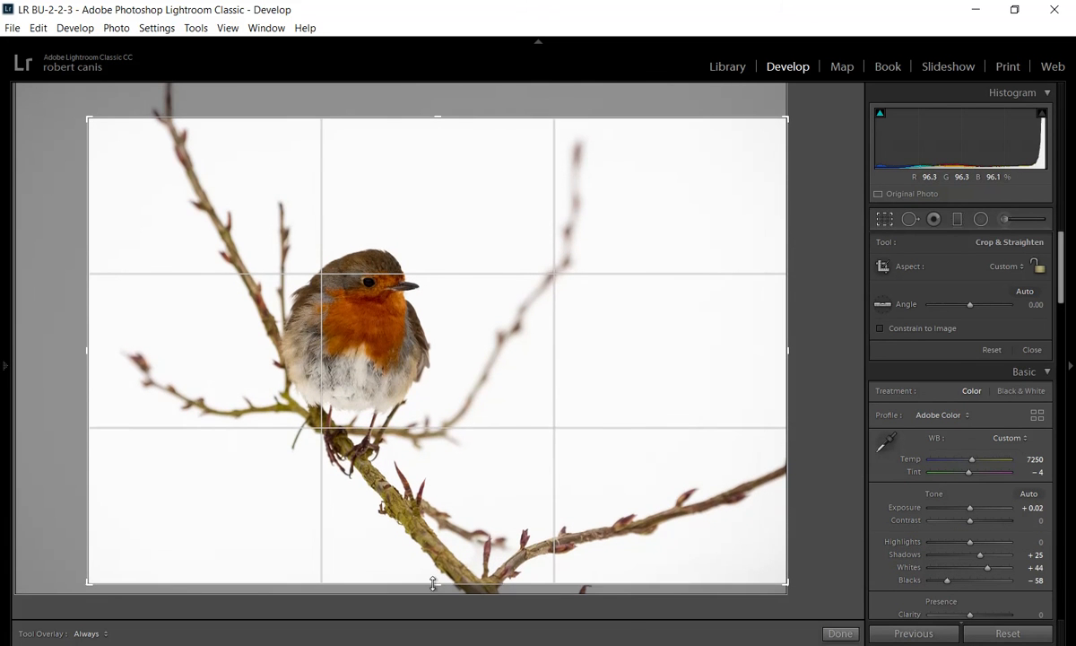
pyautogui.press('r')
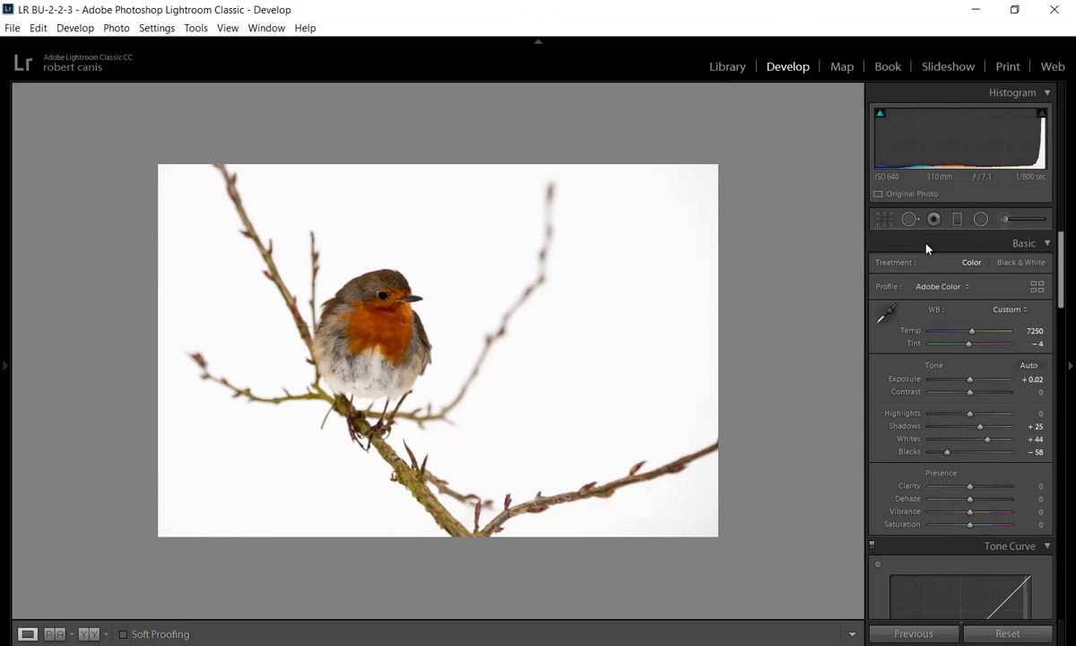
# Start a new Adjustment Brush mask with the Burn (Darken) effect and set the brush size to 8
pyautogui.click(1006, 220)
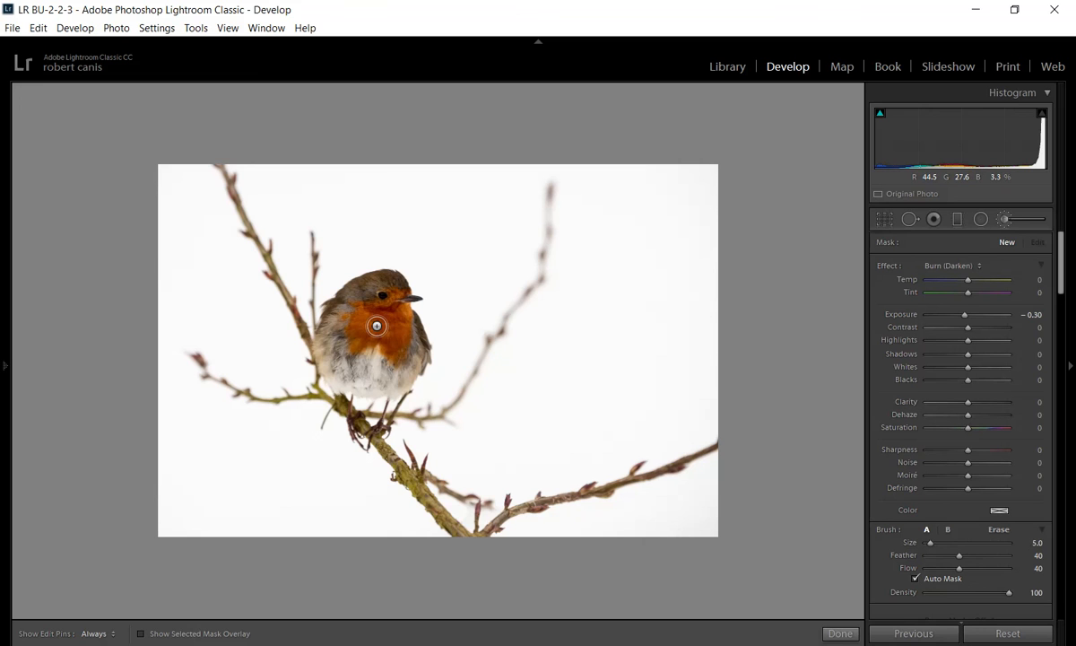
pyautogui.scroll(6, 377, 326)
pyautogui.scroll(-6, 376, 326)
pyautogui.scroll(5, 376, 325)
pyautogui.scroll(-5, 377, 326)
pyautogui.scroll(6, 377, 325)
pyautogui.scroll(-5, 376, 325)
pyautogui.scroll(5, 376, 325)
pyautogui.scroll(-5, 377, 326)
pyautogui.scroll(6, 377, 326)
pyautogui.scroll(-5, 377, 326)
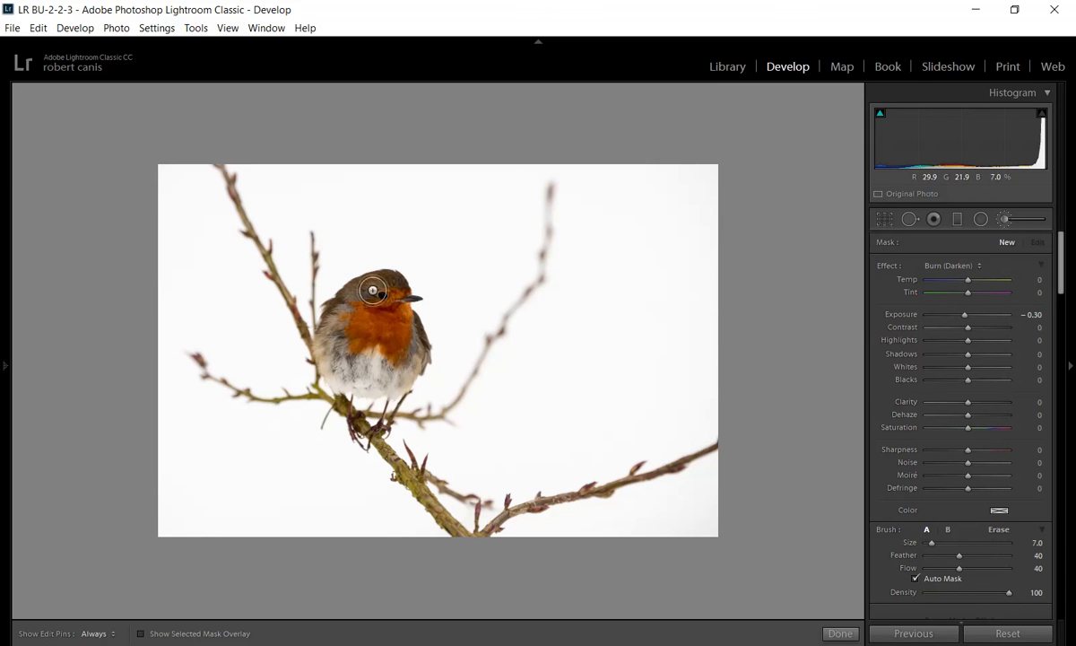
pyautogui.press(']')
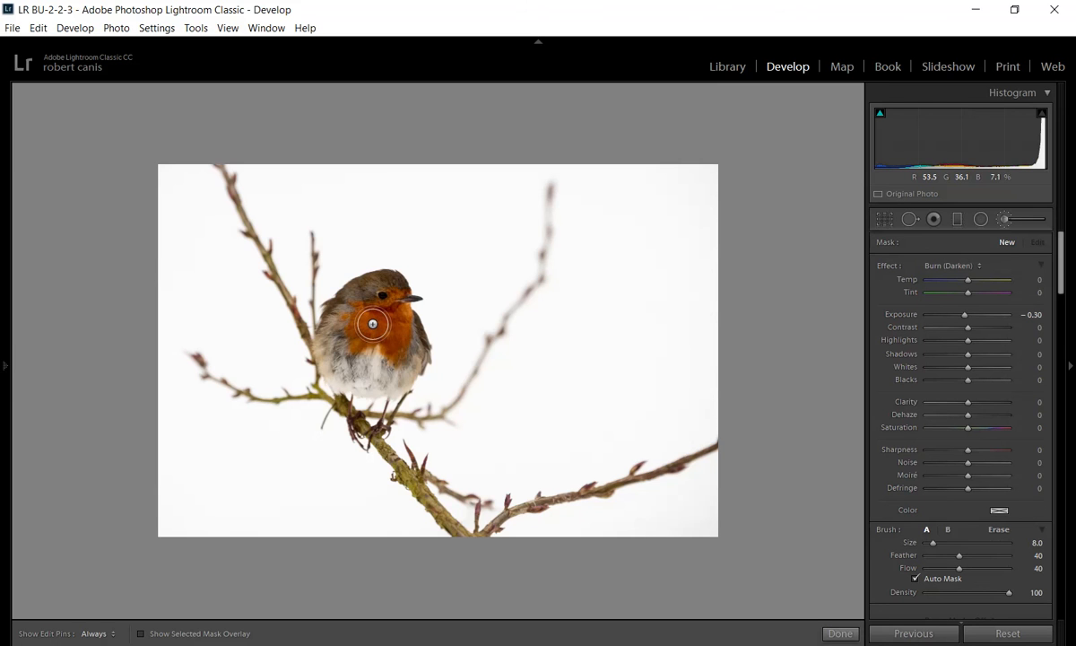
# Paint the brush mask over the robin's orange breast and head, and reduce the brush size to 4
pyautogui.press('h')
pyautogui.moveTo(371, 326)
pyautogui.mouseDown()
pyautogui.moveTo(391, 294)
pyautogui.moveTo(368, 293)
pyautogui.moveTo(399, 293)
pyautogui.moveTo(396, 283)
pyautogui.moveTo(353, 293)
pyautogui.moveTo(368, 281)
pyautogui.moveTo(398, 289)
pyautogui.moveTo(362, 283)
pyautogui.moveTo(356, 343)
pyautogui.moveTo(371, 330)
pyautogui.moveTo(406, 329)
pyautogui.mouseUp()
pyautogui.scroll(-1, 369, 293)
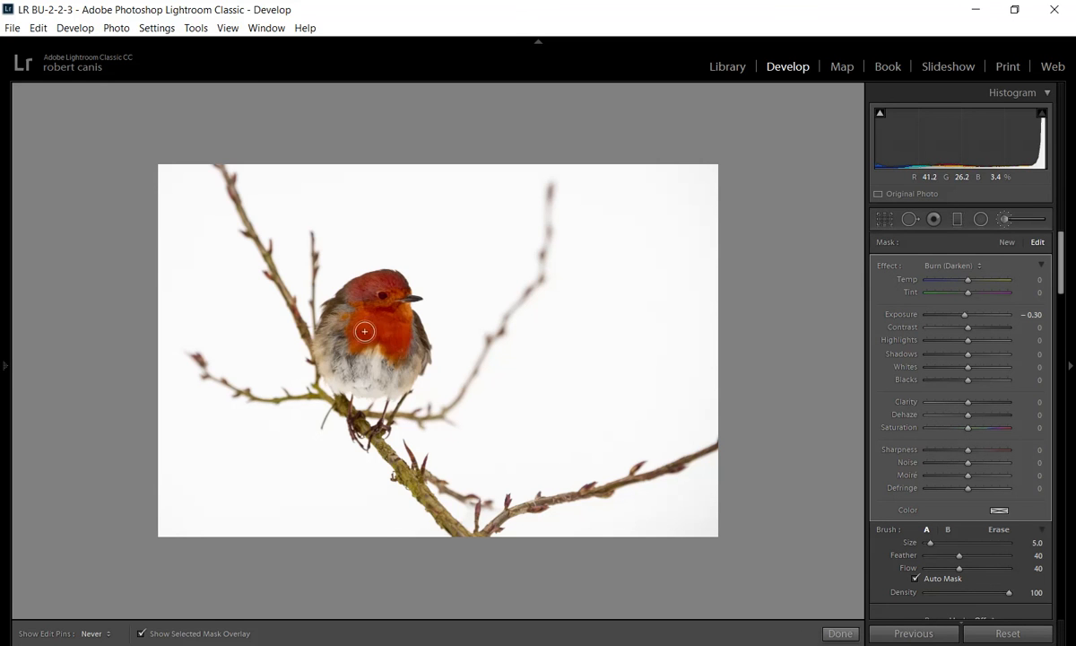
pyautogui.scroll(3, 381, 320)
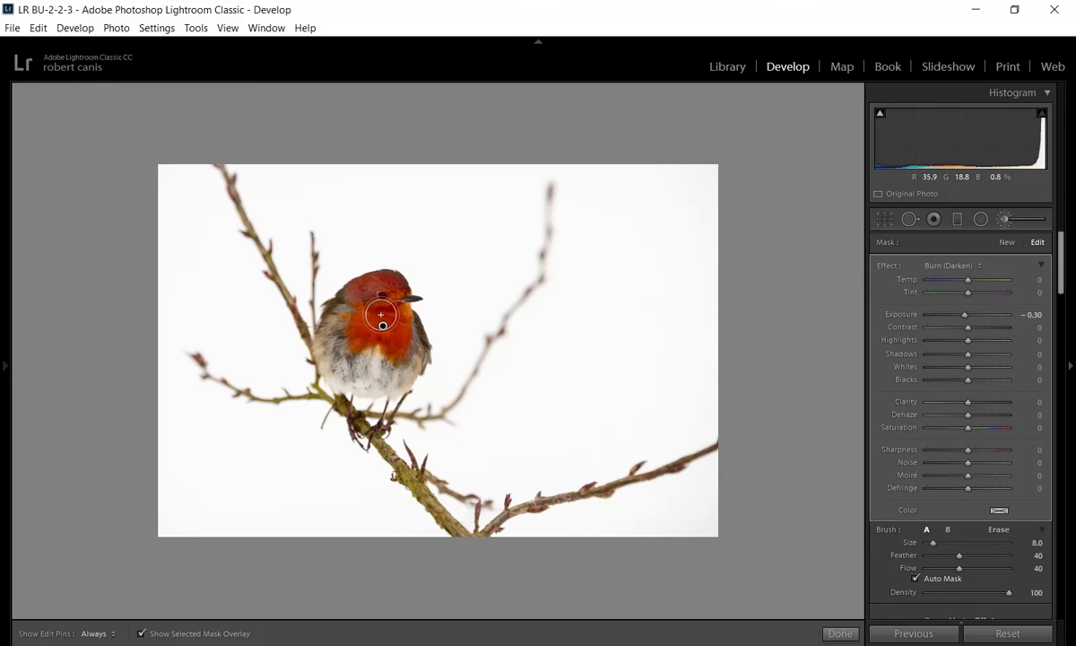
pyautogui.moveTo(365, 293)
pyautogui.mouseDown()
pyautogui.moveTo(350, 274)
pyautogui.moveTo(391, 289)
pyautogui.mouseUp()
pyautogui.press('h')
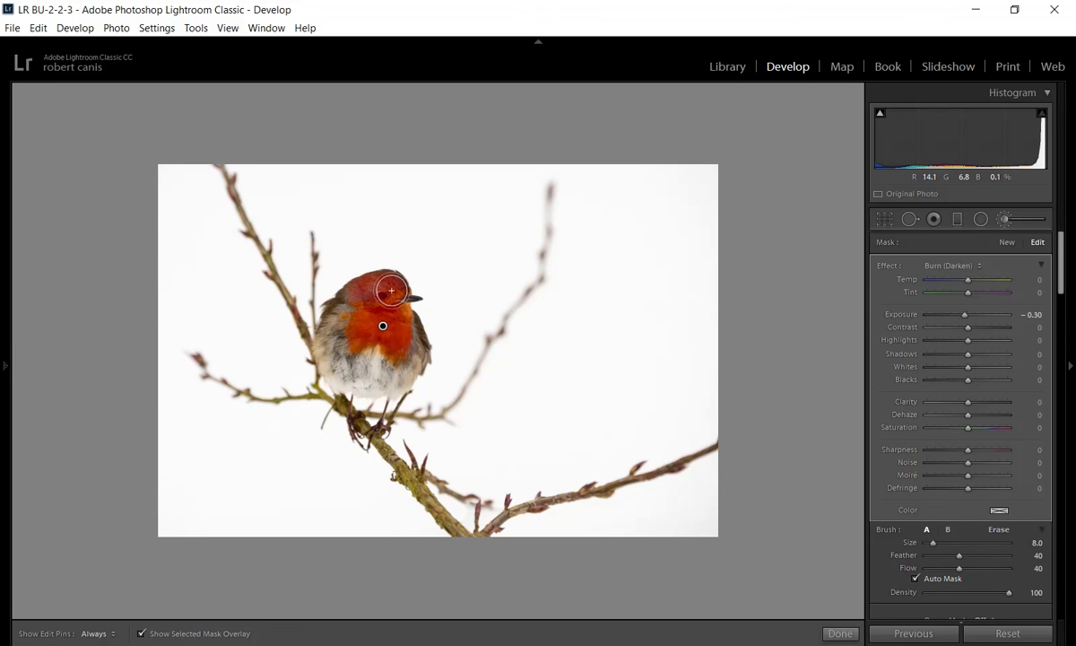
pyautogui.moveTo(391, 289)
pyautogui.mouseDown()
pyautogui.moveTo(363, 285)
pyautogui.moveTo(377, 298)
pyautogui.mouseUp()
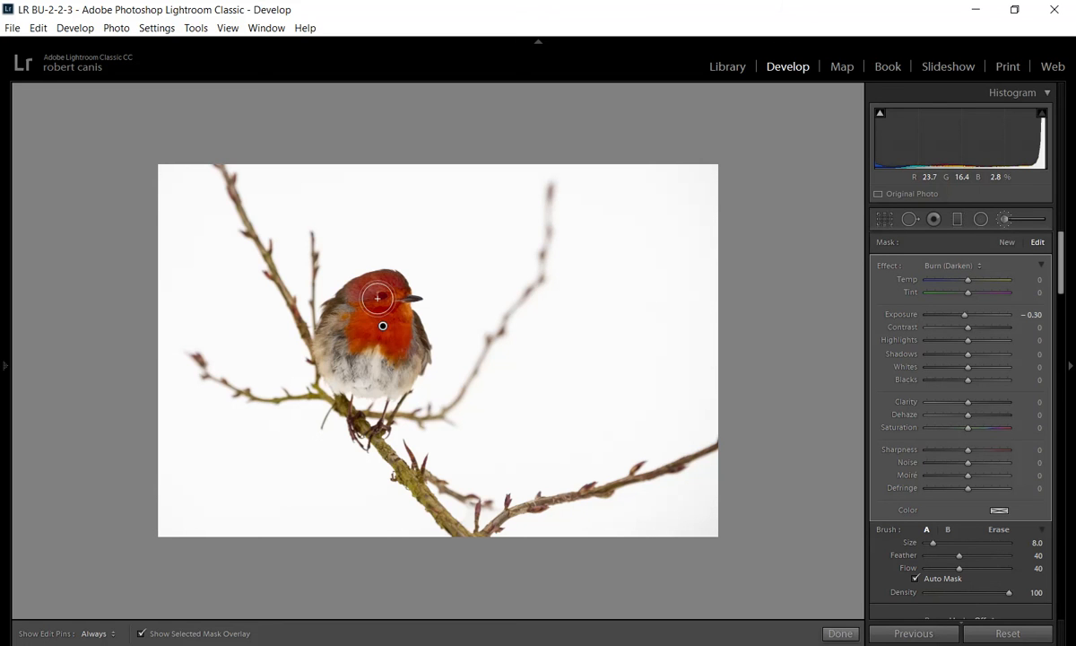
pyautogui.press('h')
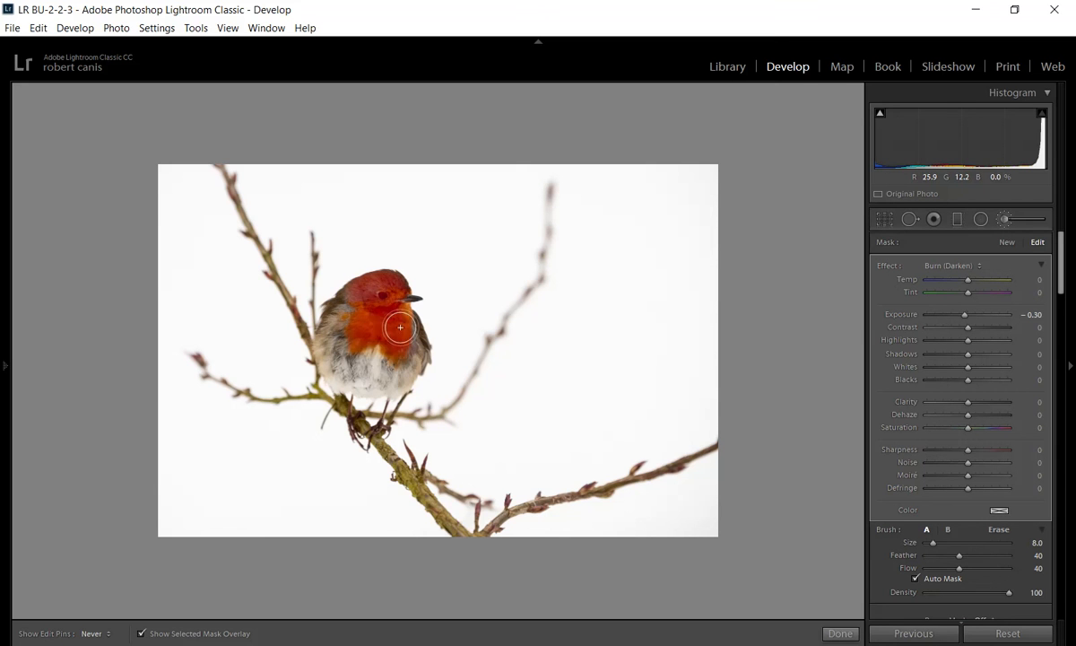
pyautogui.press('[')
pyautogui.press('[')
# Hide the mask overlay and reset the robin mask's Exposure to 0.00
pyautogui.press('h')
pyautogui.press('h')
pyautogui.press('h')
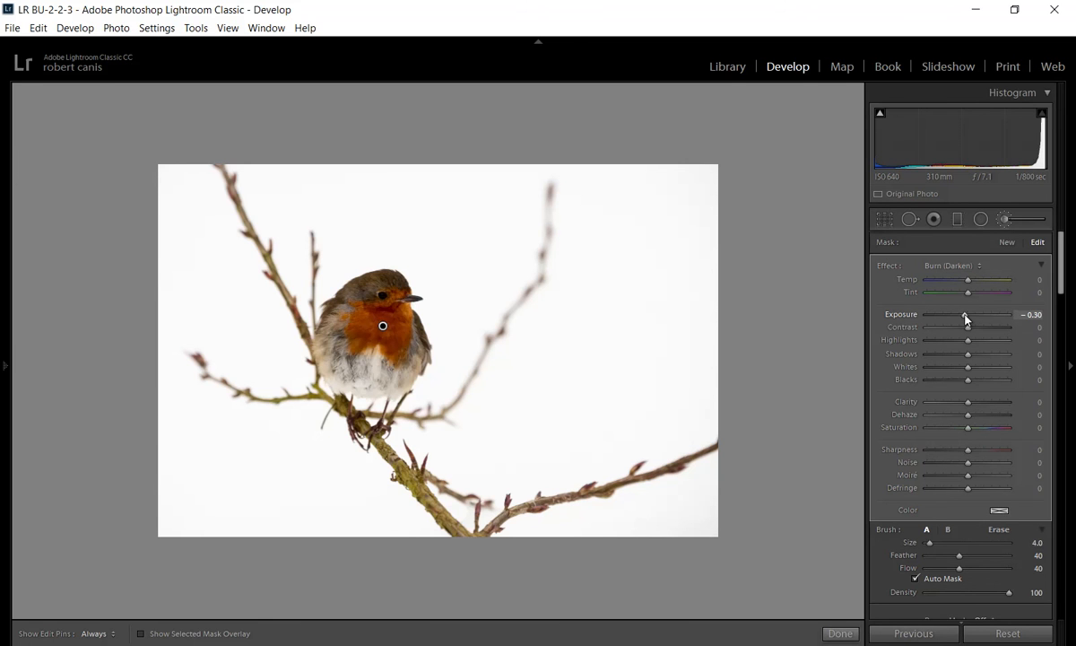
pyautogui.doubleClick(891, 316)
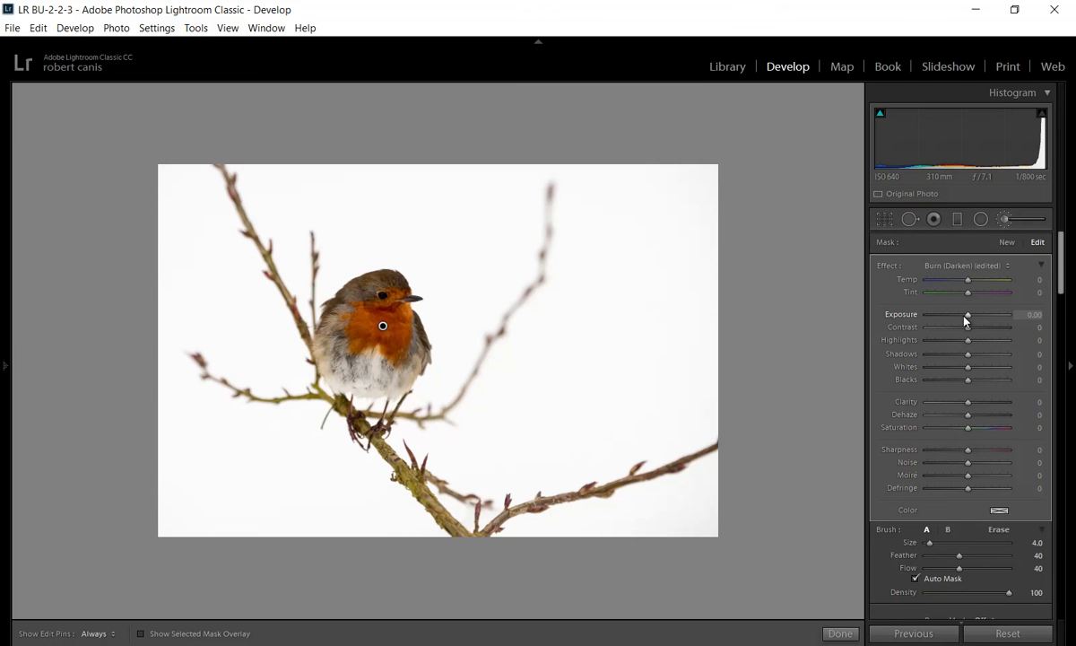
# Try the robin mask's Exposure at 1.22 and its Shadows at 17, resetting each one to 0
pyautogui.moveTo(965, 320); pyautogui.dragTo(978, 320)
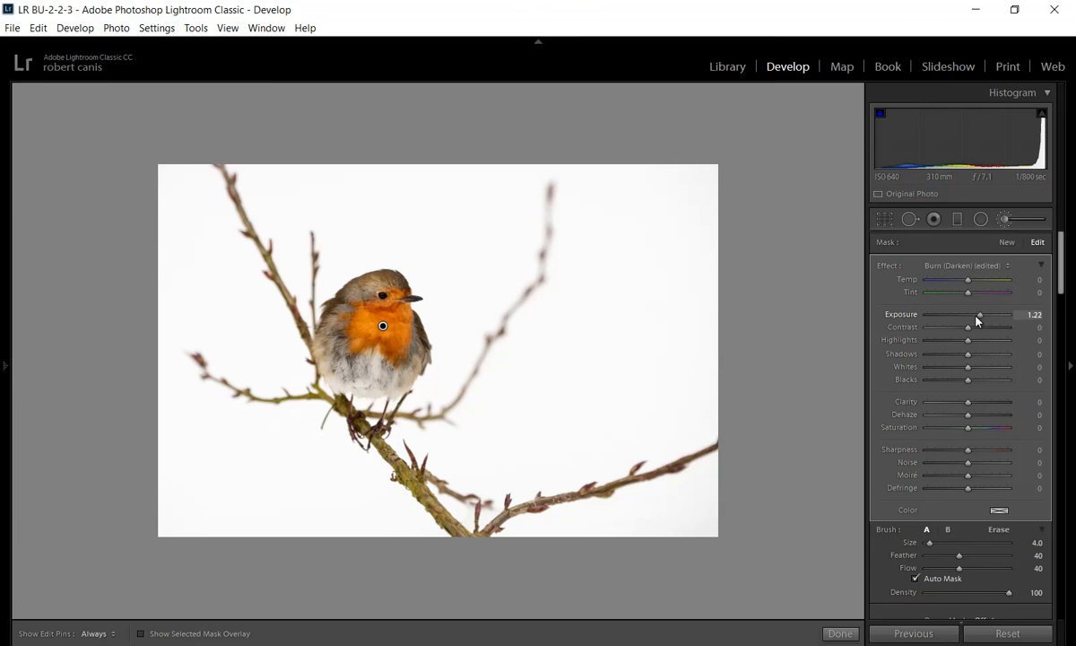
pyautogui.doubleClick(902, 315)
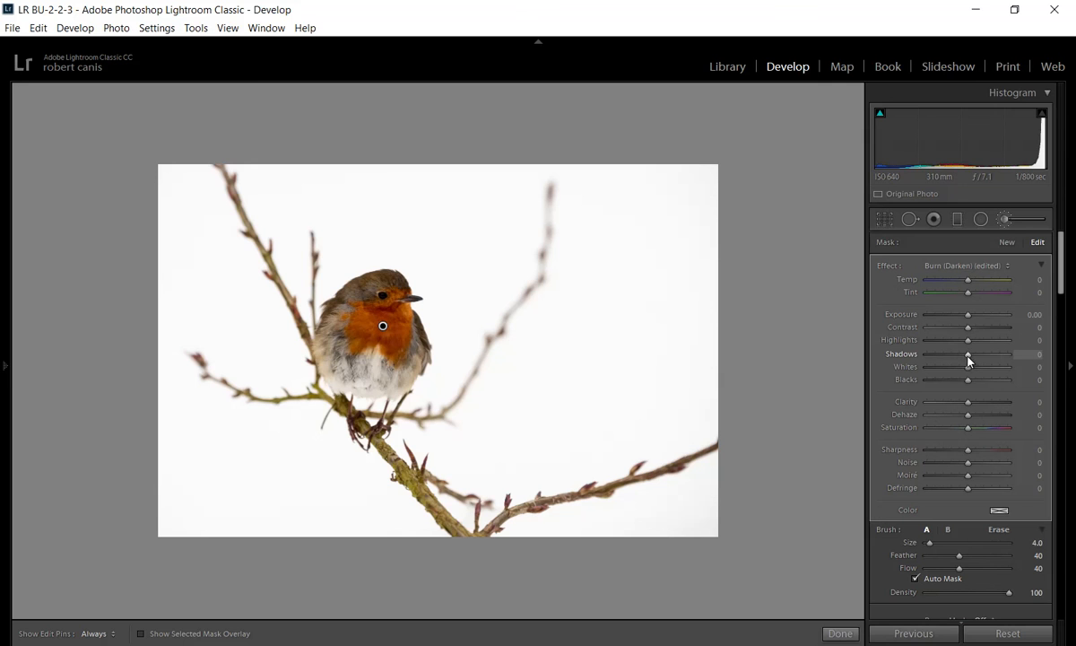
pyautogui.moveTo(968, 356); pyautogui.dragTo(974, 358)
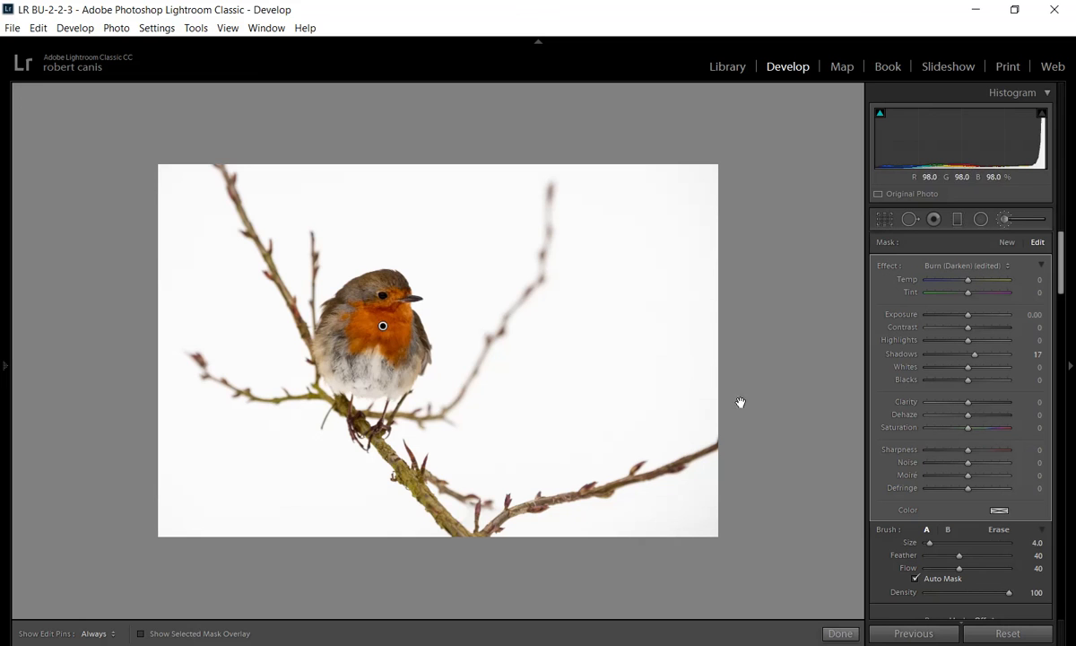
pyautogui.doubleClick(898, 354)
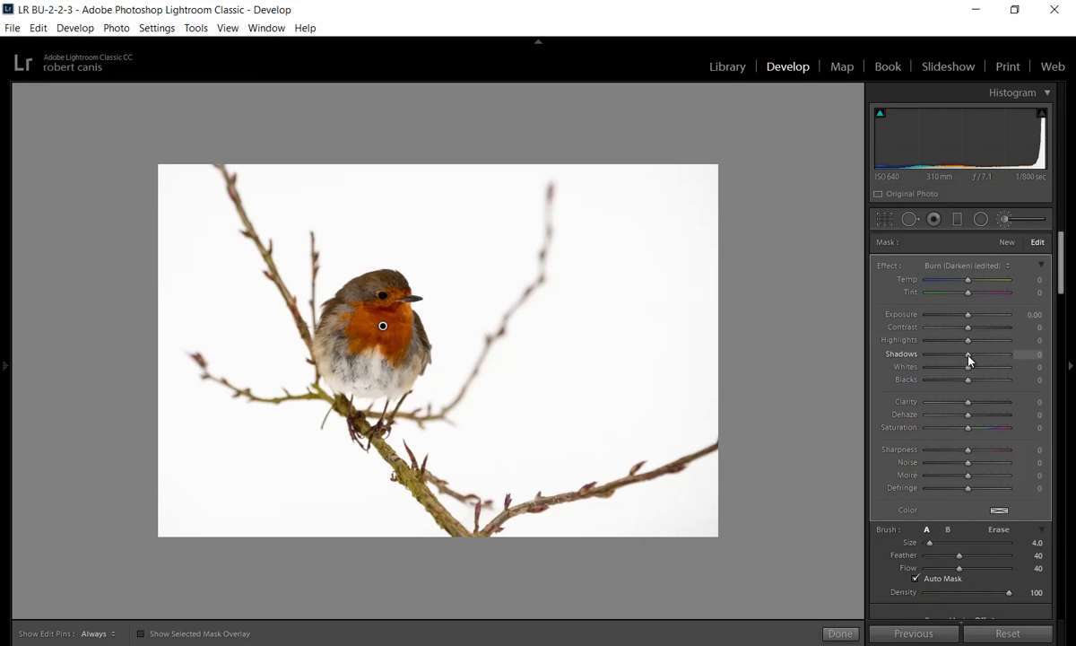
# Raise the robin mask's Shadows to 11 and finish the brush adjustment
pyautogui.moveTo(968, 354); pyautogui.dragTo(975, 356)
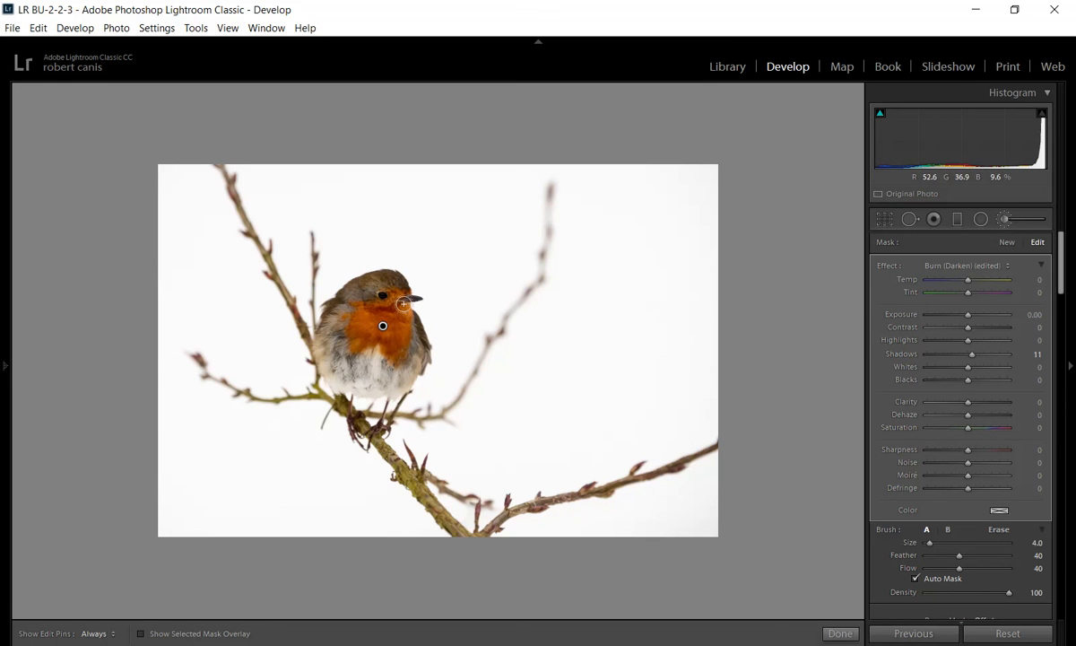
pyautogui.click(1004, 220)
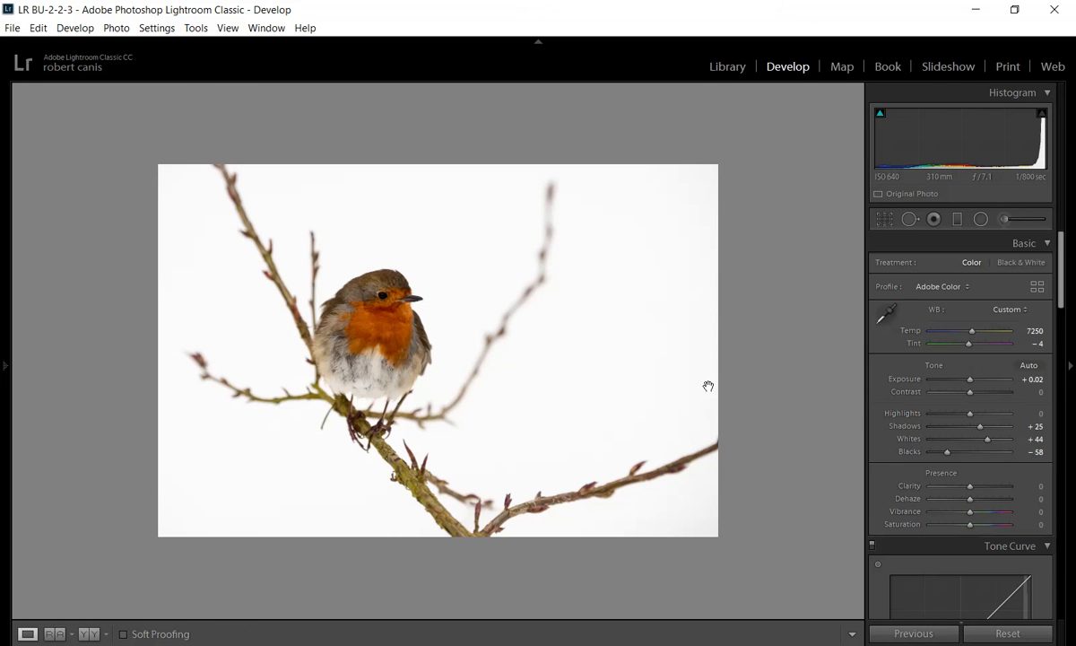
# Compare the photo before and after the robin mask using the last Crop Rectangle and latest Update Shadows Adjustment history states
pyautogui.click(6, 358)
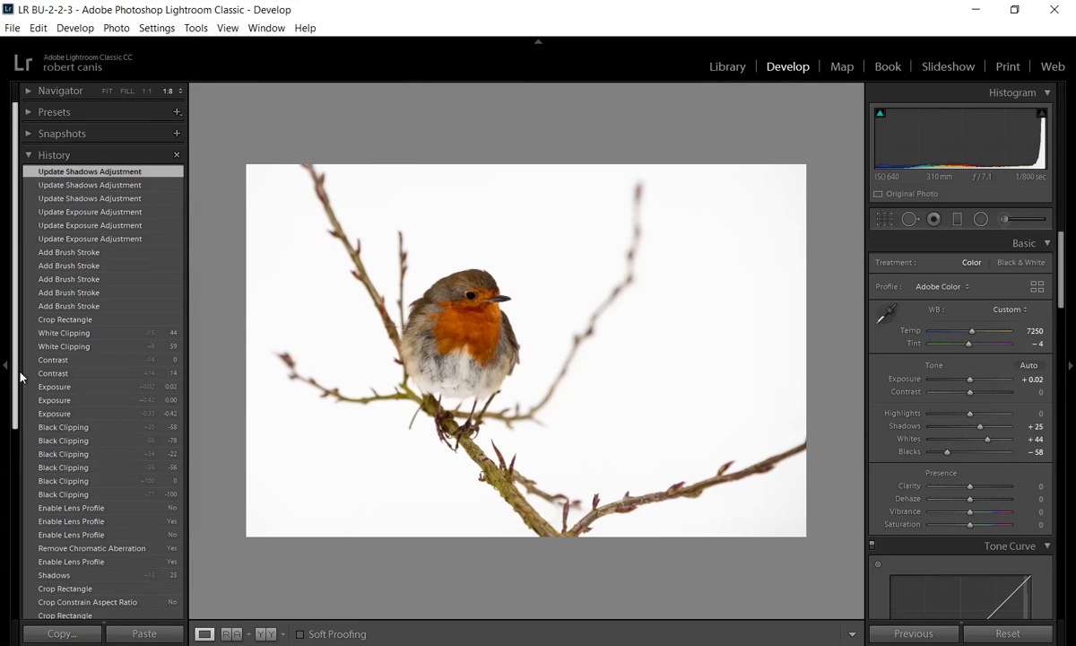
pyautogui.click(43, 322)
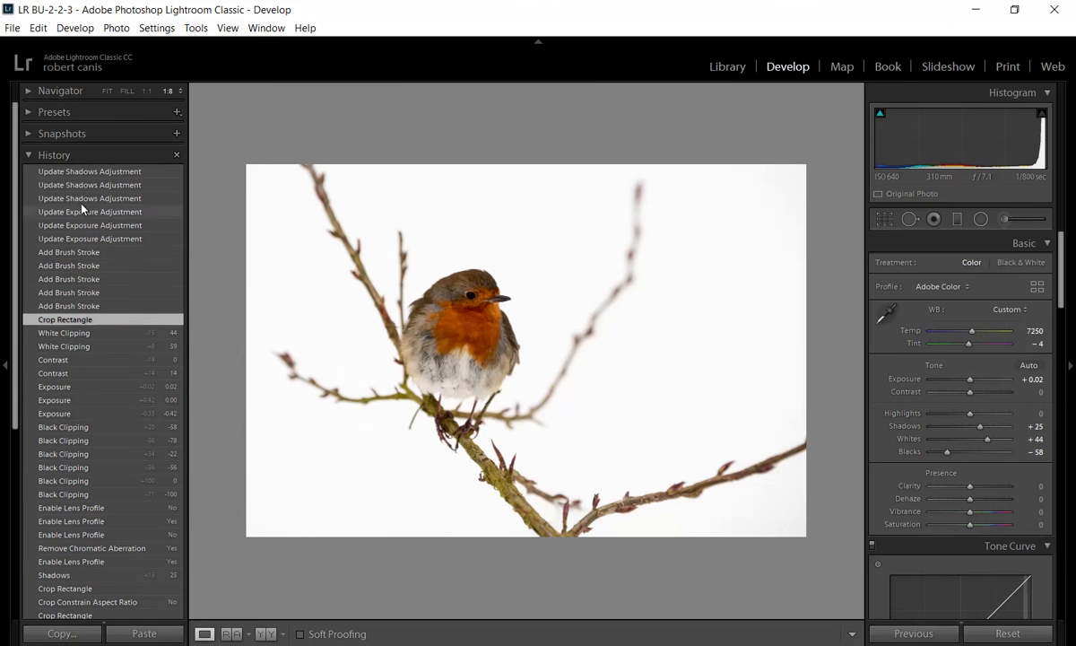
pyautogui.click(58, 176)
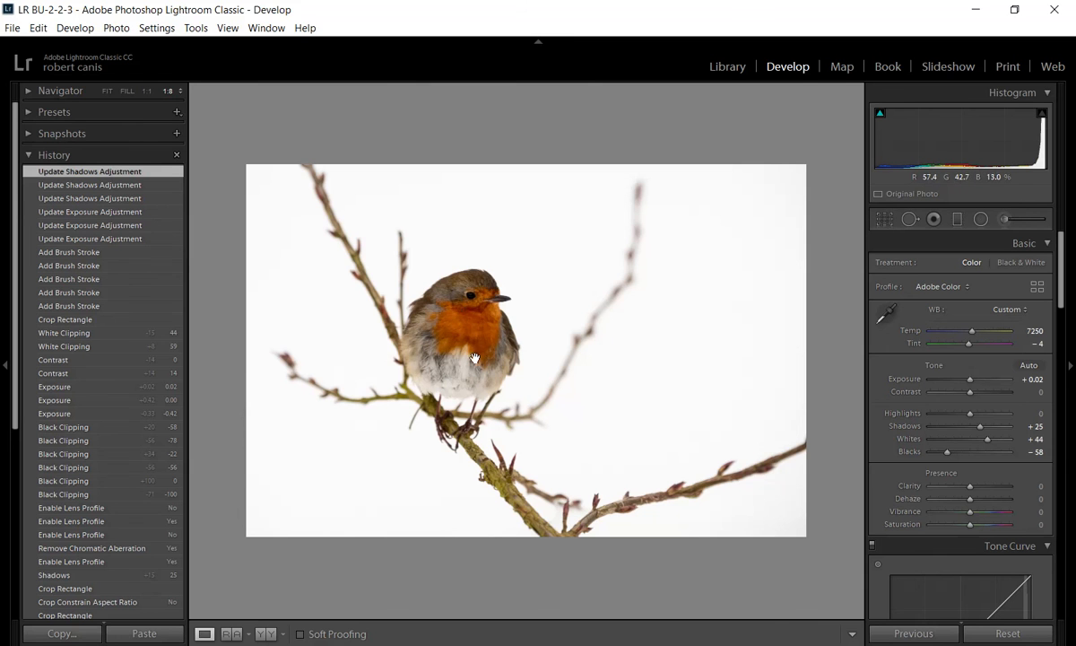
pyautogui.click(8, 366)
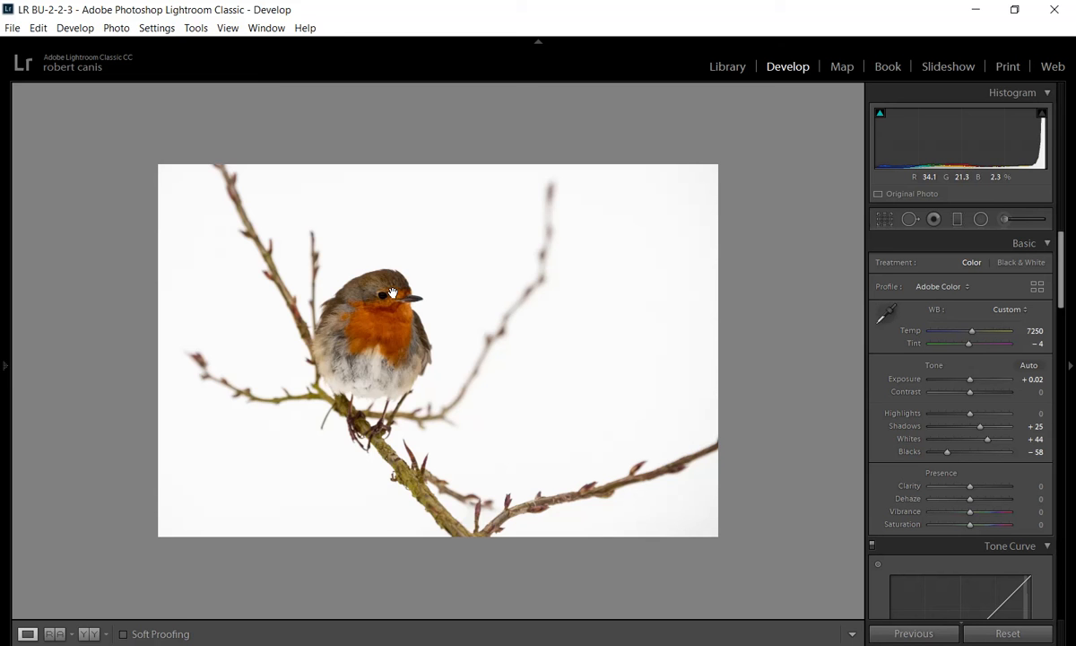
# Examine the robin's head and eye at 1:1 magnification, and return the view to 1:8
pyautogui.click(392, 293)
pyautogui.click(6, 363)
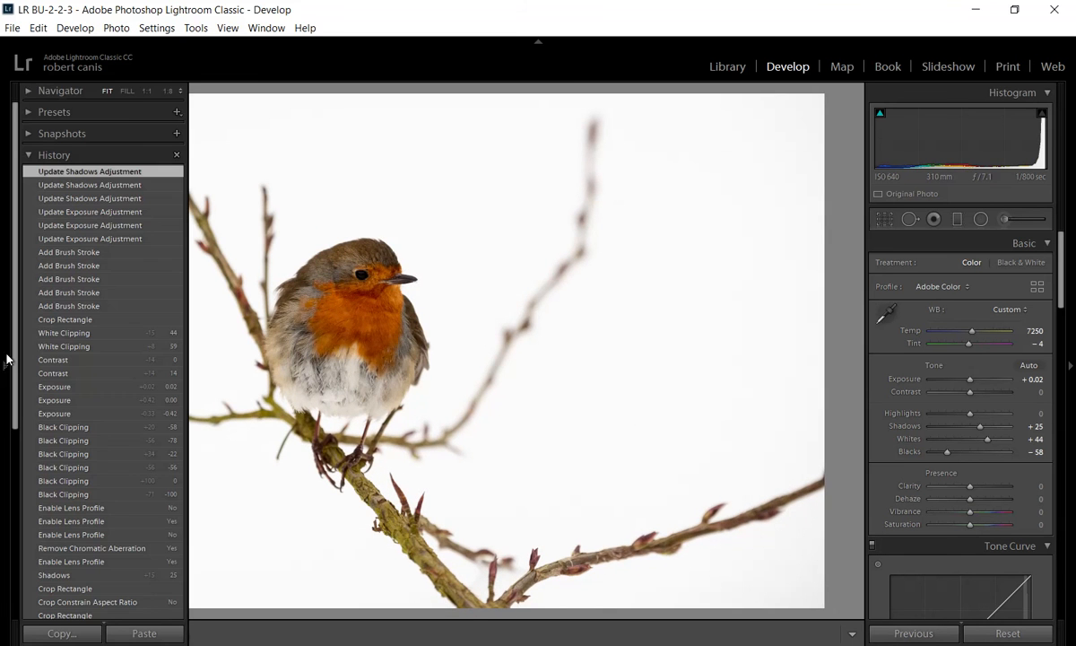
pyautogui.click(146, 92)
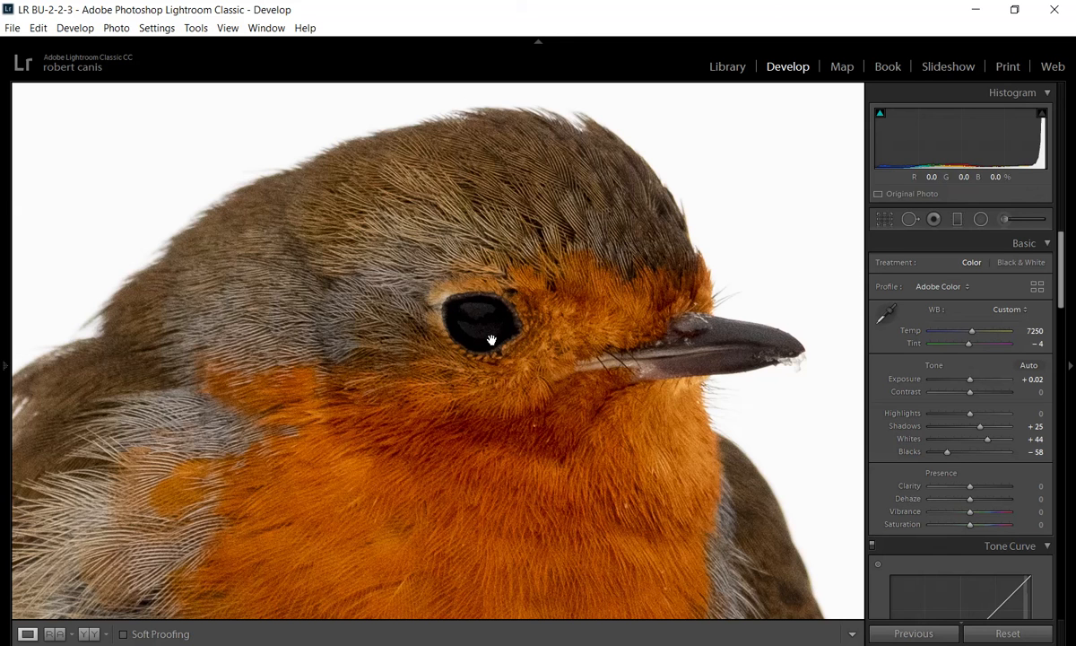
pyautogui.click(456, 381)
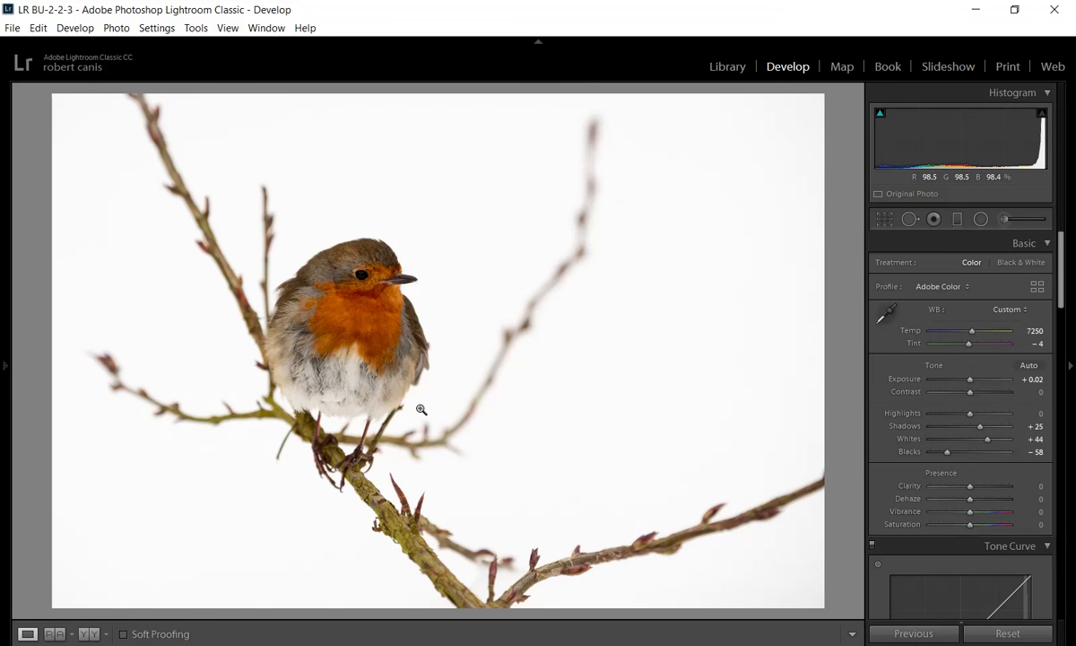
pyautogui.moveTo(6, 301)
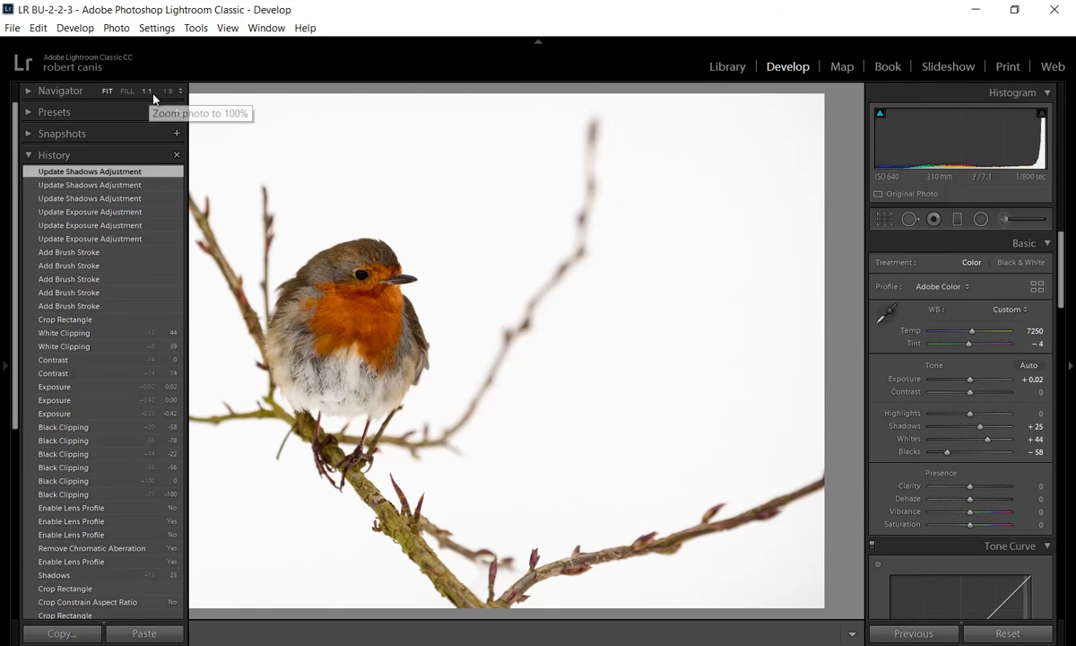
pyautogui.click(169, 91)
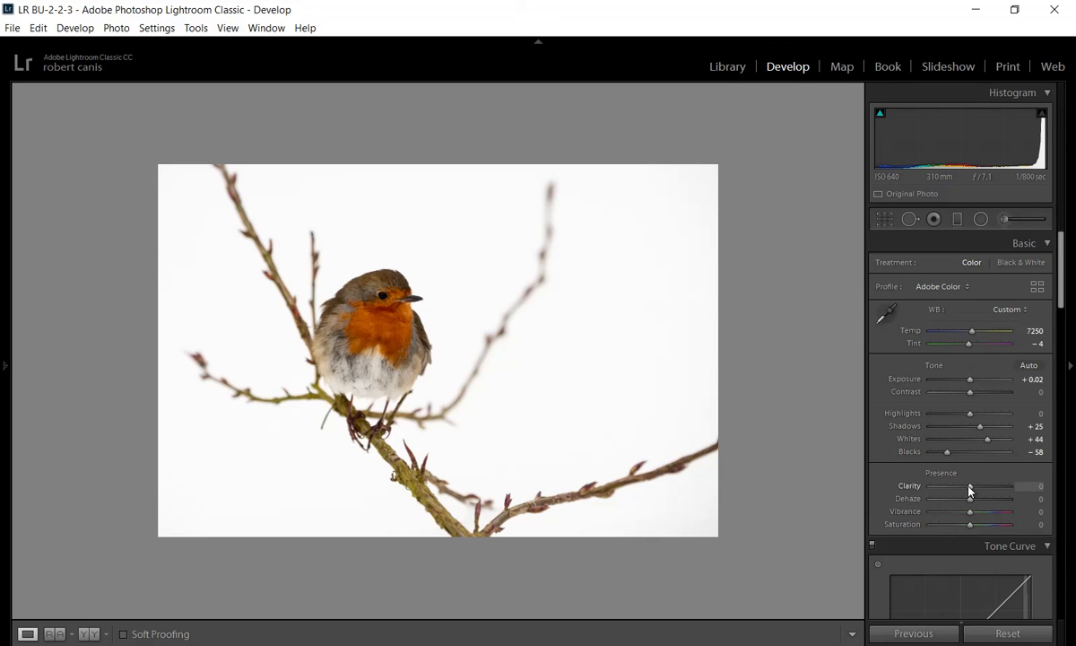
# Try global Clarity at -97 and +39 and Dehaze at +44, resetting each one to 0
pyautogui.moveTo(969, 490); pyautogui.dragTo(930, 496)
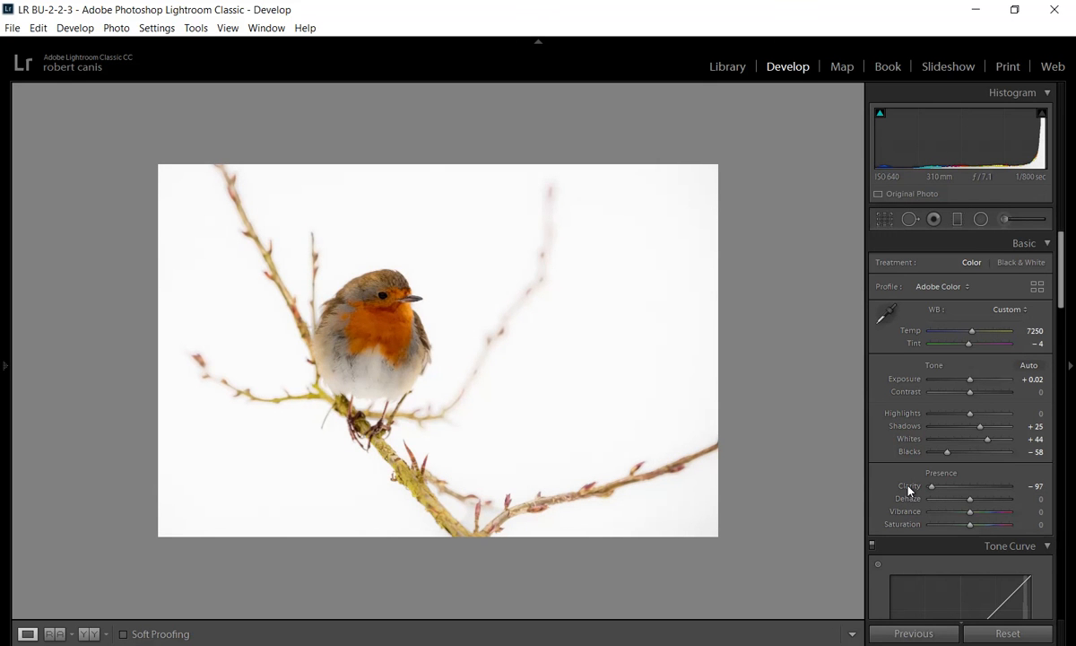
pyautogui.doubleClick(908, 489)
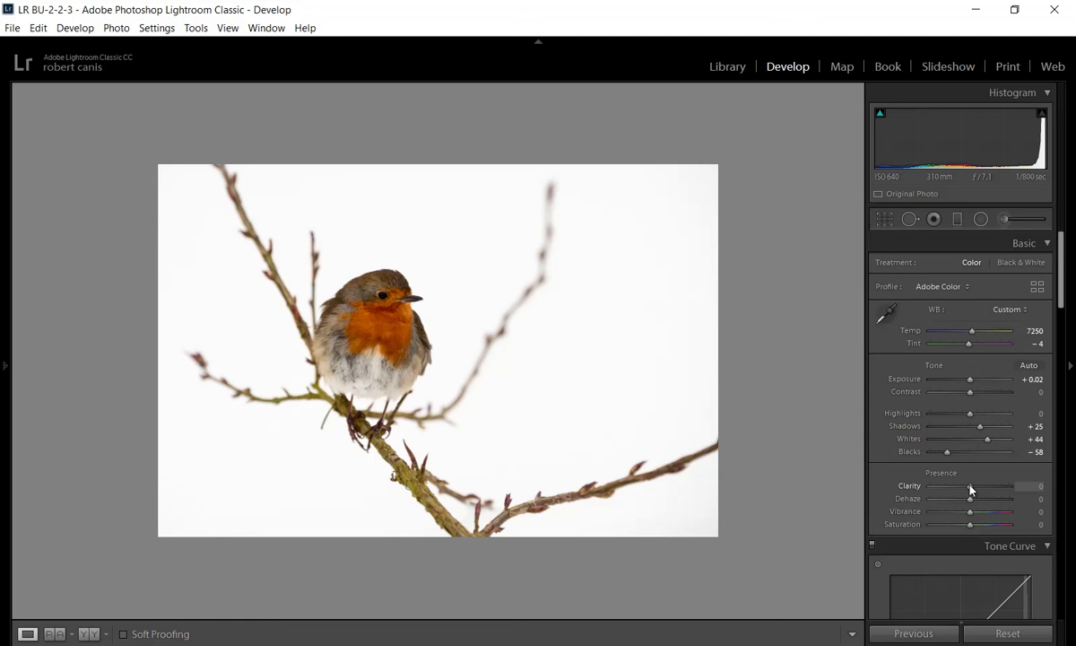
pyautogui.moveTo(970, 489); pyautogui.dragTo(985, 489)
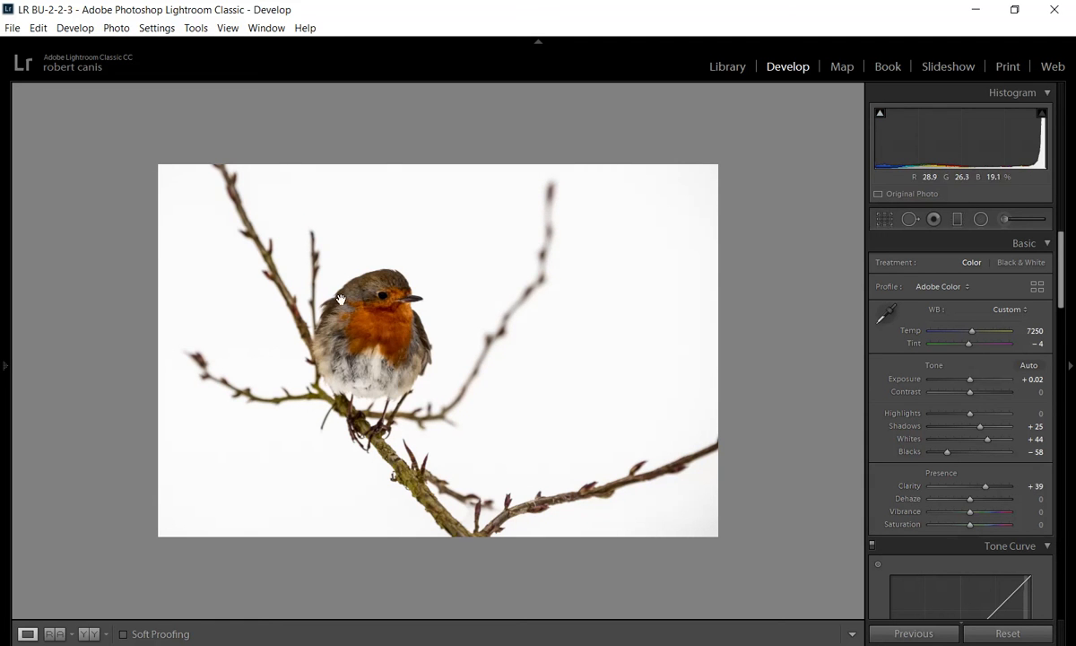
pyautogui.doubleClick(902, 489)
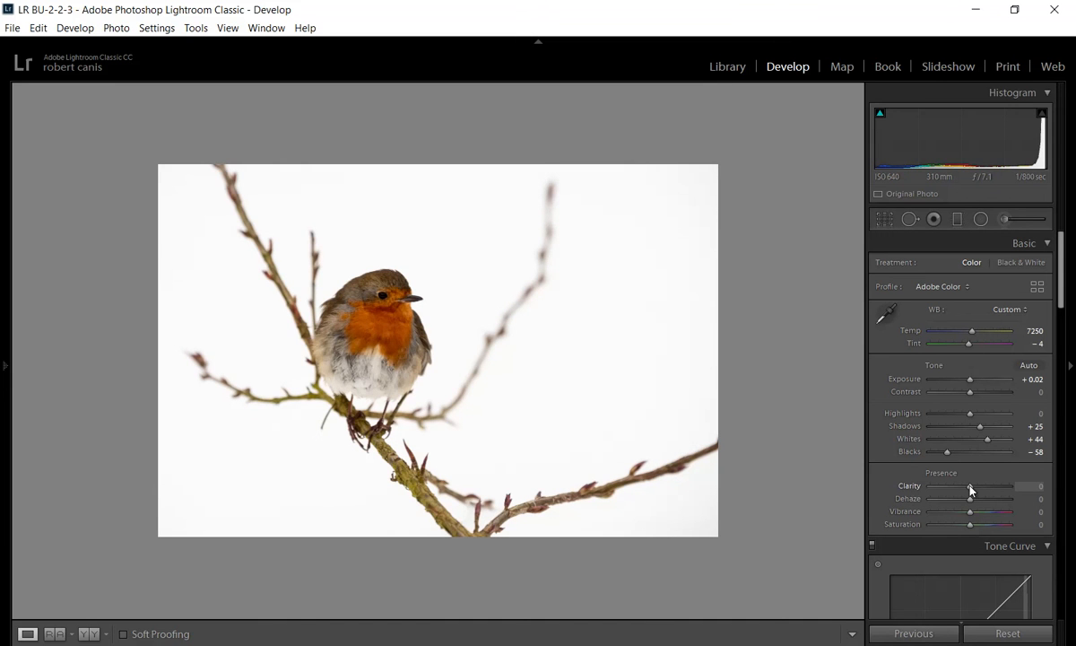
pyautogui.moveTo(970, 489); pyautogui.dragTo(985, 488)
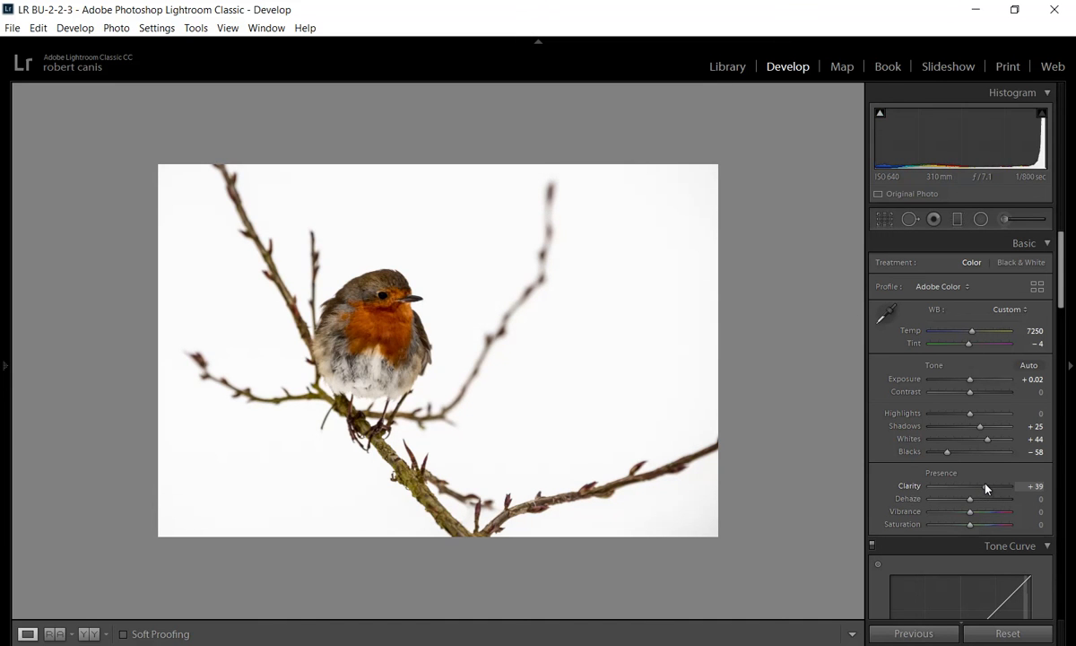
pyautogui.doubleClick(909, 489)
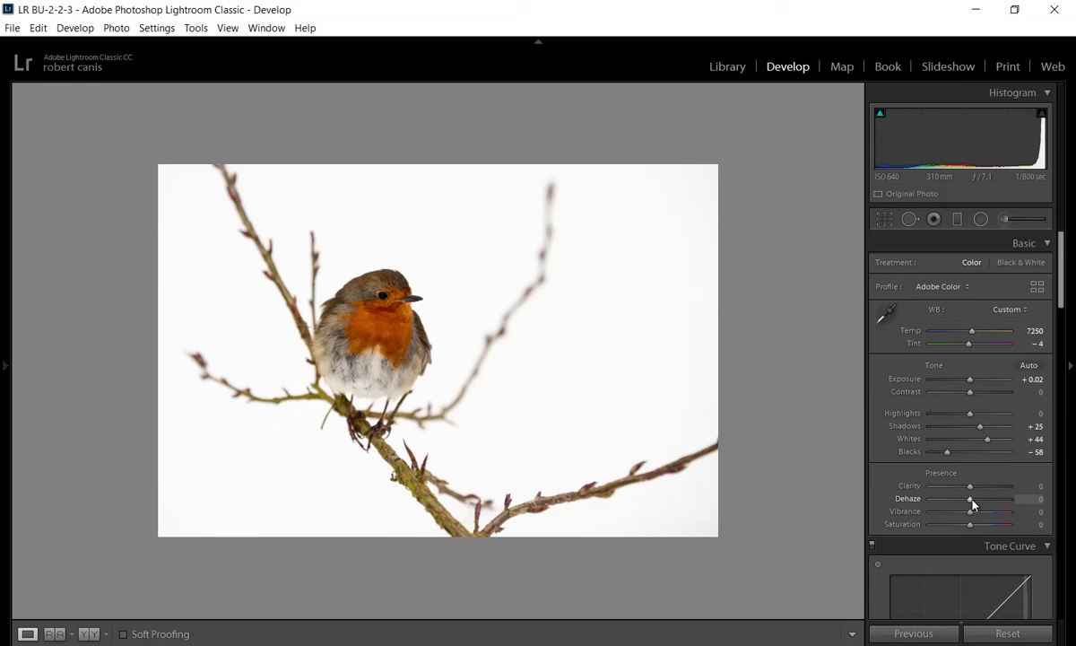
pyautogui.moveTo(970, 501); pyautogui.dragTo(987, 505)
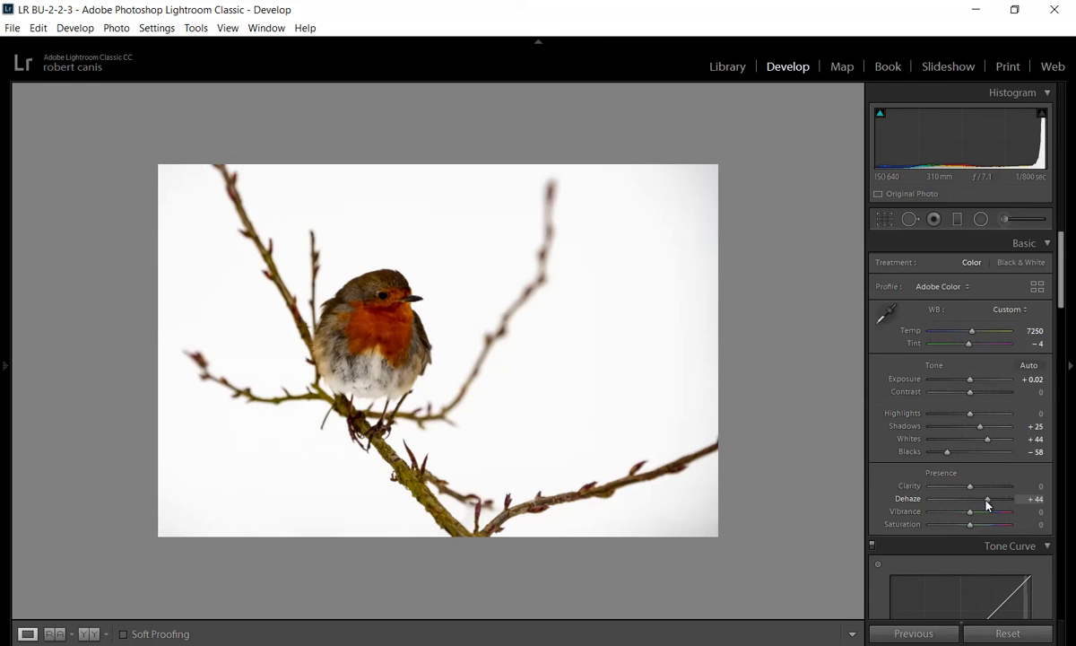
pyautogui.doubleClick(906, 499)
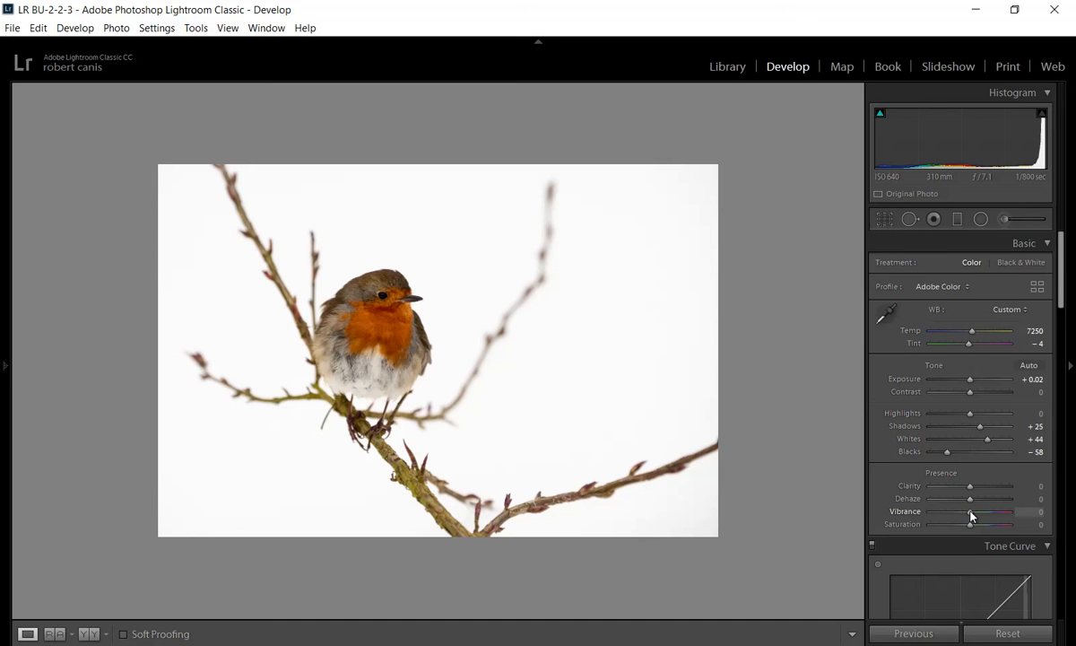
# Try Vibrance at +66 and +46 and Saturation at +42, resetting each one to 0
pyautogui.moveTo(975, 517); pyautogui.dragTo(996, 515)
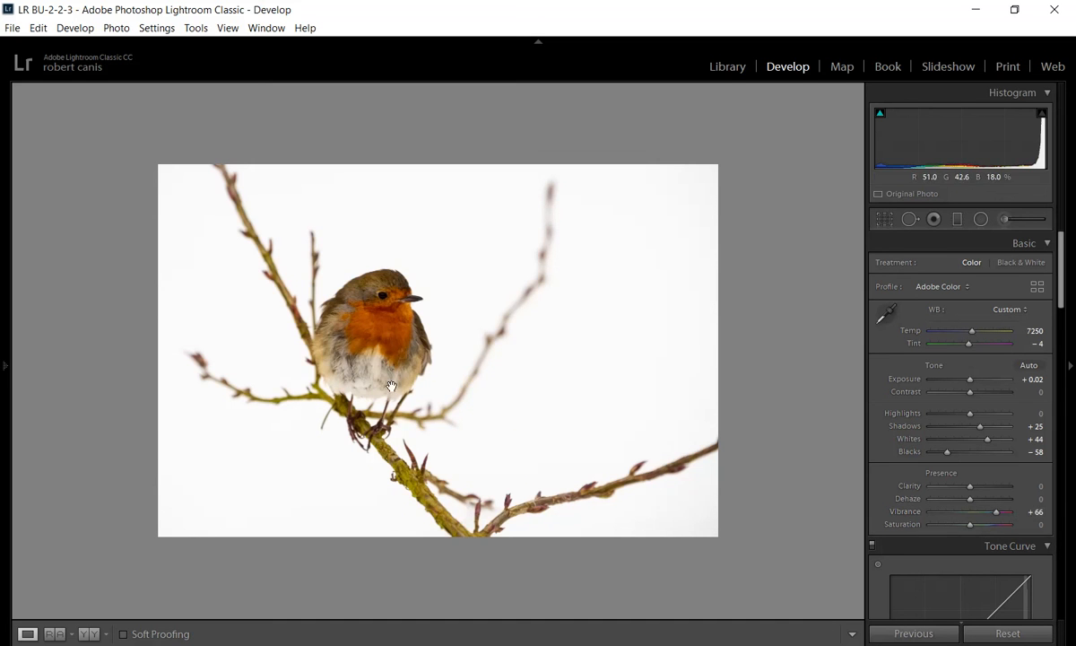
pyautogui.doubleClick(894, 515)
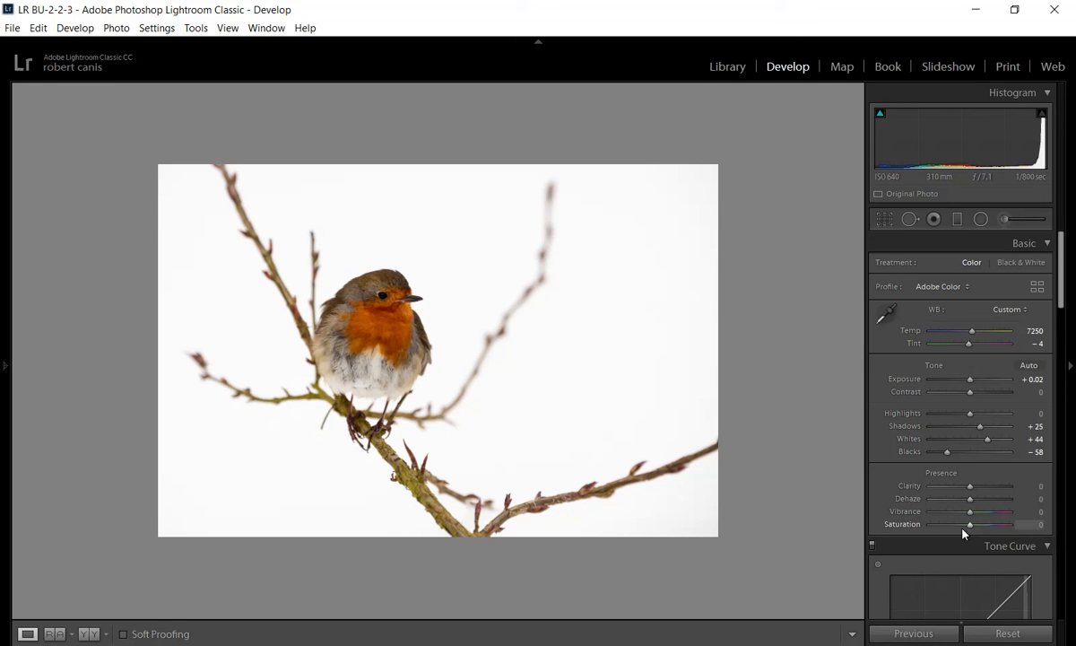
pyautogui.moveTo(970, 529); pyautogui.dragTo(987, 533)
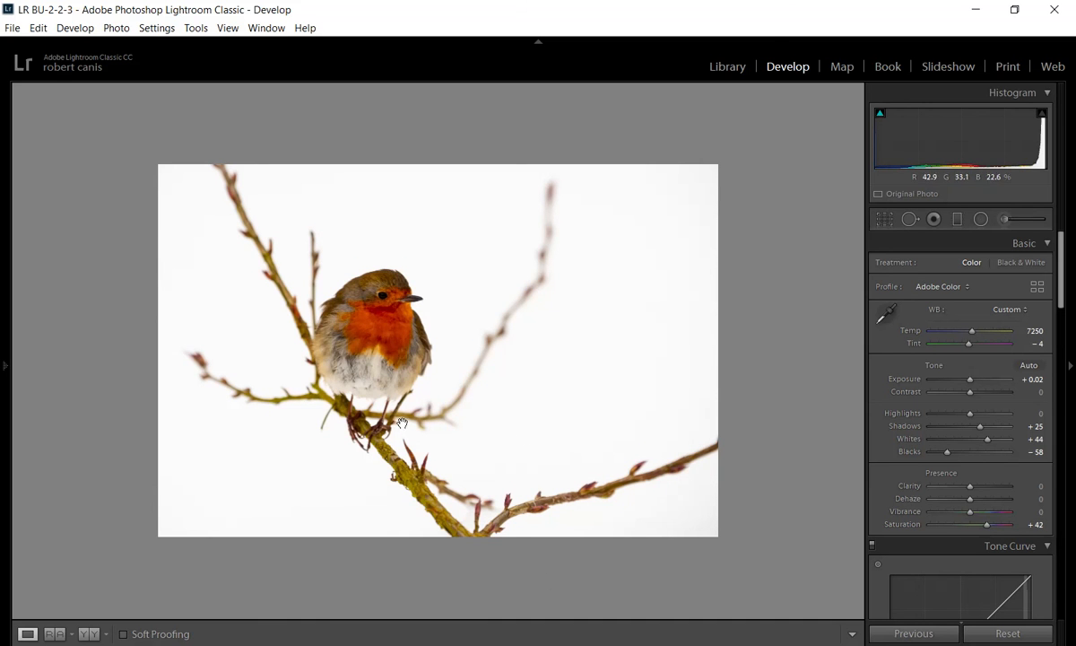
pyautogui.doubleClick(902, 526)
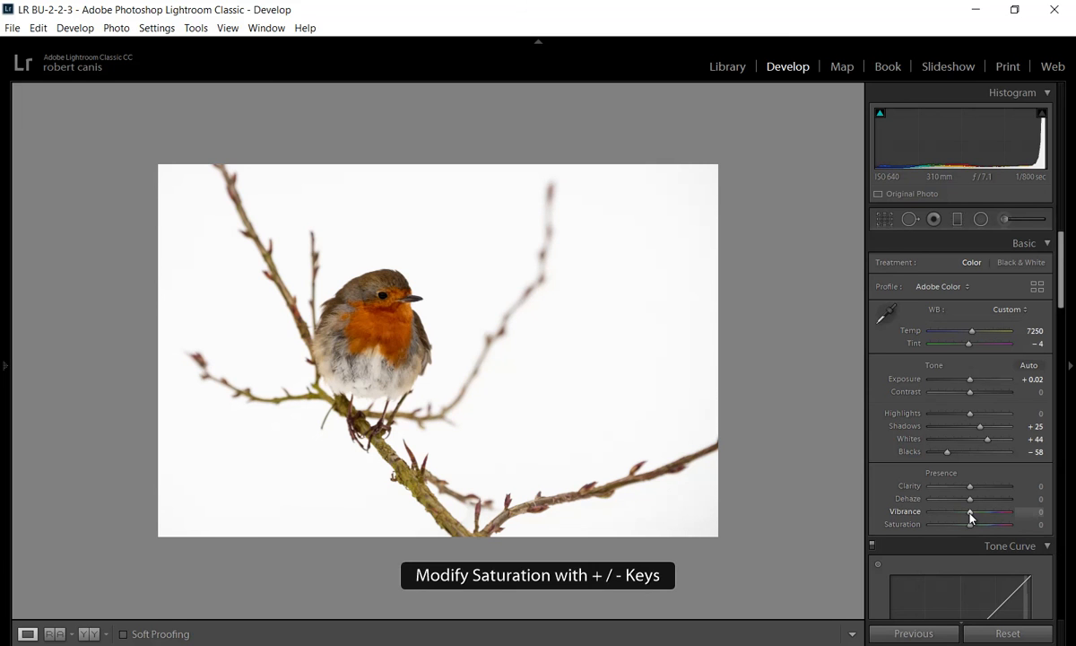
pyautogui.moveTo(970, 515); pyautogui.dragTo(987, 528)
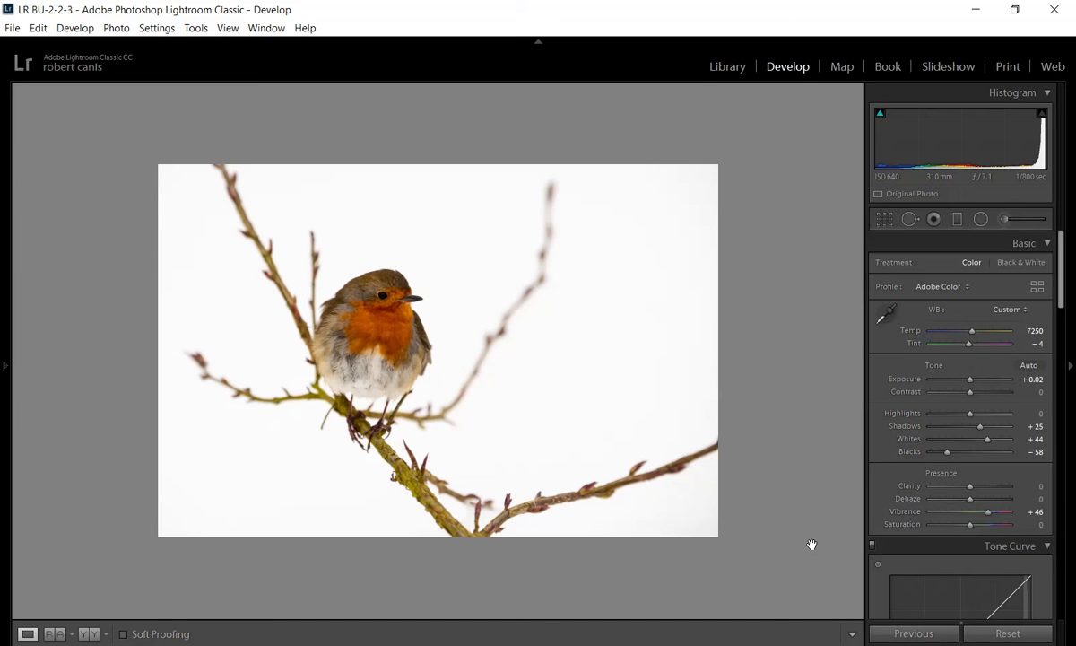
pyautogui.doubleClick(908, 517)
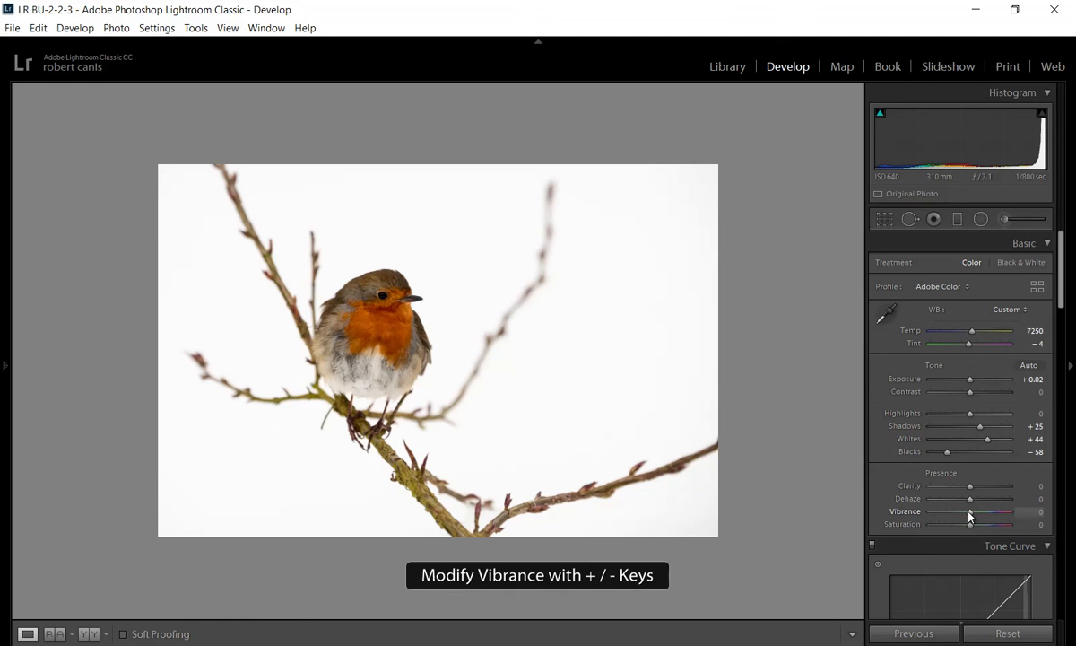
# Raise the photo's Vibrance to +73 and cool the white balance temperature to 6492
pyautogui.moveTo(969, 517); pyautogui.dragTo(996, 523)
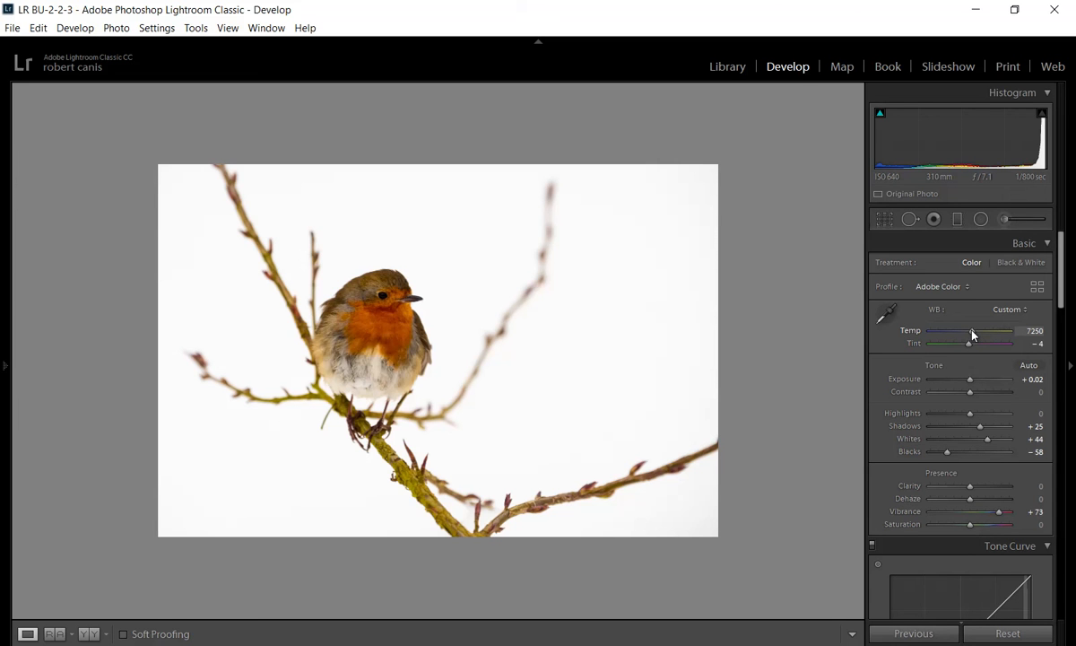
pyautogui.moveTo(973, 334); pyautogui.dragTo(967, 336)
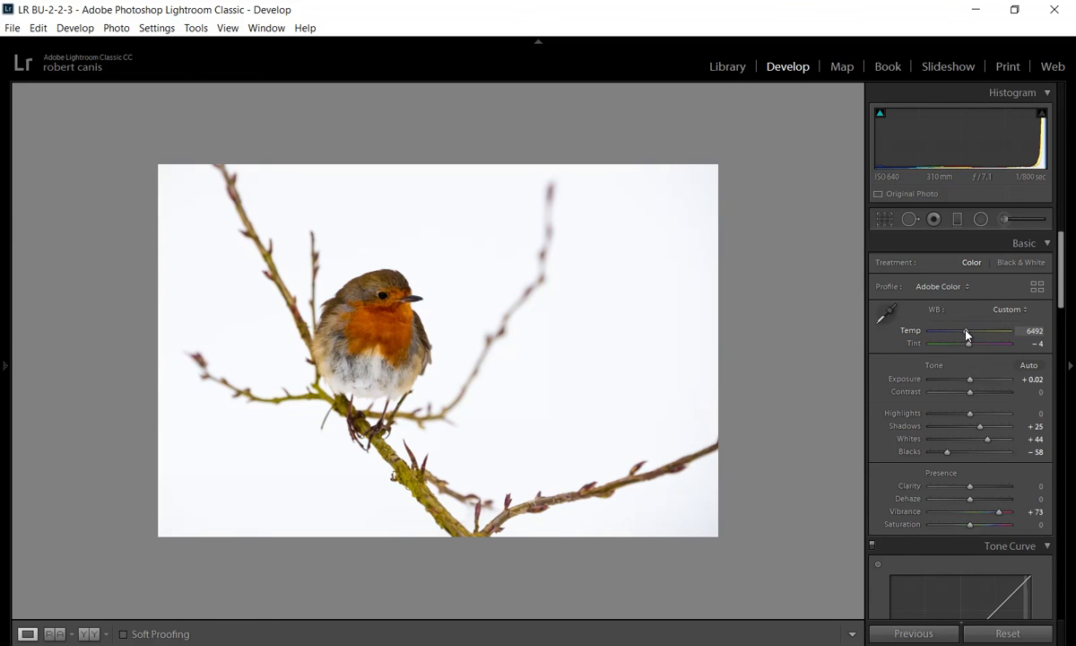
# Compare the latest edit with the Dehaze Amount 0 history state, and step back to the Vibrance +73 state
pyautogui.click(6, 365)
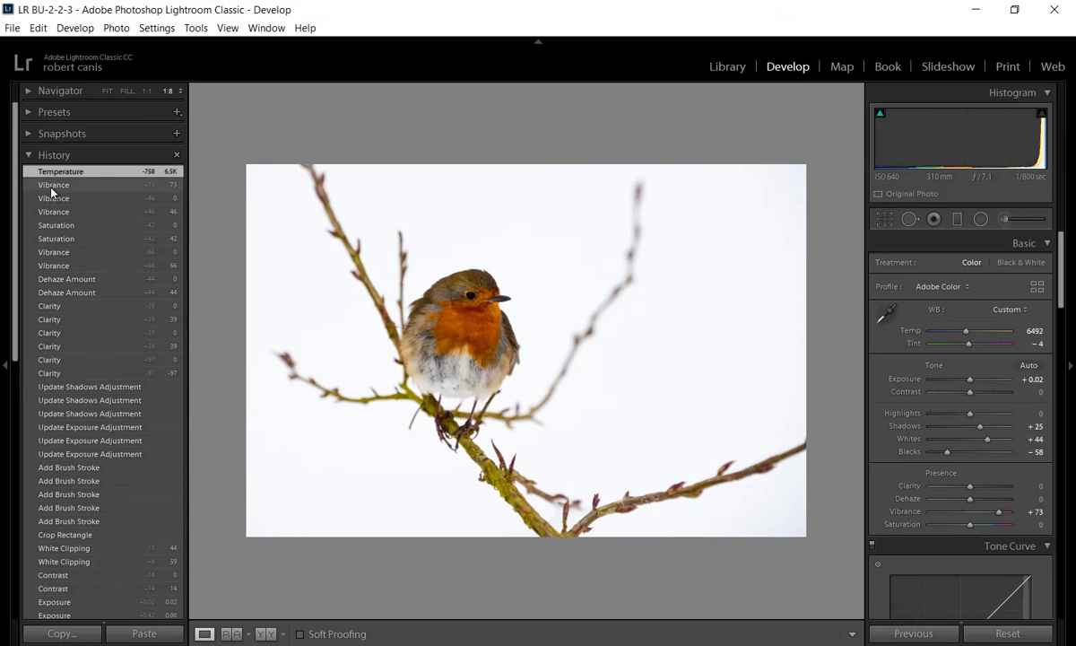
pyautogui.click(42, 280)
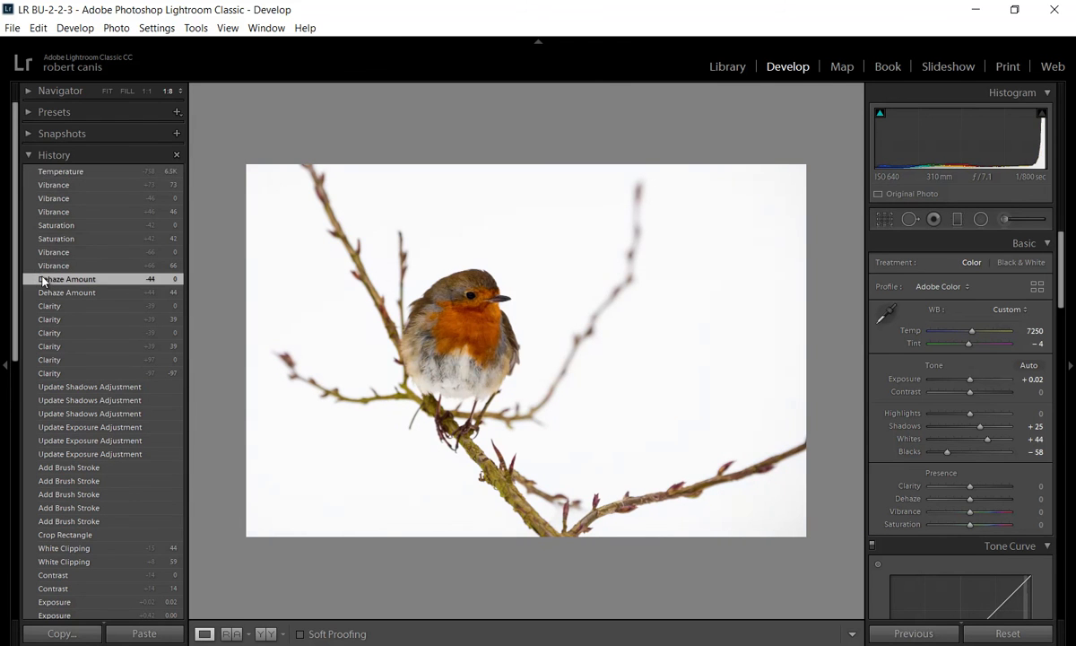
pyautogui.click(52, 176)
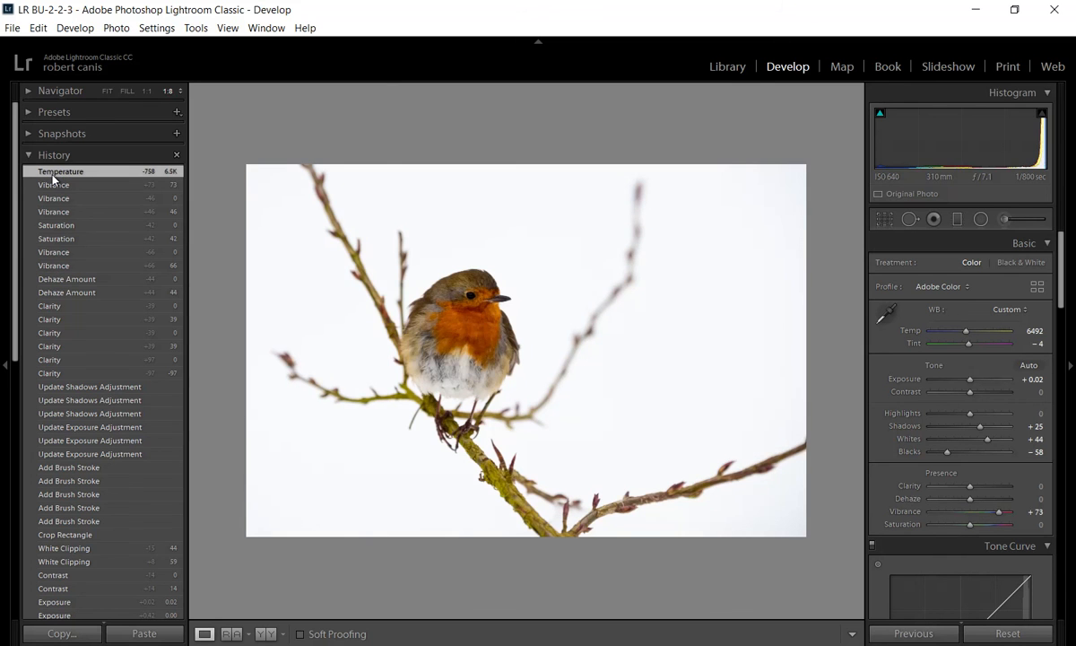
pyautogui.click(49, 184)
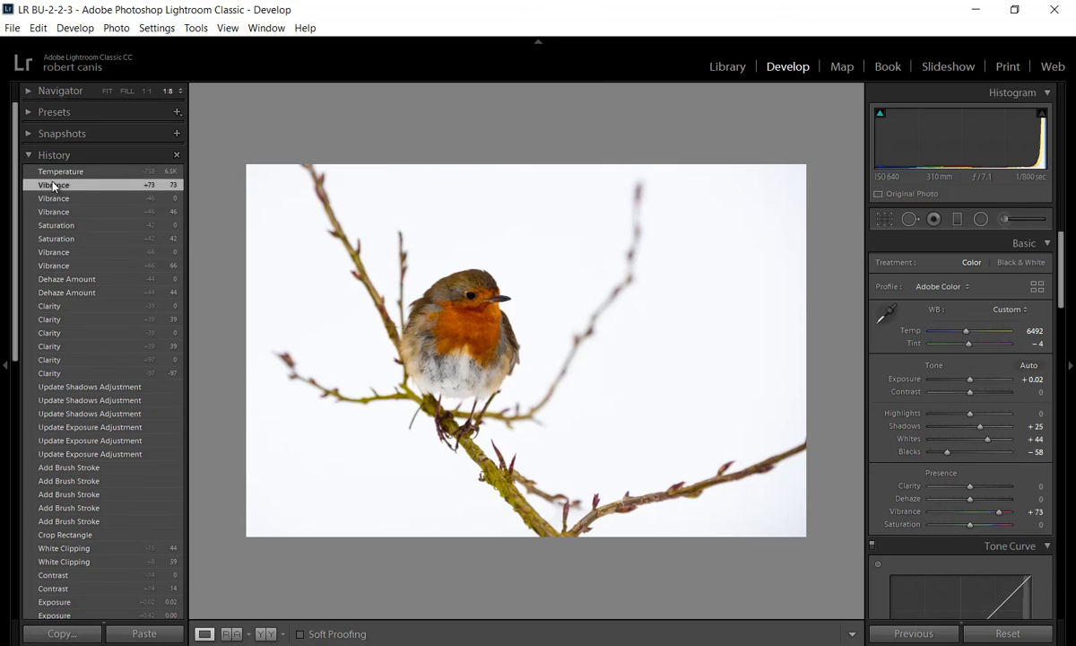
# Compare the cooled Temperature history state with the Vibrance +73 state repeatedly, and return to the Temperature state
pyautogui.click(52, 172)
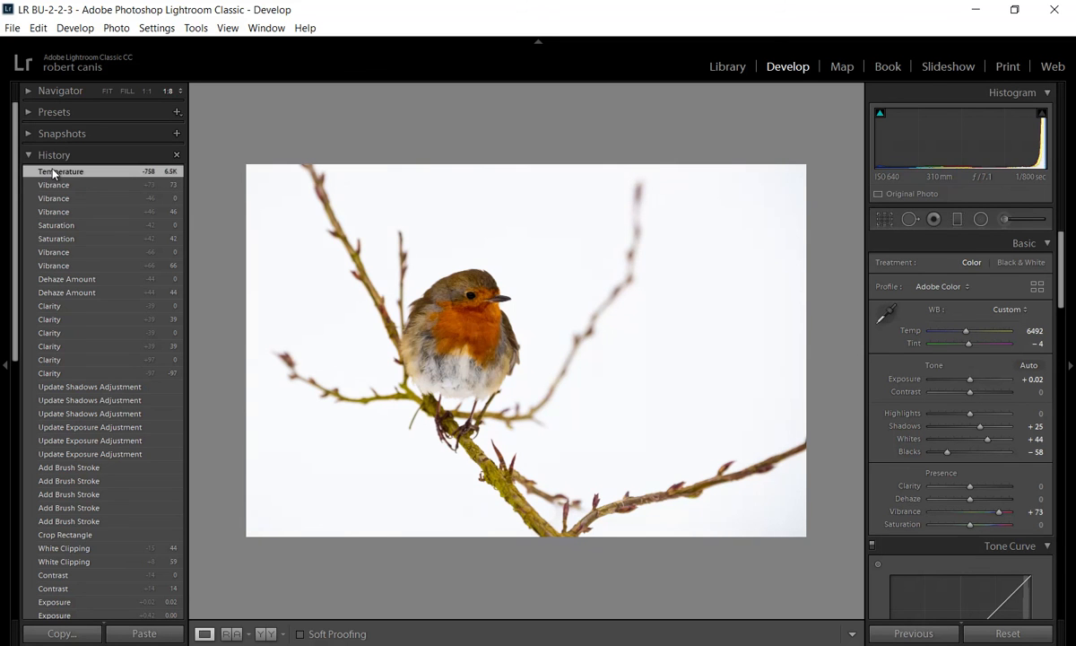
pyautogui.click(50, 184)
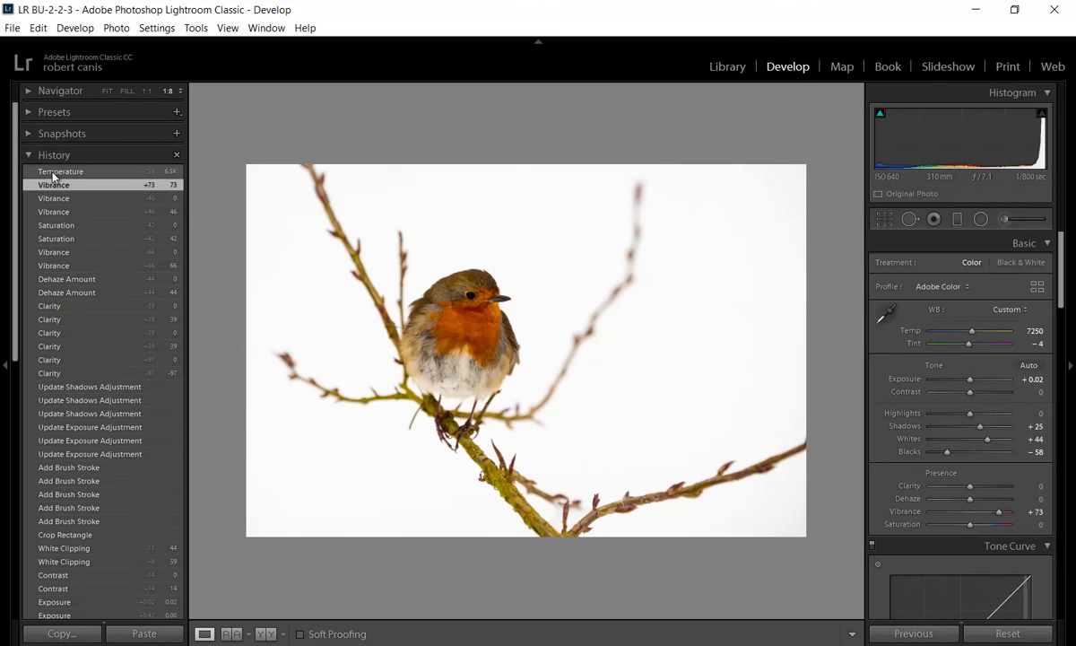
pyautogui.click(52, 173)
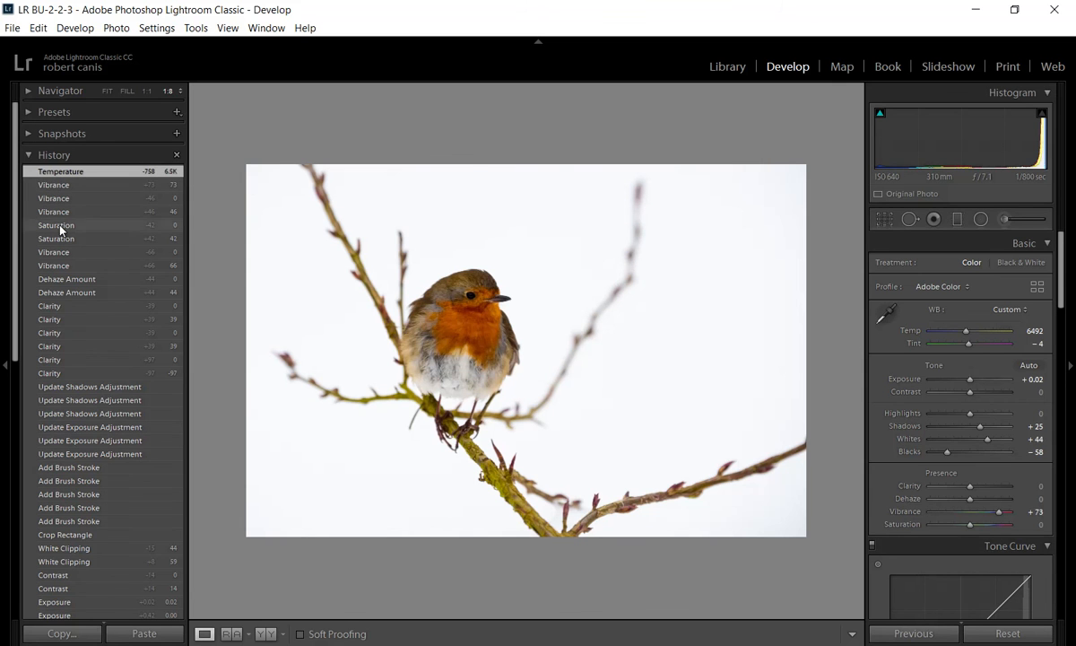
pyautogui.click(54, 180)
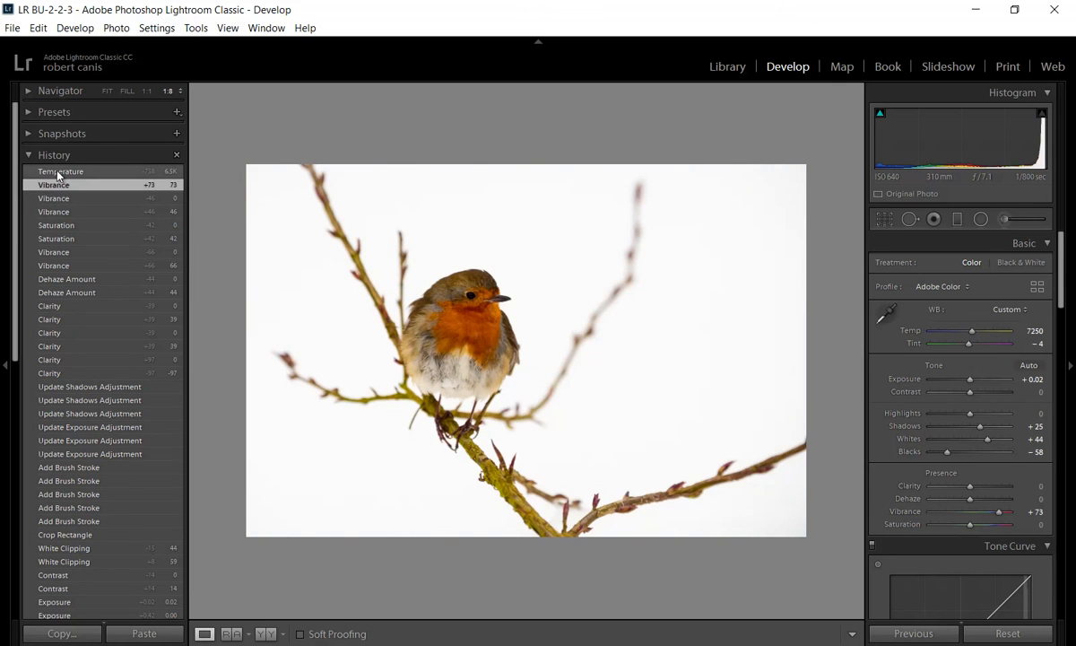
pyautogui.click(57, 173)
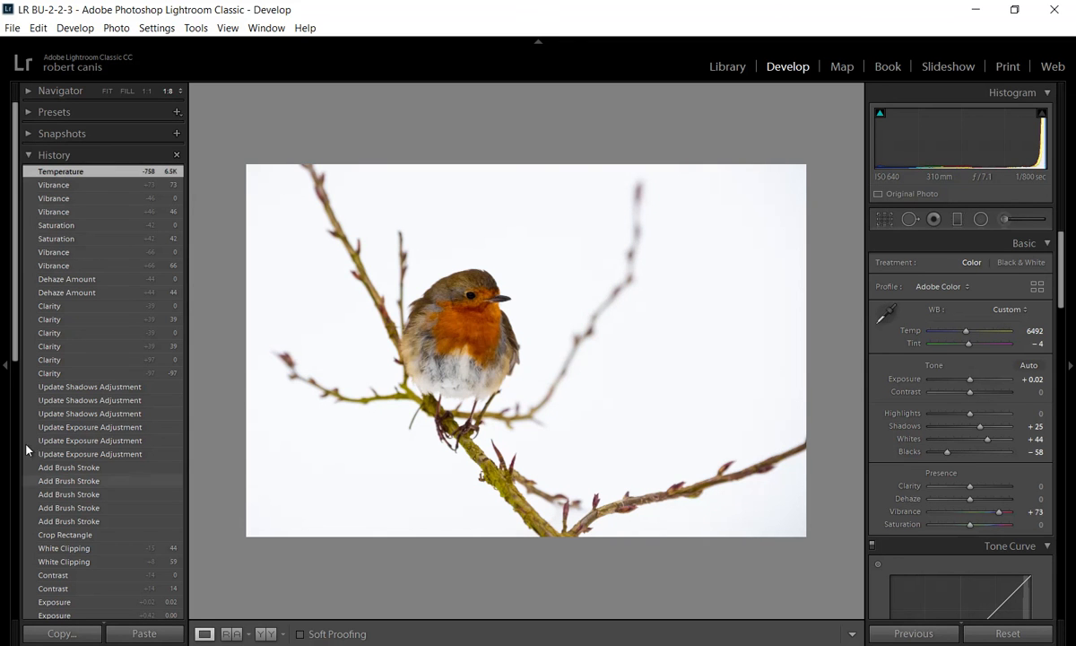
# Try a slight Contrast adjustment on the photo and reset Contrast to 0
pyautogui.click(7, 367)
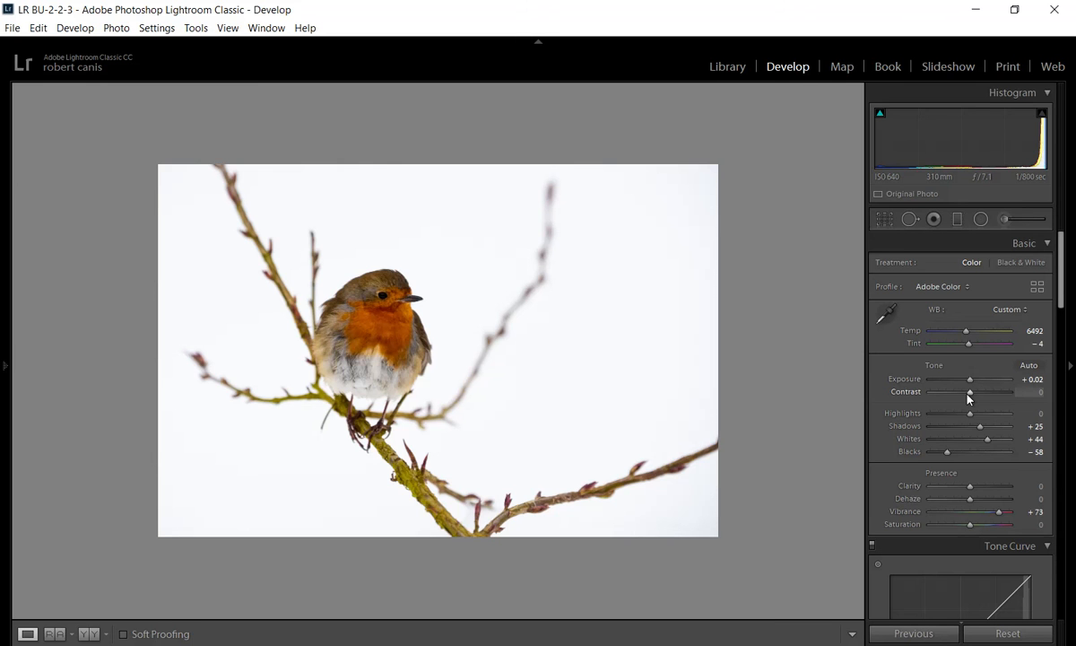
pyautogui.moveTo(967, 394); pyautogui.dragTo(964, 395)
pyautogui.doubleClick(913, 390)
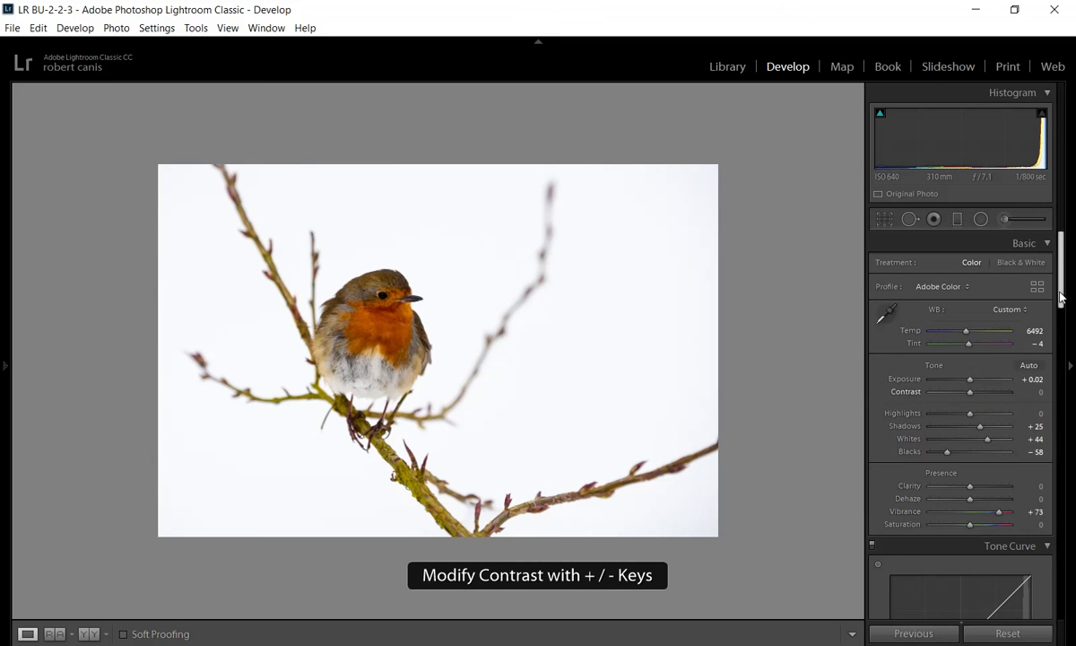
# Bring up the Detail settings and examine the feathers on the robin's head and breast at 1:1
pyautogui.moveTo(1058, 297); pyautogui.dragTo(1030, 475)
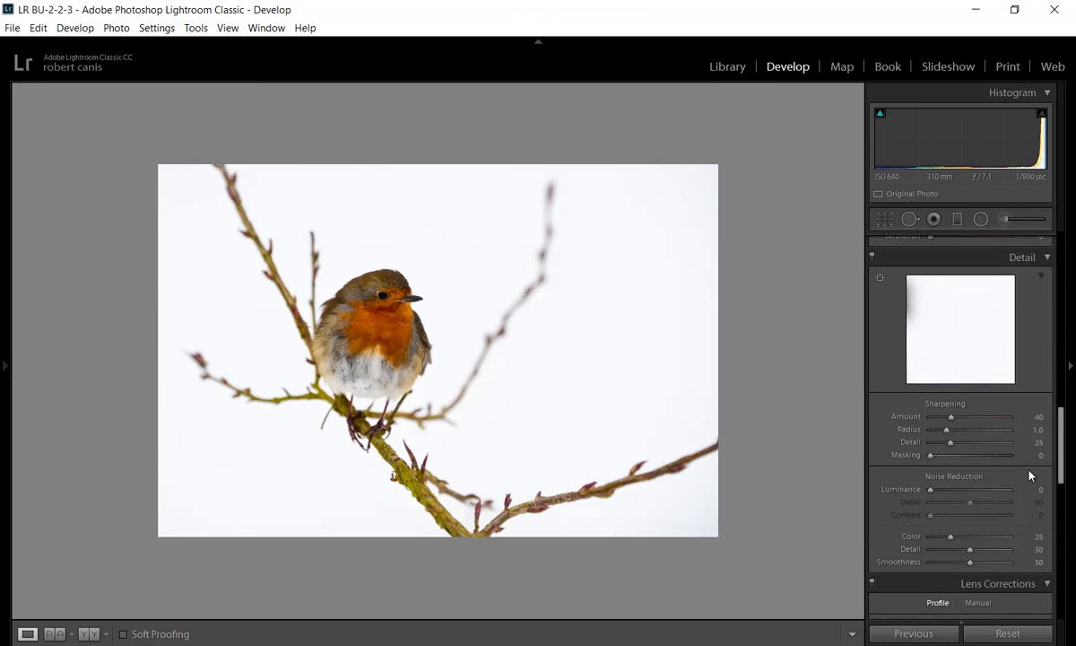
pyautogui.click(379, 298)
pyautogui.moveTo(5, 269)
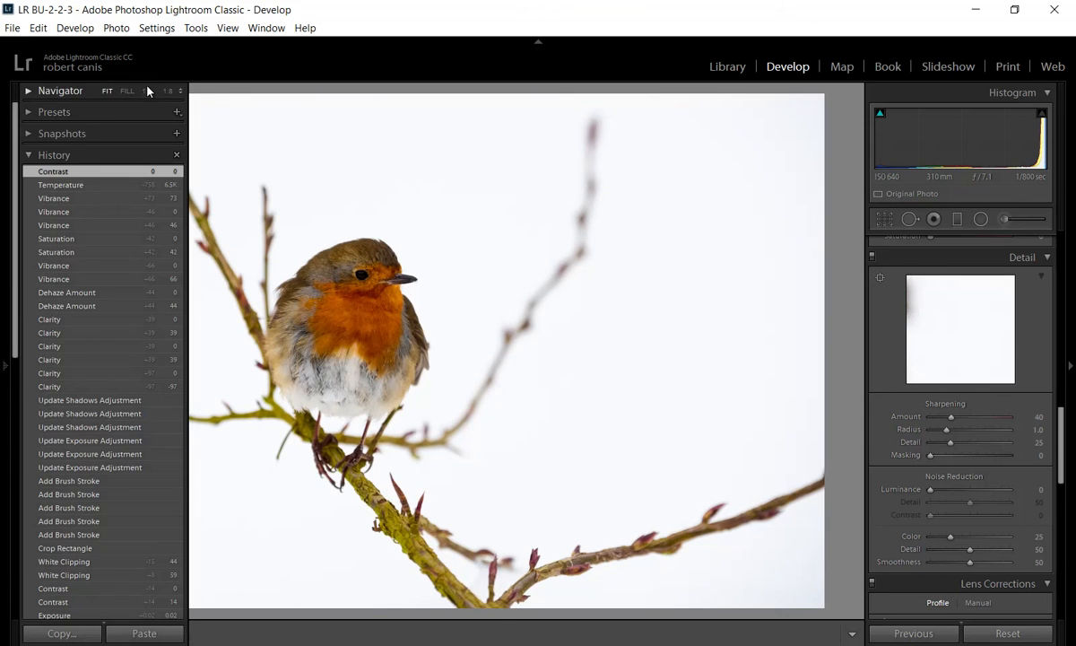
pyautogui.click(145, 91)
pyautogui.moveTo(365, 307); pyautogui.dragTo(332, 314)
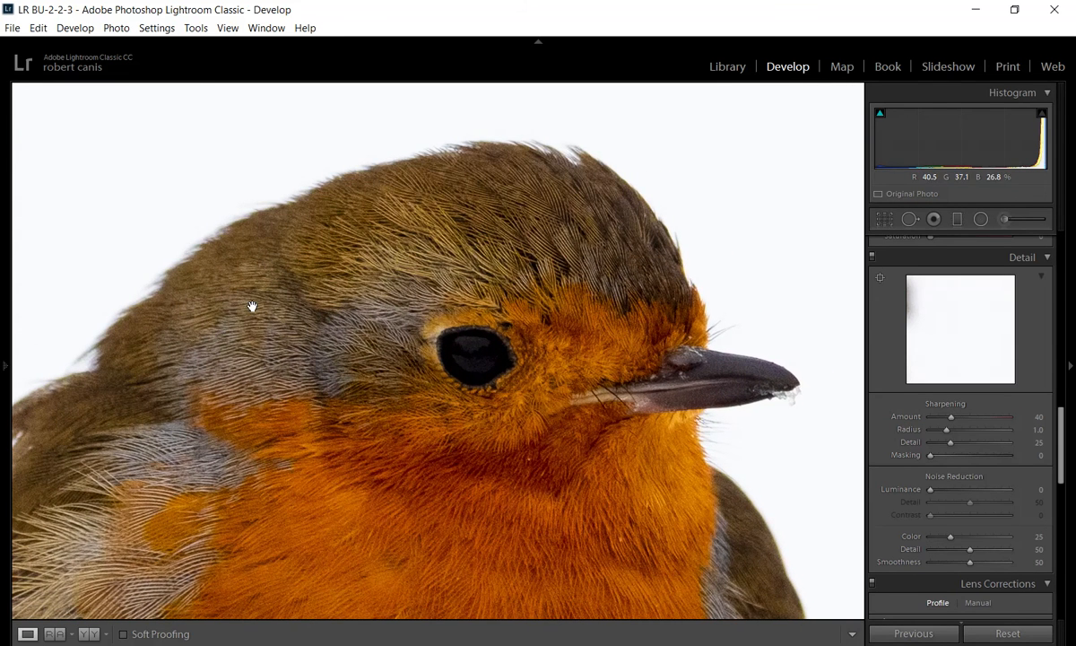
pyautogui.moveTo(305, 444); pyautogui.dragTo(432, 370)
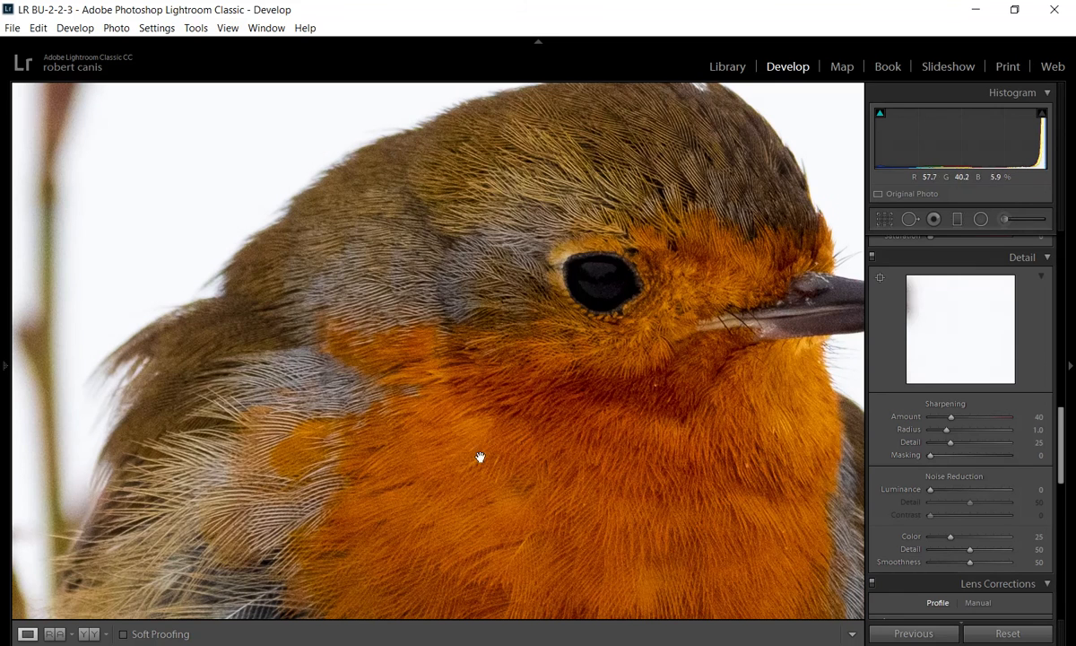
pyautogui.moveTo(541, 471); pyautogui.dragTo(438, 478)
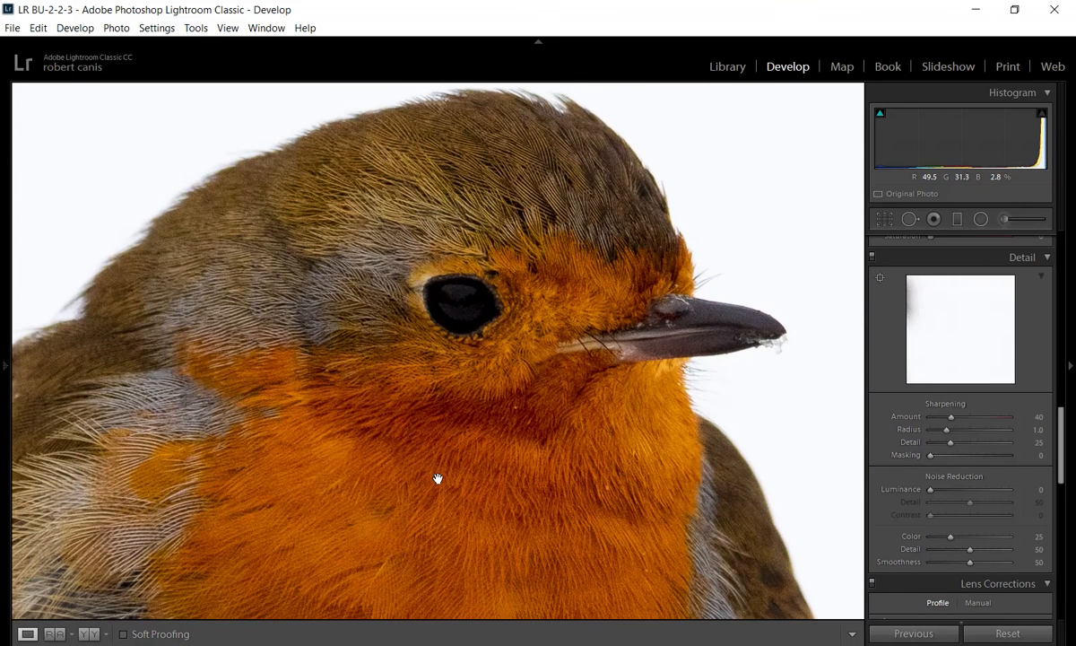
pyautogui.press('i')
pyautogui.press('i')
# Try Sharpening Amount at 39 and 149 with the greyscale preview, and reset it to 40
pyautogui.keyDown('alt'); pyautogui.click(952, 420); pyautogui.keyUp('alt')
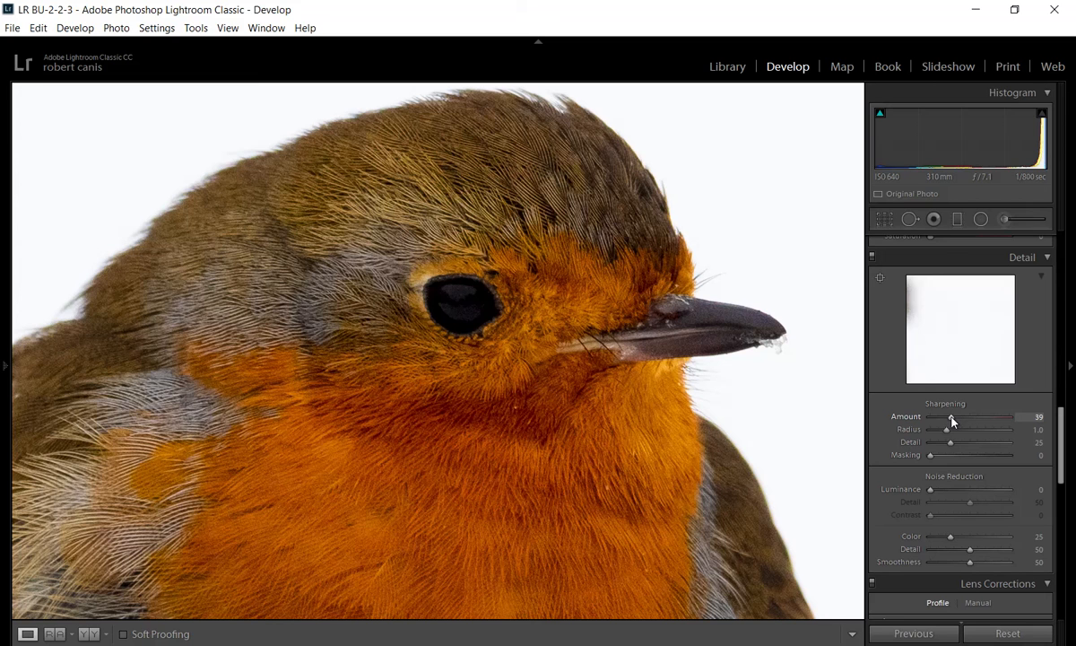
pyautogui.keyDown('alt'); pyautogui.click(952, 420); pyautogui.keyUp('alt')
pyautogui.moveTo(952, 419); pyautogui.dragTo(1011, 419)
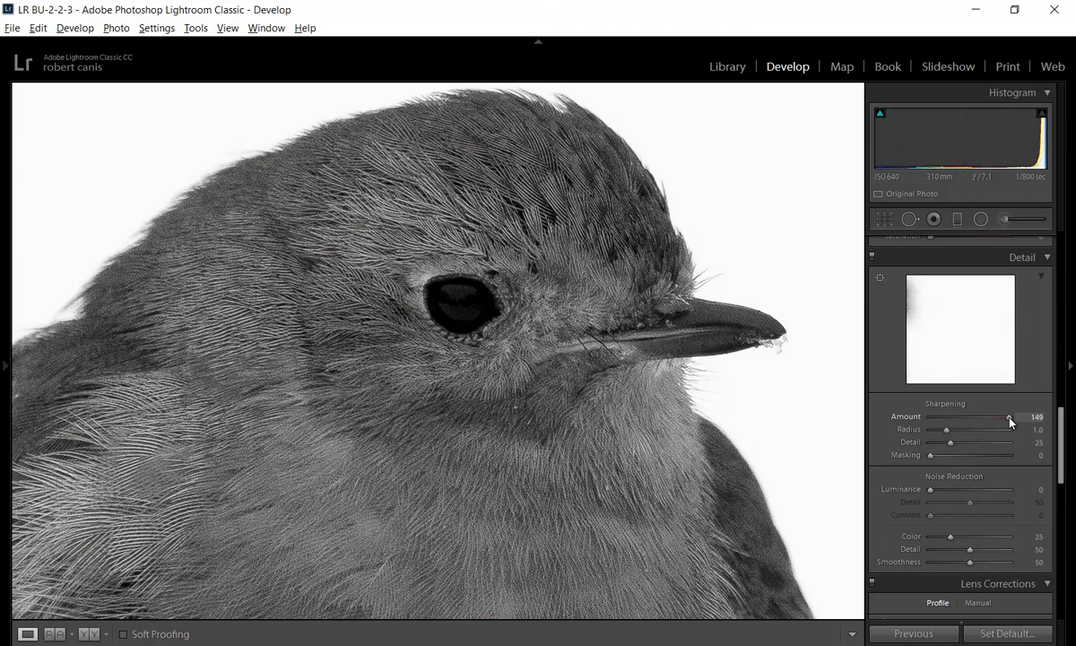
pyautogui.doubleClick(903, 417)
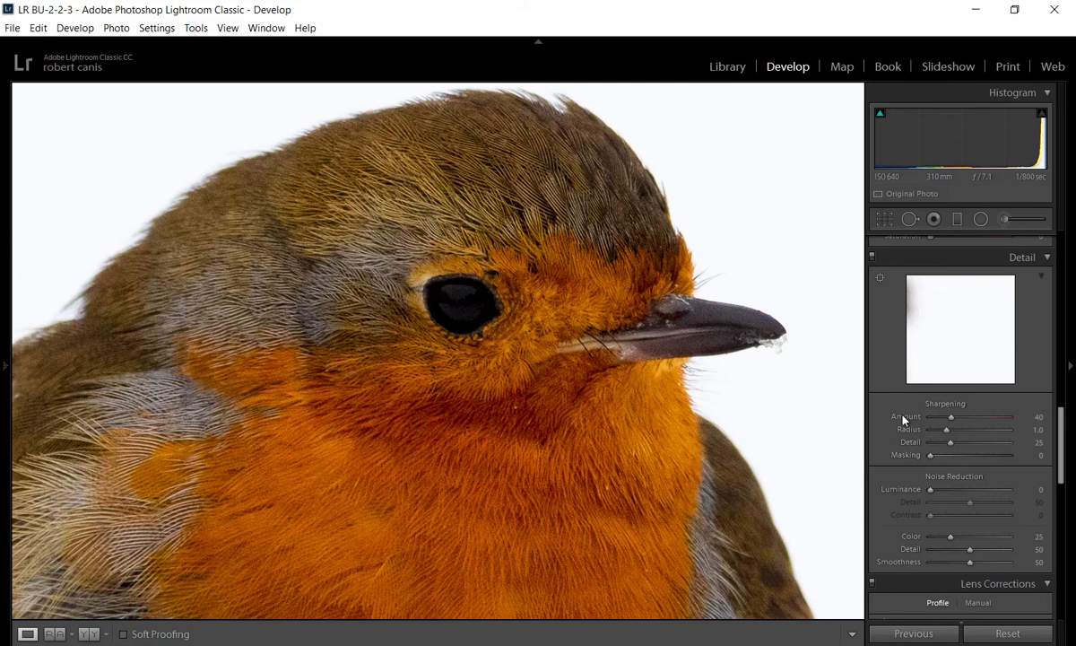
# Set the Sharpening Amount to 71 while judging the feathers in the greyscale preview
pyautogui.keyDown('alt'); pyautogui.click(952, 423); pyautogui.keyUp('alt')
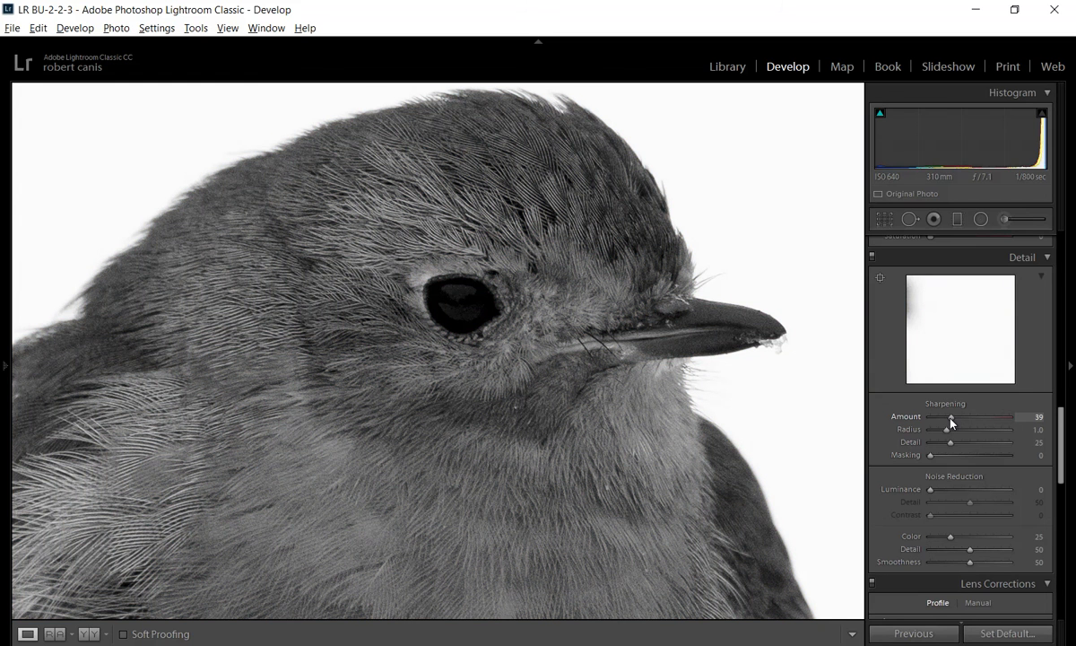
pyautogui.moveTo(951, 423)
pyautogui.mouseDown()
pyautogui.moveTo(976, 429)
pyautogui.moveTo(959, 431)
pyautogui.moveTo(968, 433)
pyautogui.mouseUp()
pyautogui.moveTo(967, 433); pyautogui.dragTo(967, 433)
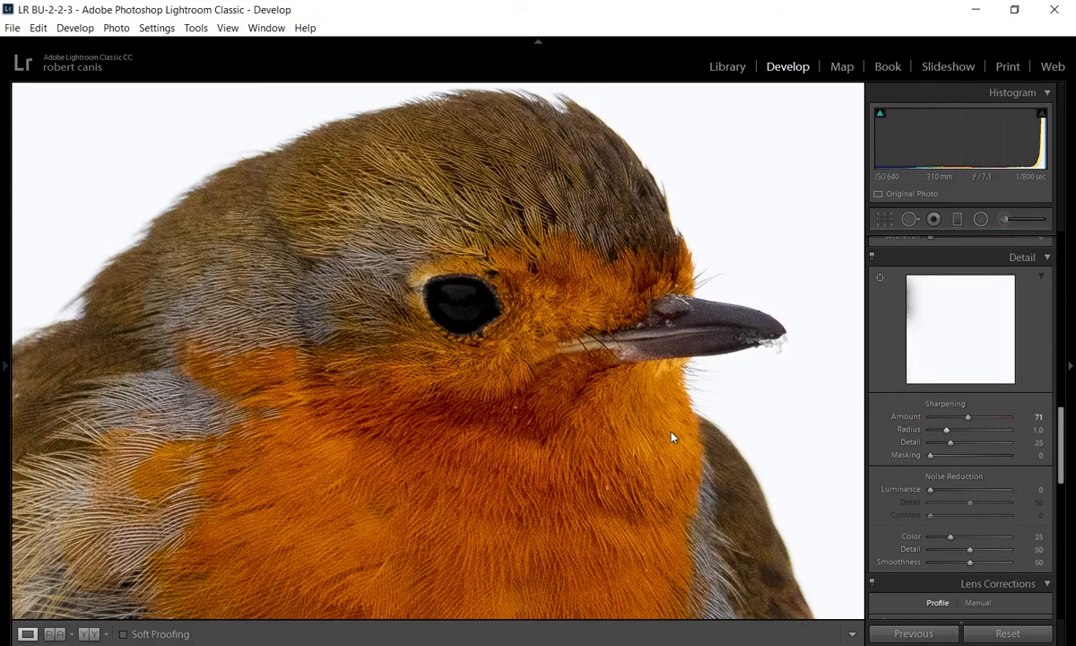
# Restrict the sharpening to the edges of the bird and branches, trying Masking at 28 and settling on 60
pyautogui.click(484, 423)
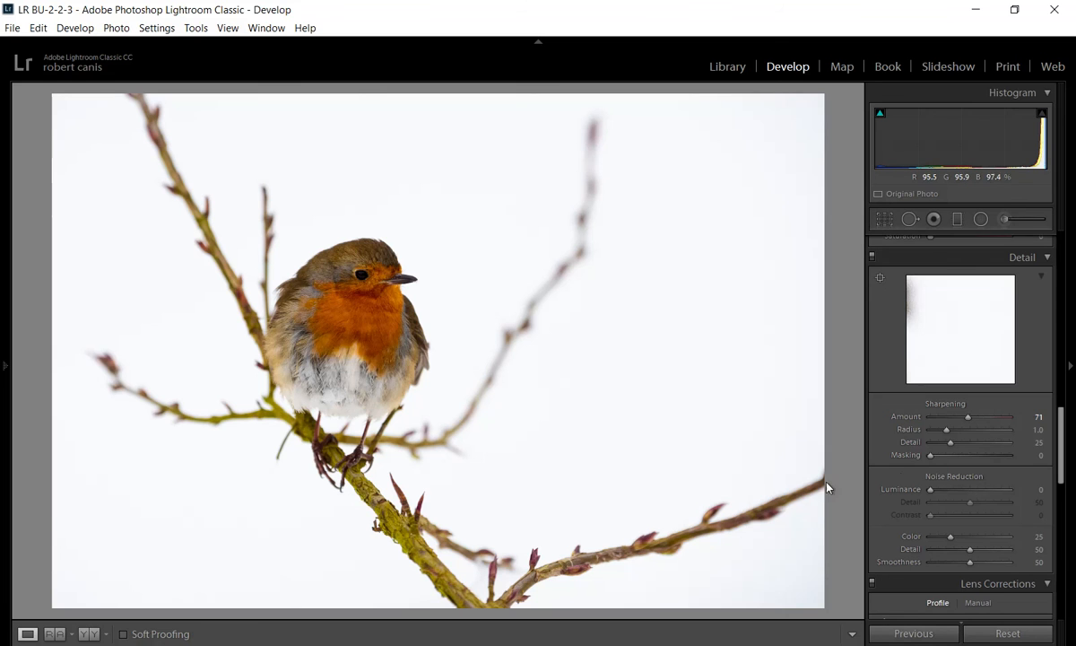
pyautogui.keyDown('alt'); pyautogui.click(930, 457); pyautogui.keyUp('alt')
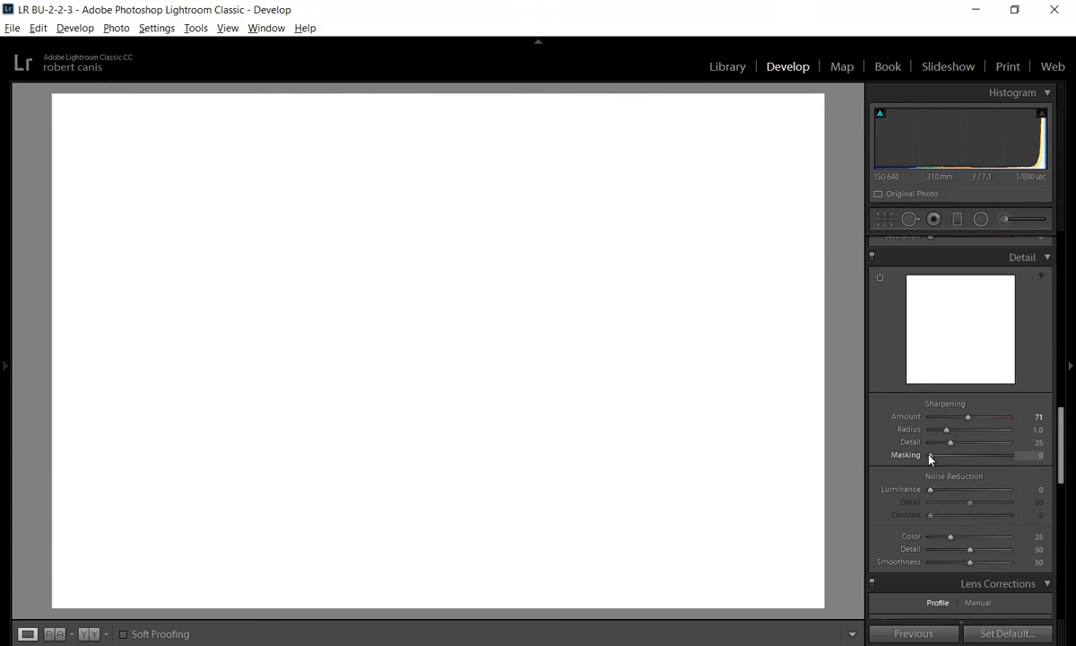
pyautogui.moveTo(930, 457); pyautogui.dragTo(952, 468)
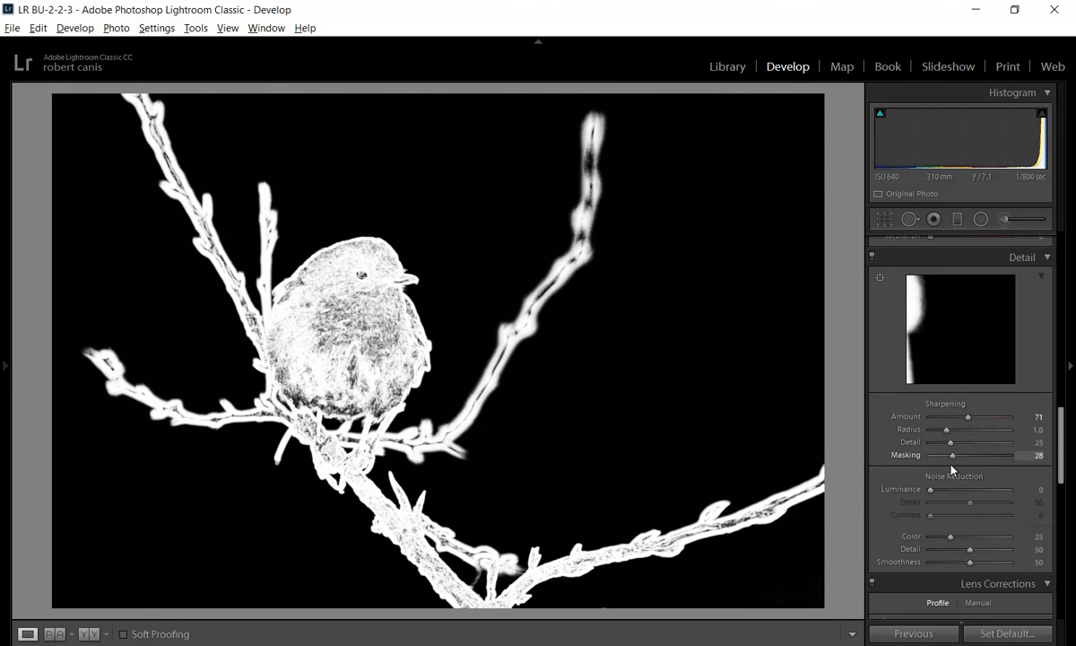
pyautogui.moveTo(952, 468); pyautogui.dragTo(953, 468)
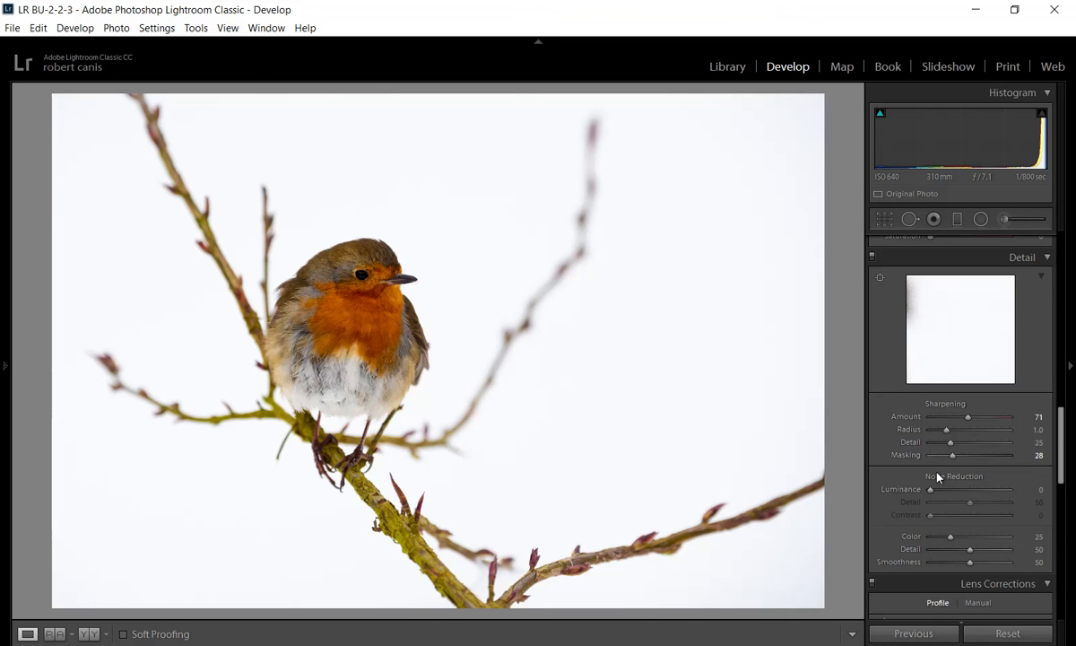
pyautogui.doubleClick(907, 456)
pyautogui.moveTo(931, 457); pyautogui.dragTo(977, 503)
# Examine the sharpened feathers across the robin's head, breast and belly at 1:1, and return to the 1:8 view
pyautogui.click(359, 275)
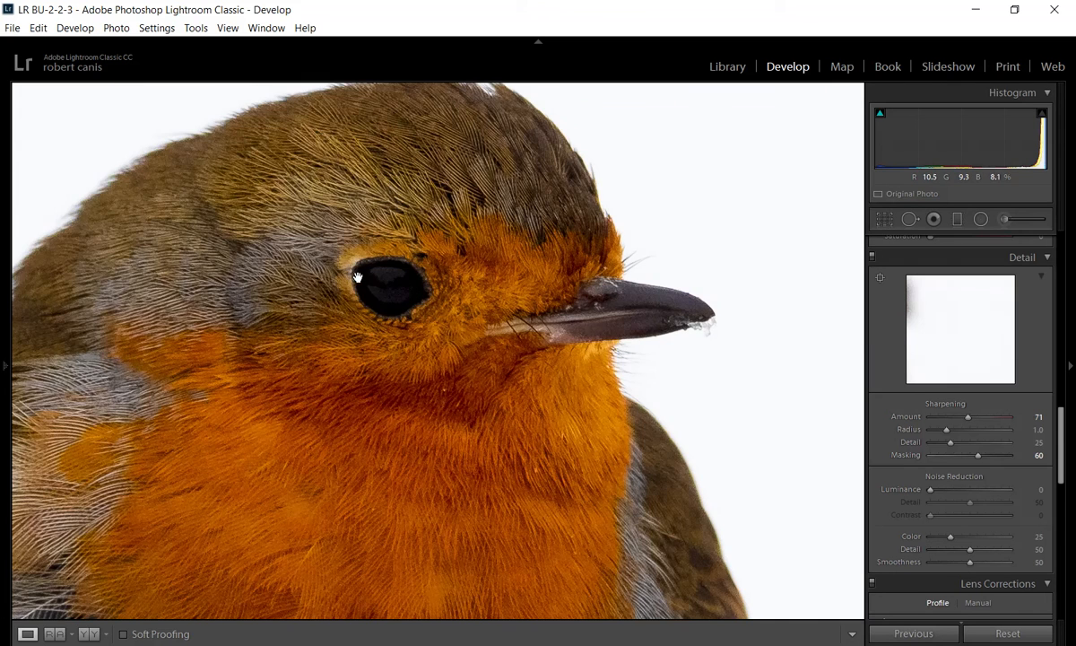
pyautogui.moveTo(652, 323); pyautogui.dragTo(248, 471)
pyautogui.moveTo(766, 276); pyautogui.dragTo(372, 462)
pyautogui.moveTo(303, 461); pyautogui.dragTo(776, 342)
pyautogui.moveTo(368, 365); pyautogui.dragTo(704, 99)
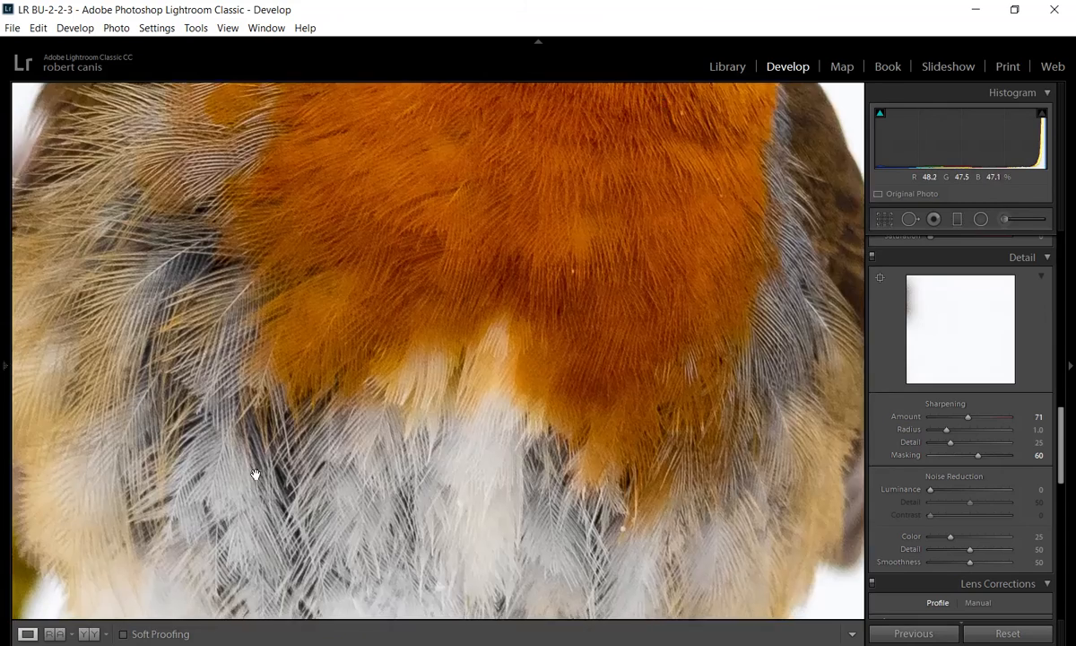
pyautogui.moveTo(254, 476); pyautogui.dragTo(627, 135)
pyautogui.moveTo(259, 438); pyautogui.dragTo(454, 338)
pyautogui.moveTo(794, 360); pyautogui.dragTo(220, 409)
pyautogui.moveTo(450, 454); pyautogui.dragTo(291, 111)
pyautogui.moveTo(495, 256); pyautogui.dragTo(452, 564)
pyautogui.moveTo(453, 167); pyautogui.dragTo(451, 443)
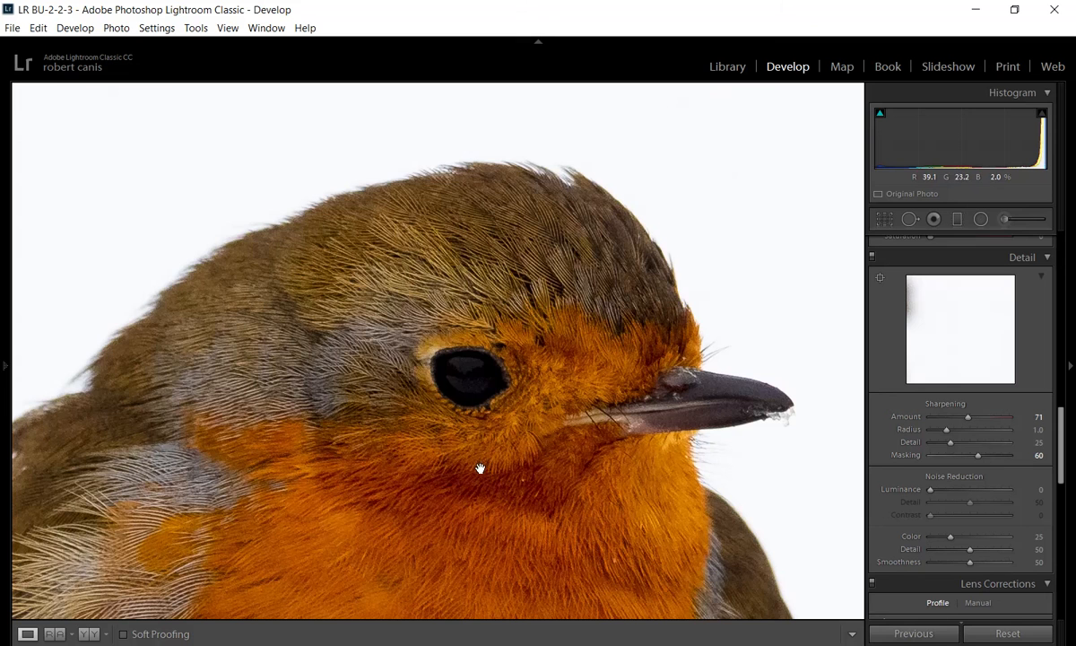
pyautogui.click(457, 394)
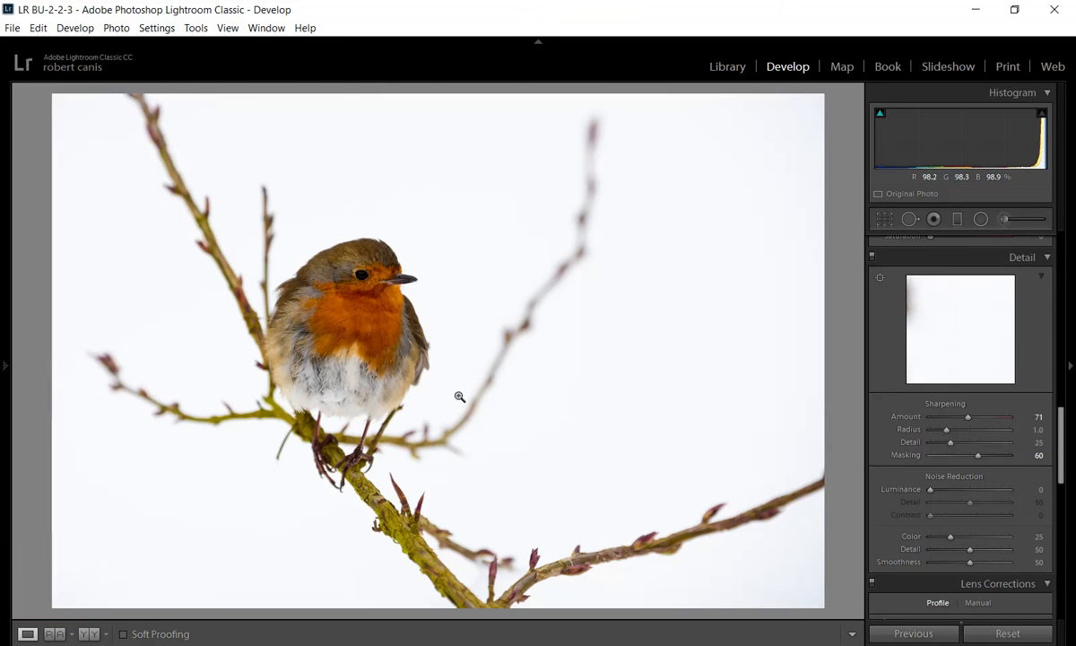
pyautogui.click(6, 365)
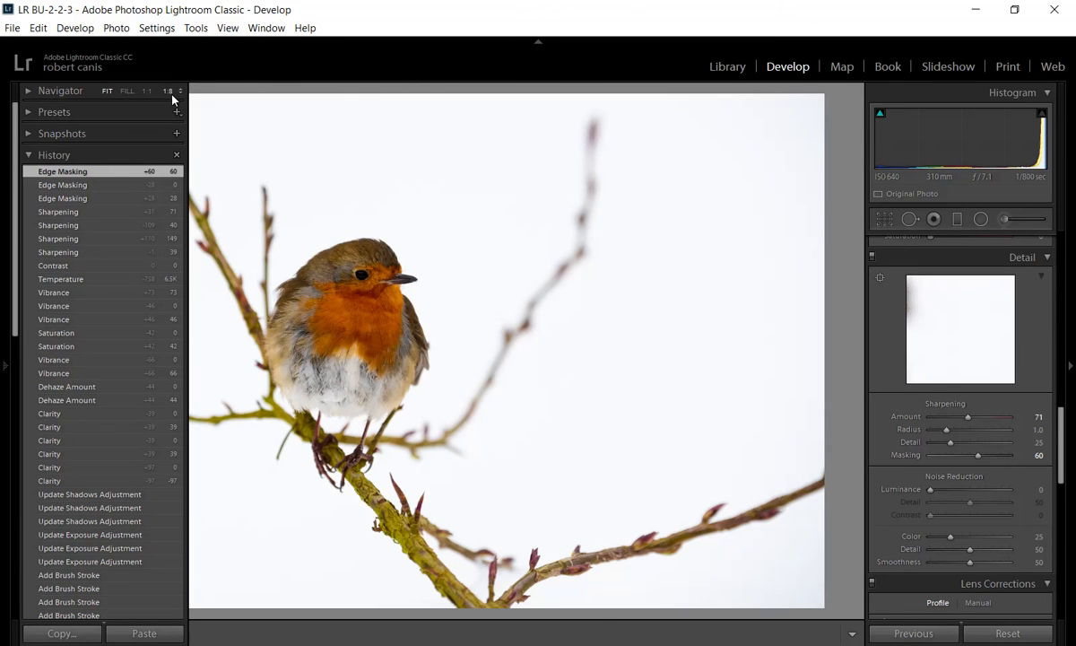
pyautogui.click(166, 89)
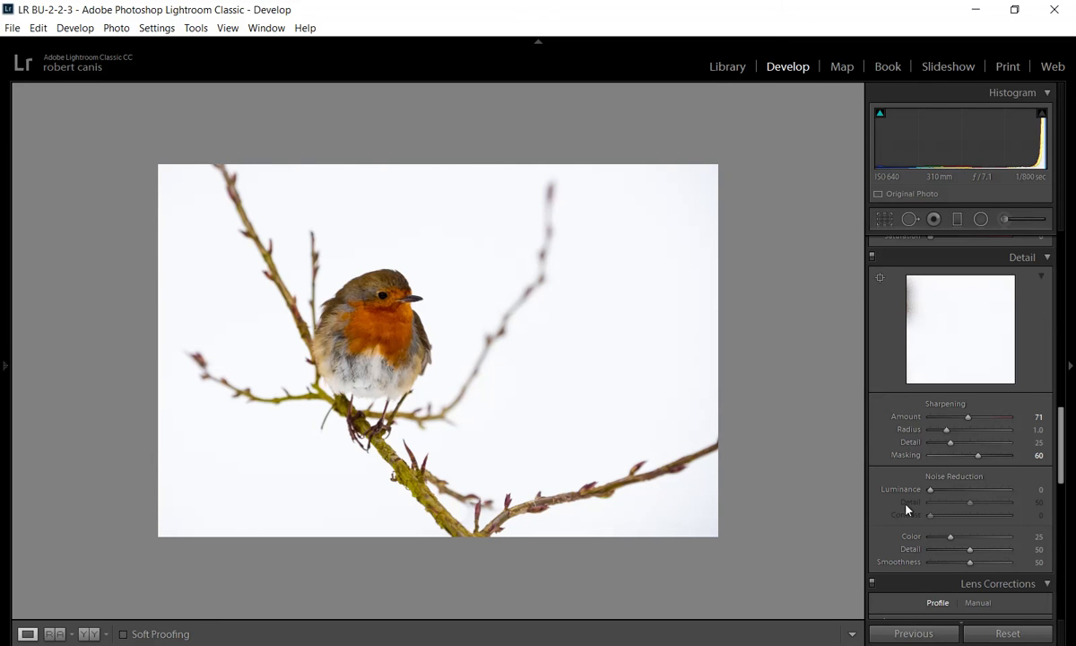
# Raise the photo's Contrast to +27 and Shadows to +32, and check the result in the fitted view
pyautogui.scroll(10, 1064, 361)
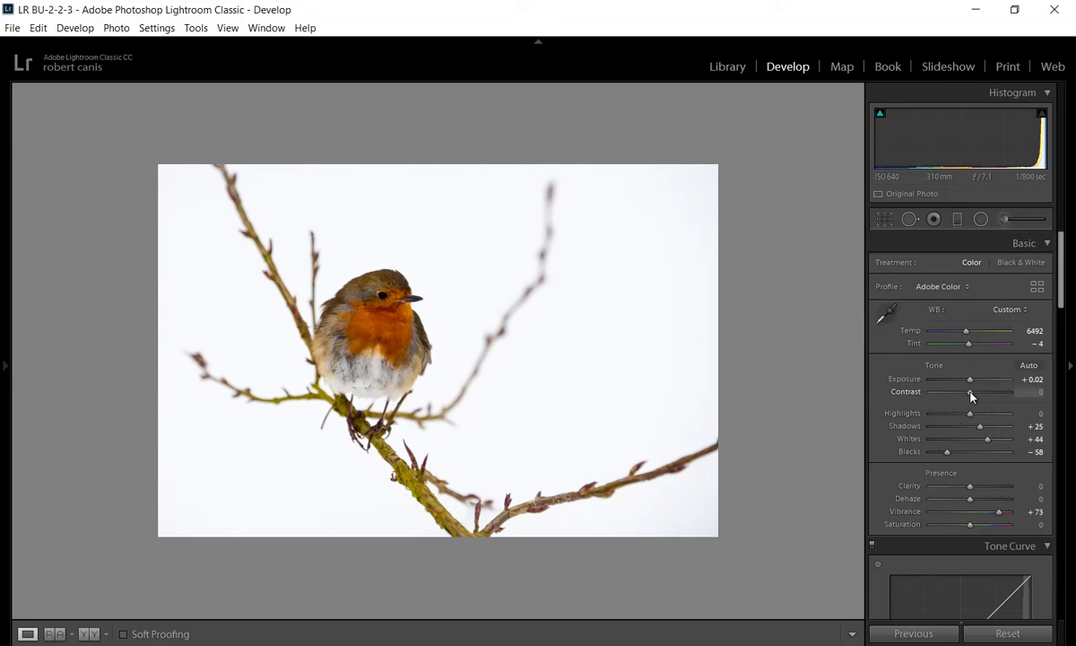
pyautogui.moveTo(971, 394)
pyautogui.mouseDown()
pyautogui.moveTo(983, 409)
pyautogui.moveTo(923, 398)
pyautogui.moveTo(977, 396)
pyautogui.mouseUp()
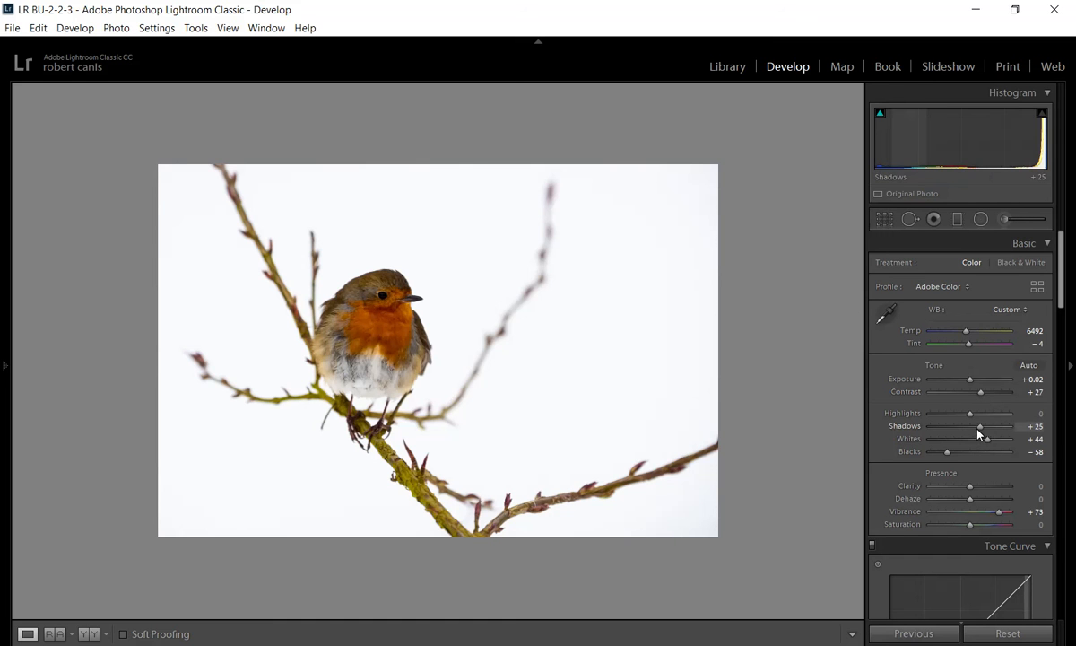
pyautogui.moveTo(977, 429); pyautogui.dragTo(980, 432)
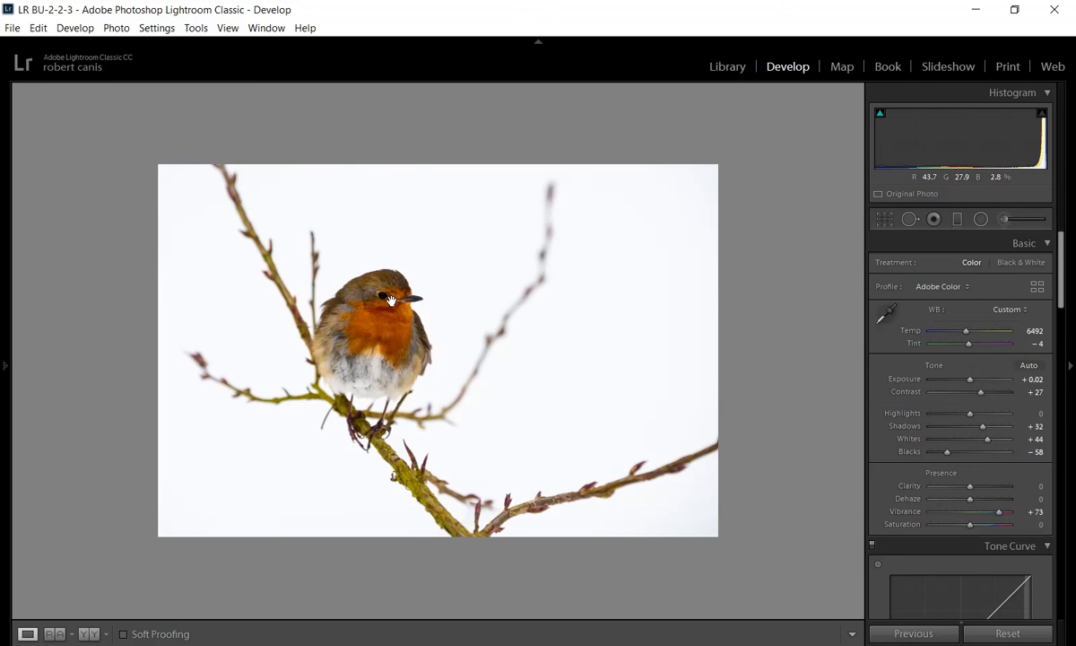
pyautogui.click(361, 279)
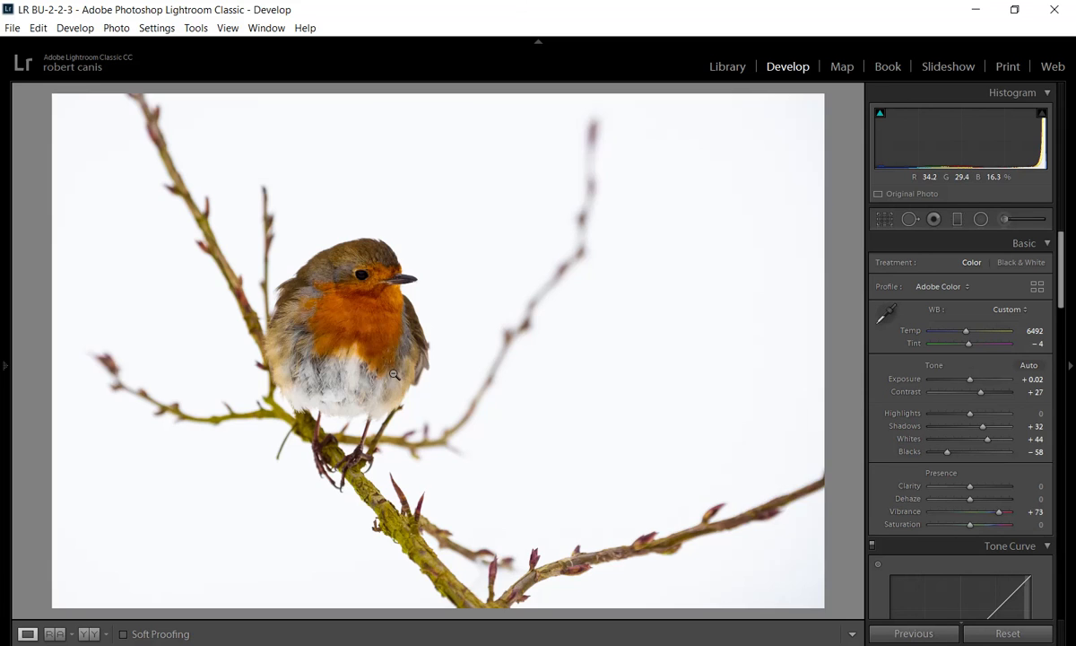
pyautogui.click(370, 351)
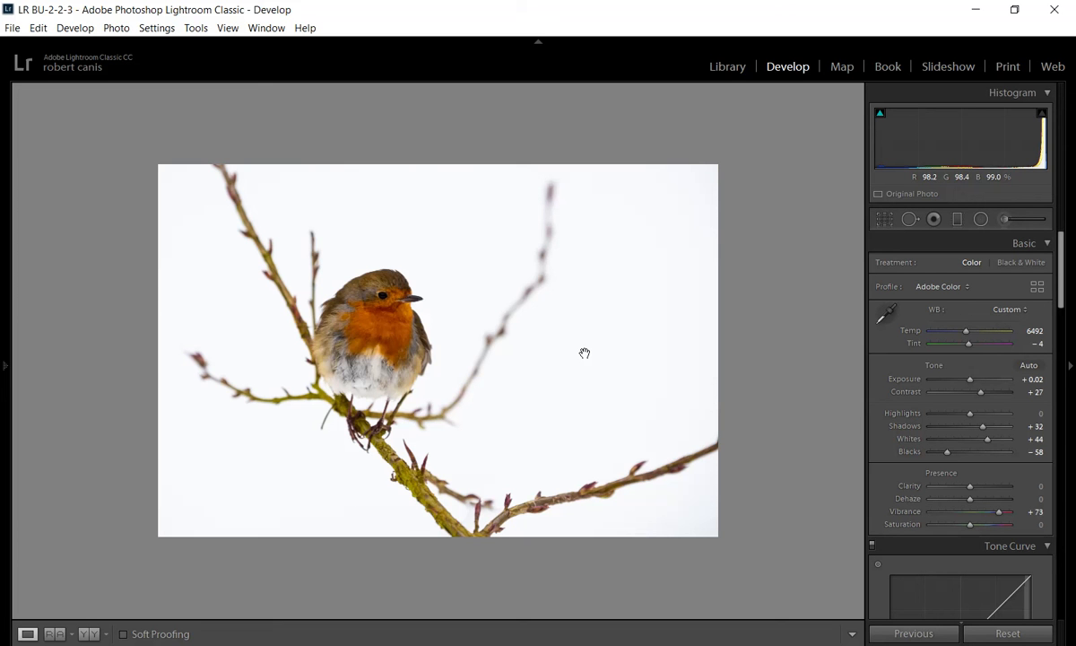
# Start exporting the robin photo with JPEG as the image format, sRGB as the color space and Quality 80
pyautogui.click(12, 29)
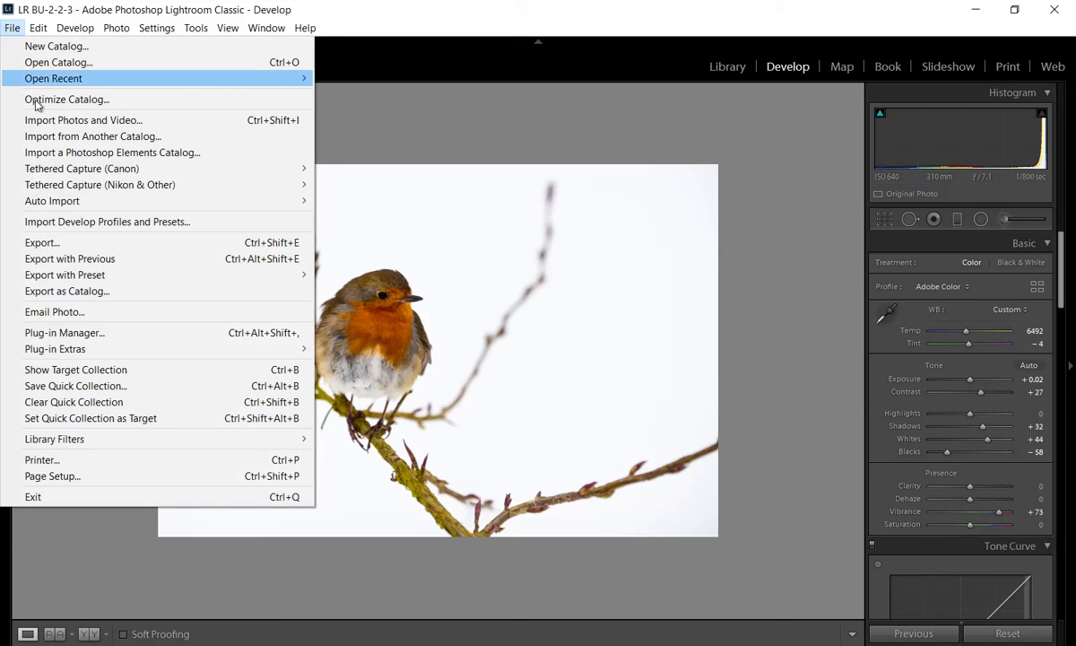
pyautogui.click(44, 242)
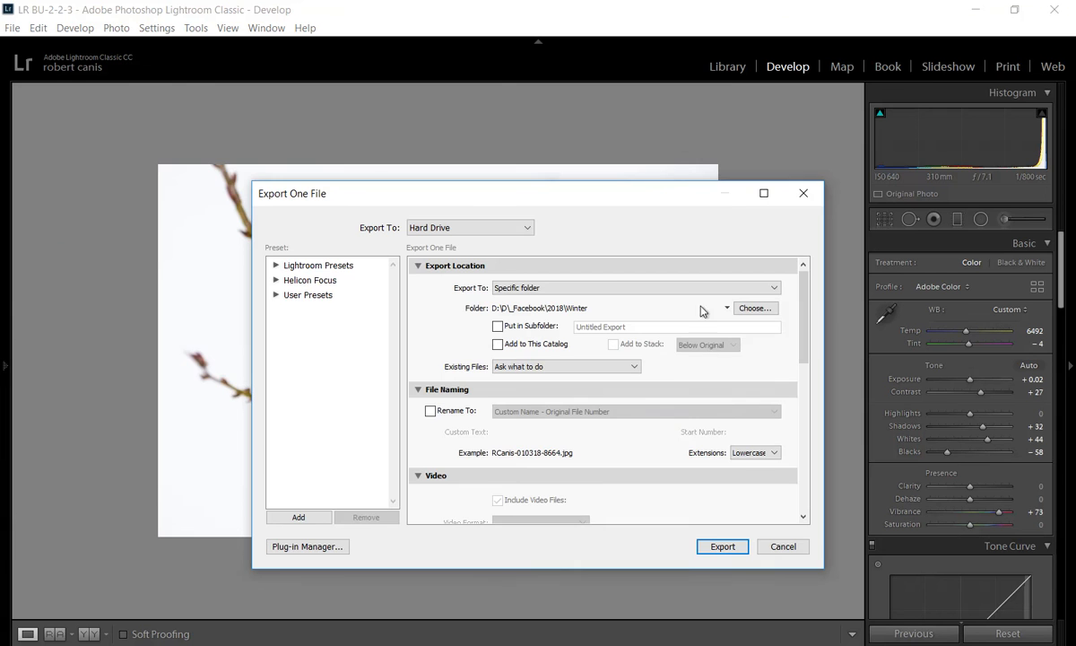
pyautogui.moveTo(629, 202); pyautogui.dragTo(491, 152)
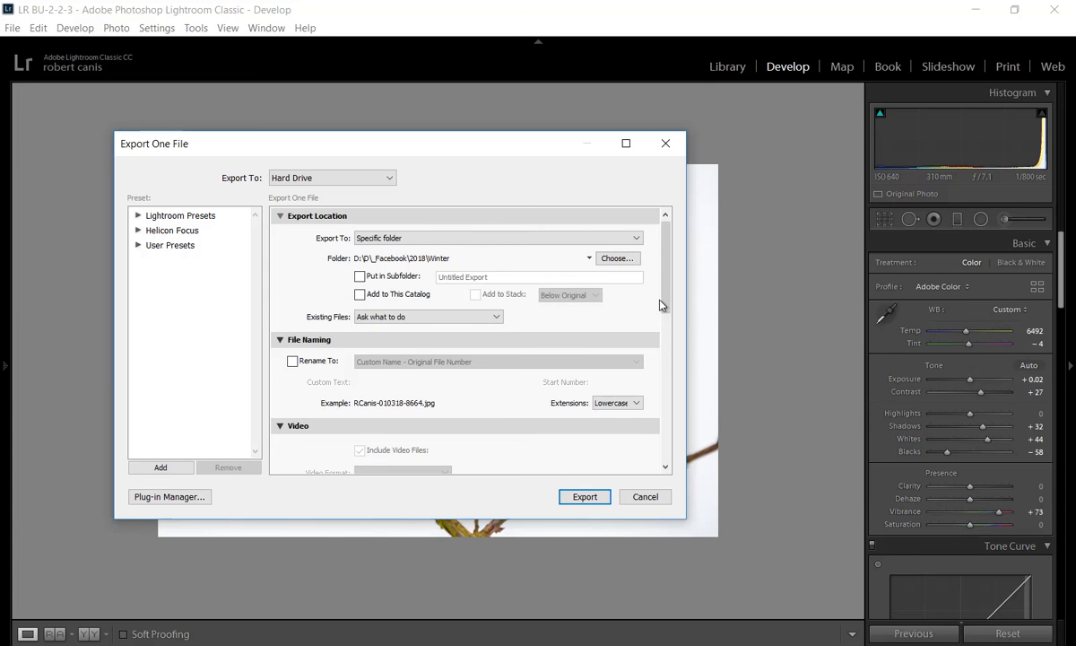
pyautogui.moveTo(659, 309); pyautogui.dragTo(643, 392)
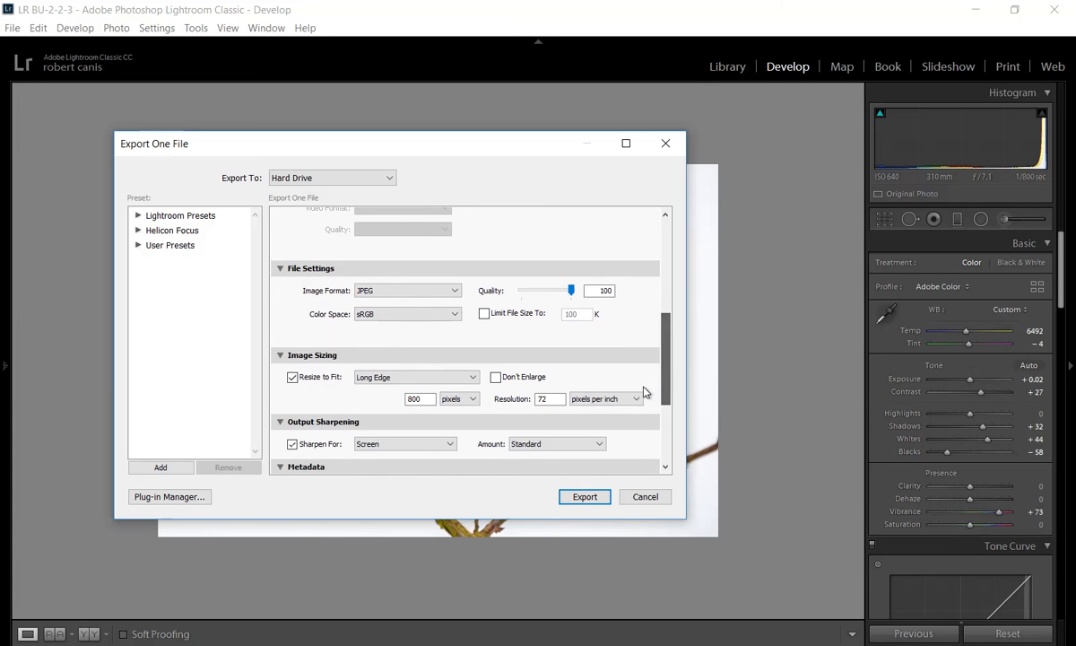
pyautogui.click(395, 293)
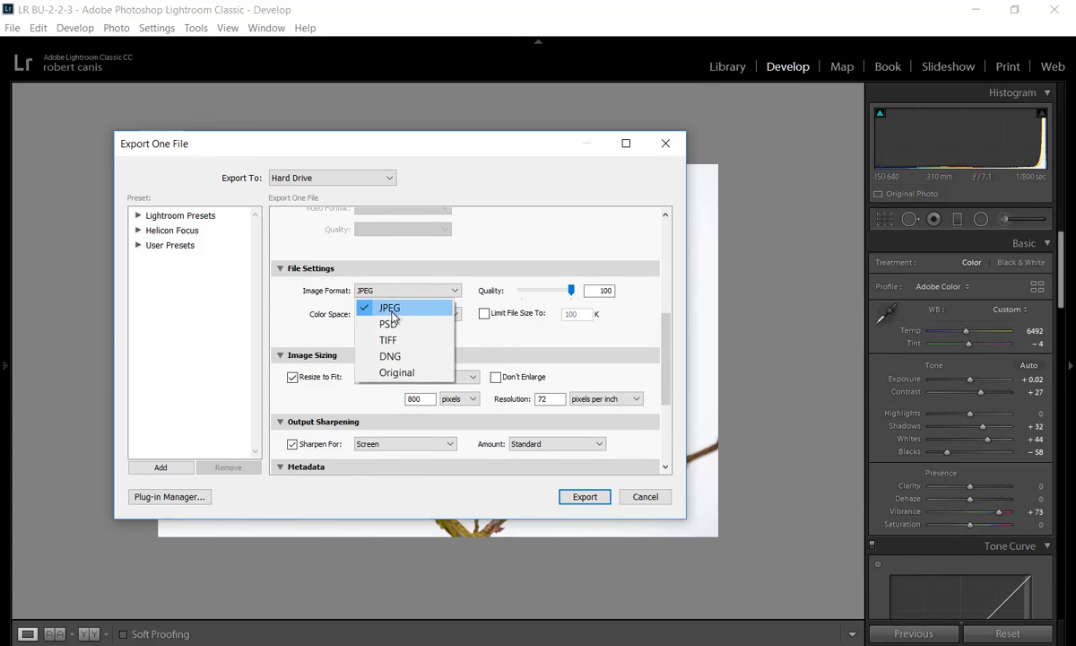
pyautogui.click(384, 312)
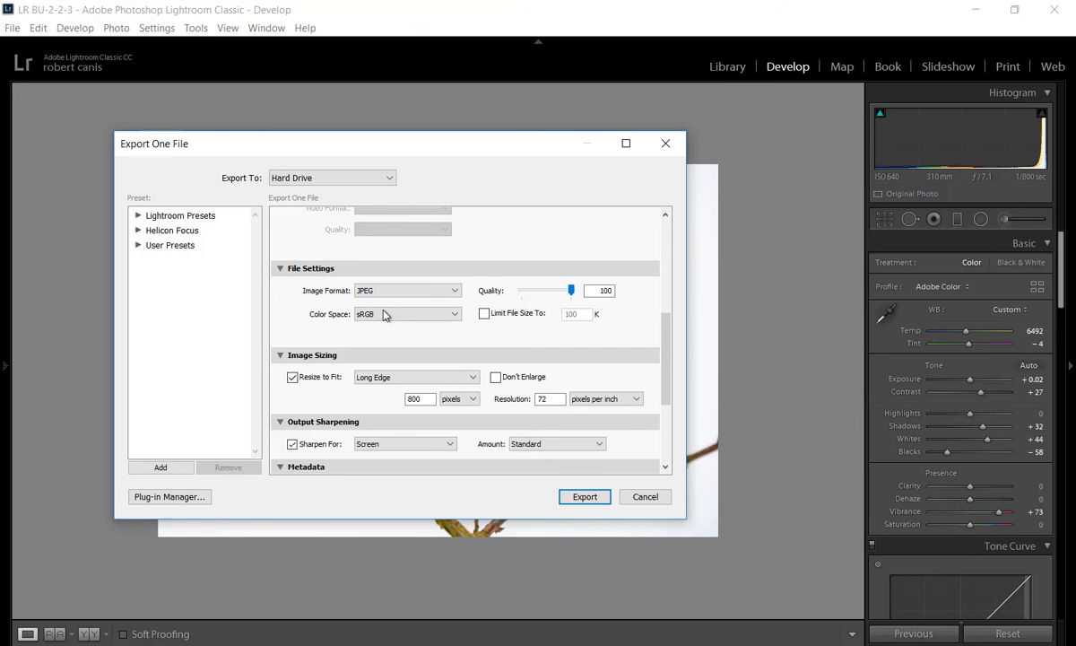
pyautogui.click(410, 315)
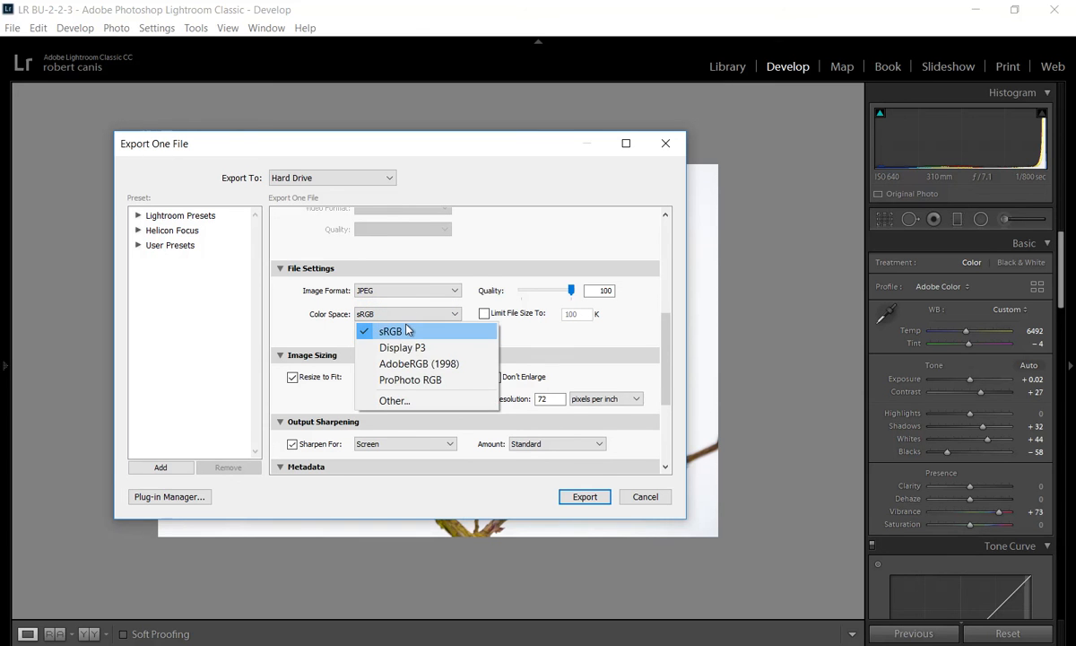
pyautogui.click(407, 330)
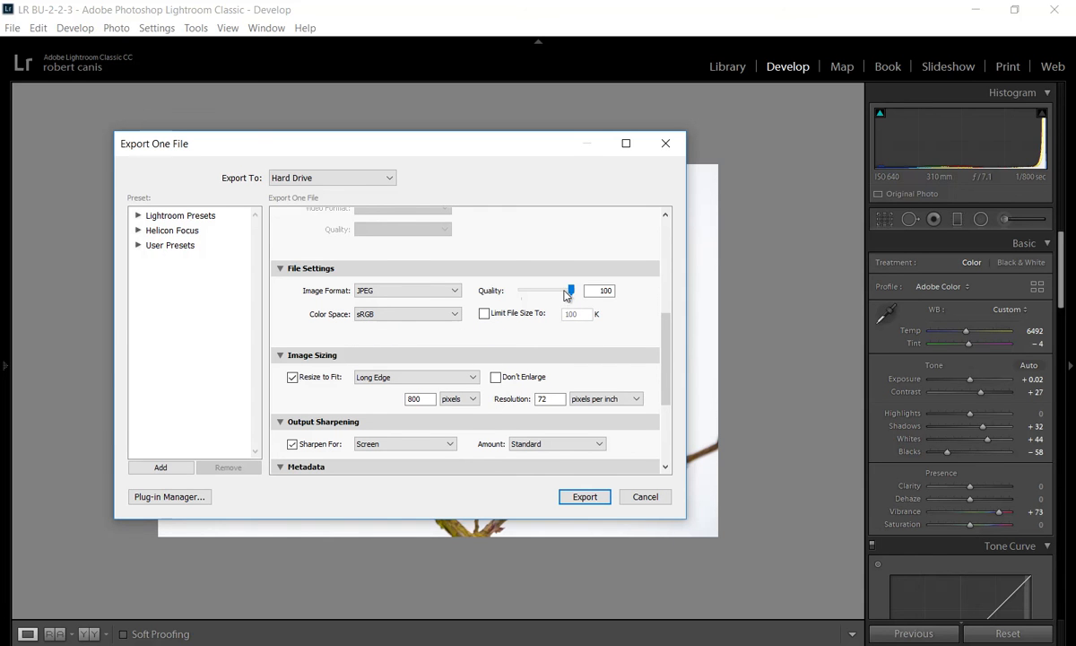
pyautogui.moveTo(571, 291); pyautogui.dragTo(561, 292)
# Set the export's output sharpening to Screen with the Low amount, looking through the other media and amount options
pyautogui.moveTo(665, 334); pyautogui.dragTo(652, 357)
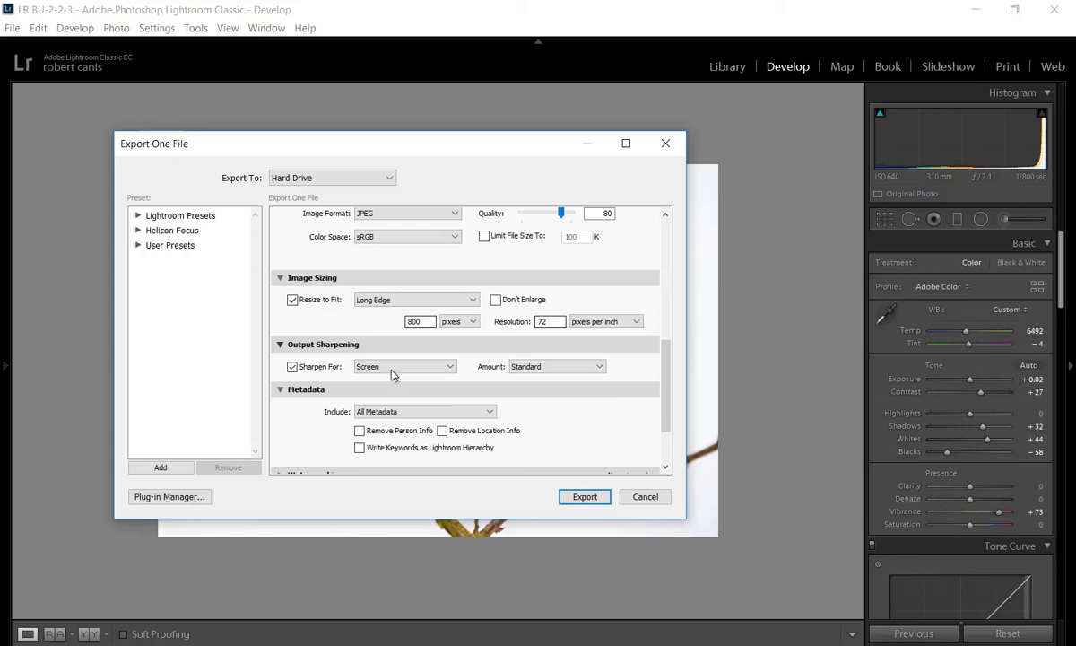
pyautogui.click(538, 365)
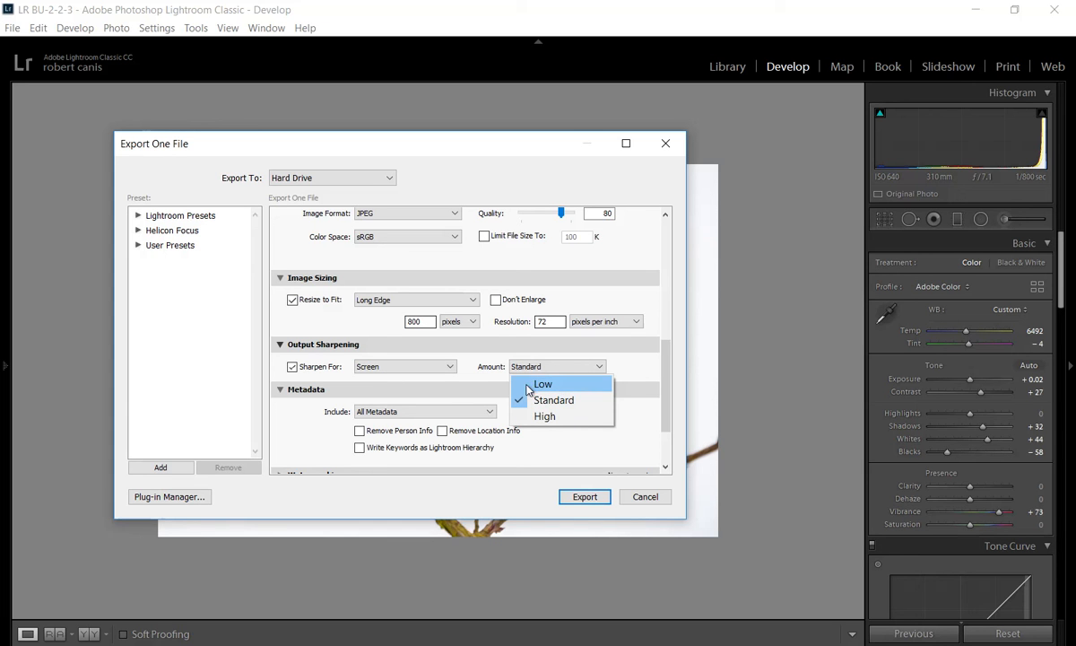
pyautogui.click(532, 384)
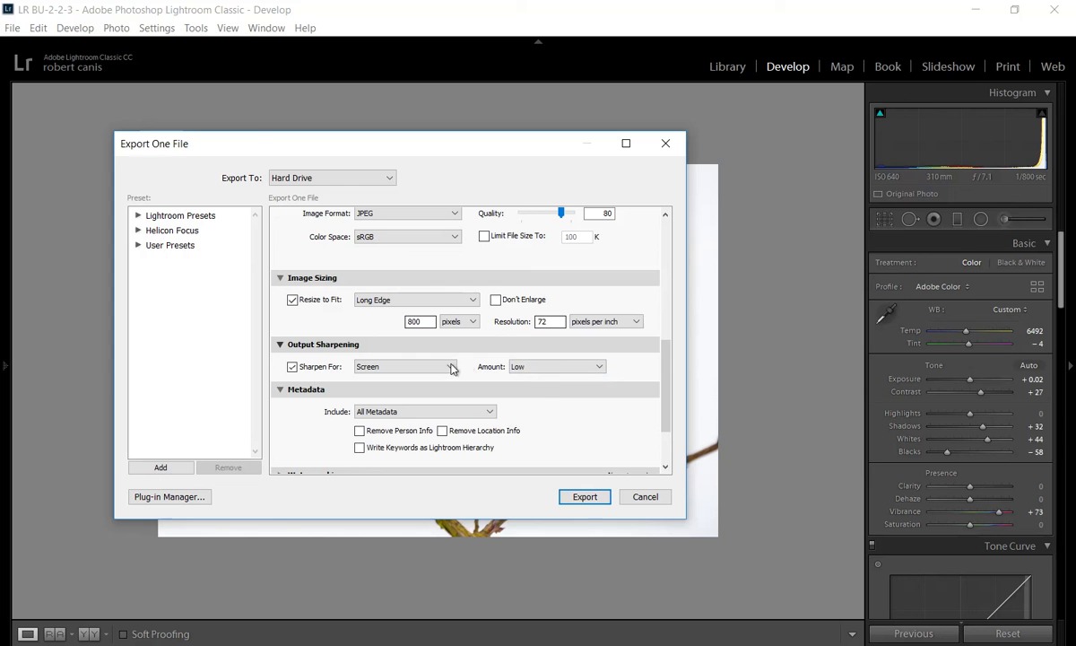
pyautogui.click(529, 368)
pyautogui.click(538, 385)
pyautogui.click(434, 368)
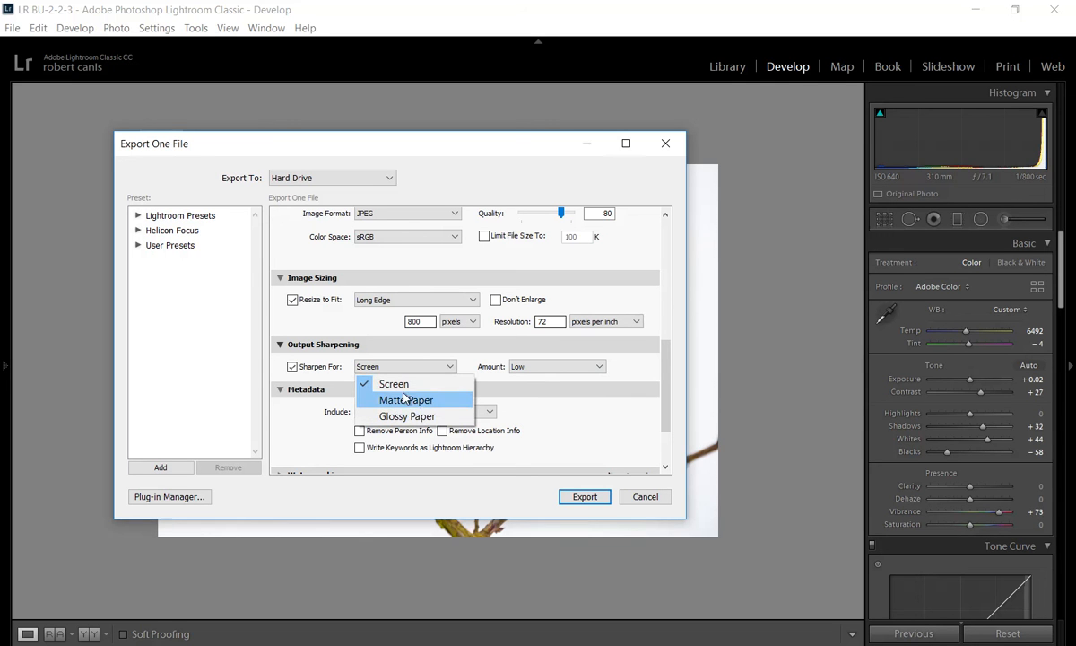
pyautogui.click(395, 384)
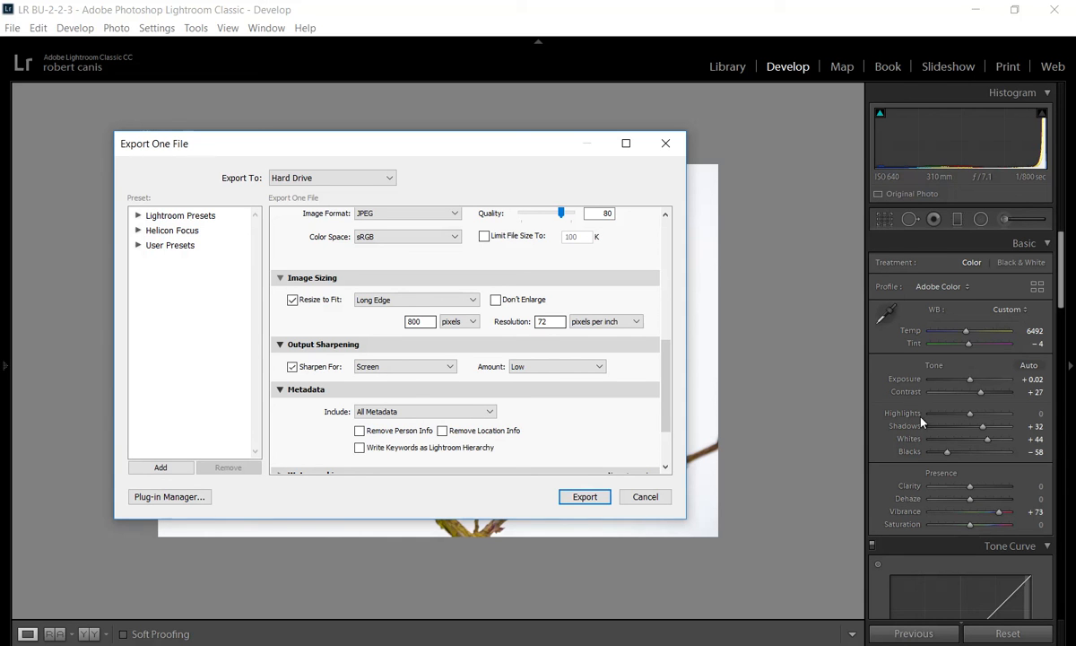
pyautogui.click(421, 366)
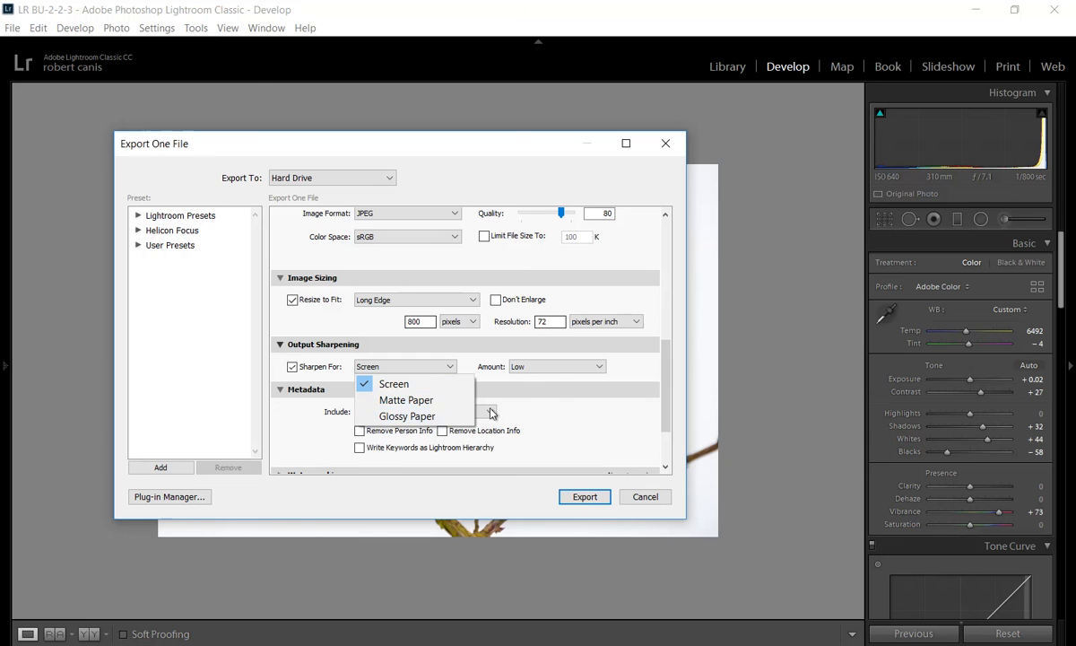
pyautogui.click(521, 348)
pyautogui.click(552, 367)
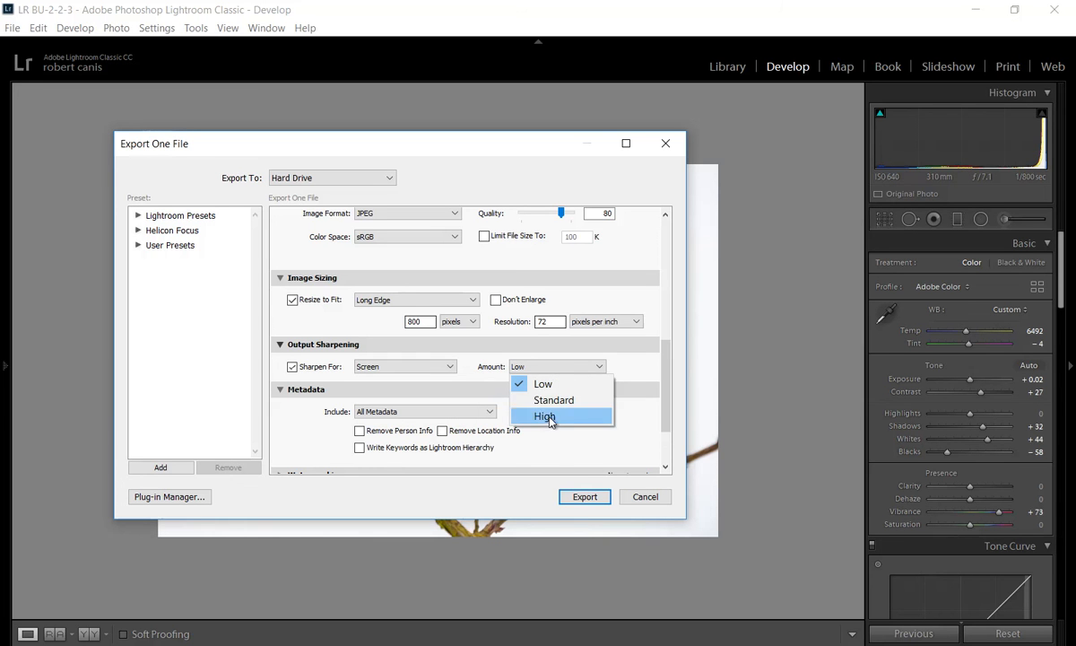
pyautogui.click(544, 383)
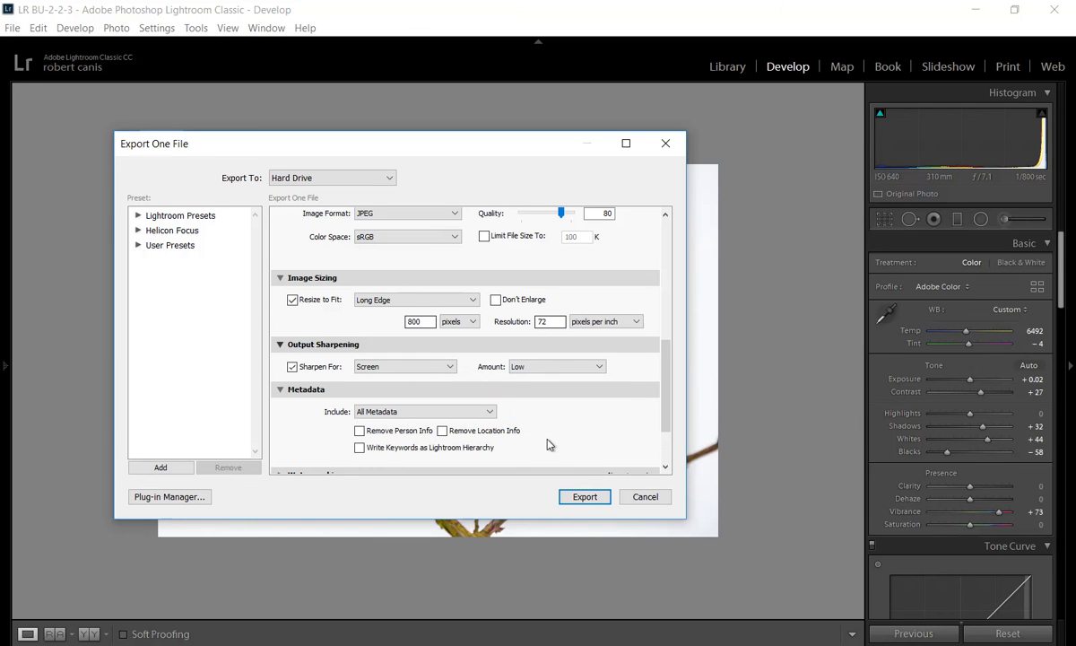
# Switch the output sharpening to Matte Paper, trying the Standard amount and settling on Low
pyautogui.click(447, 369)
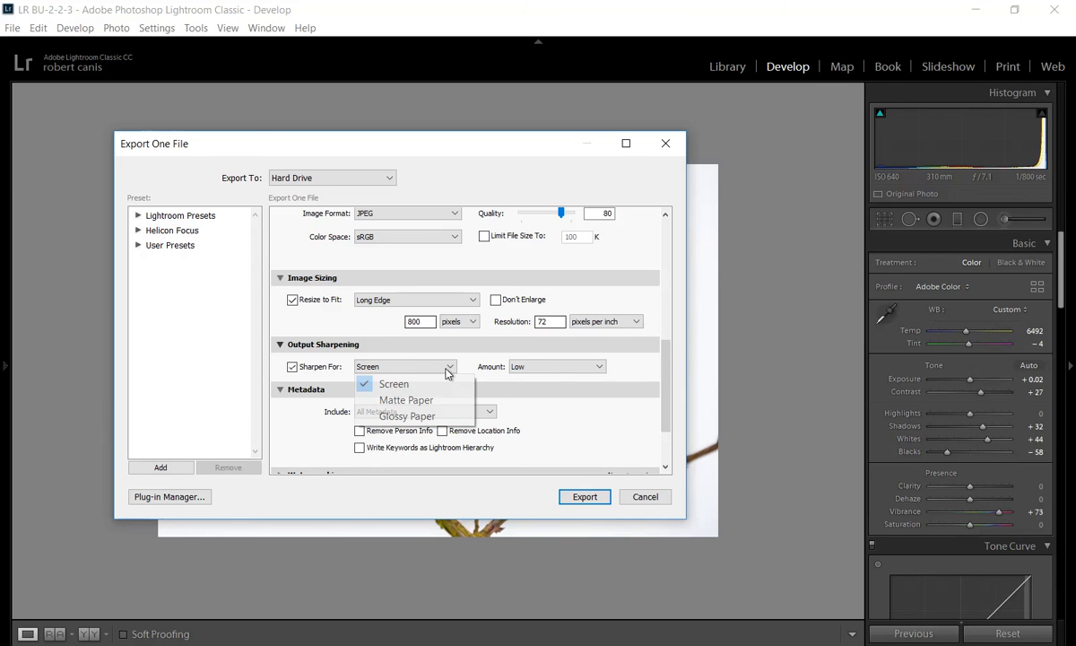
pyautogui.click(408, 399)
pyautogui.click(541, 367)
pyautogui.click(541, 400)
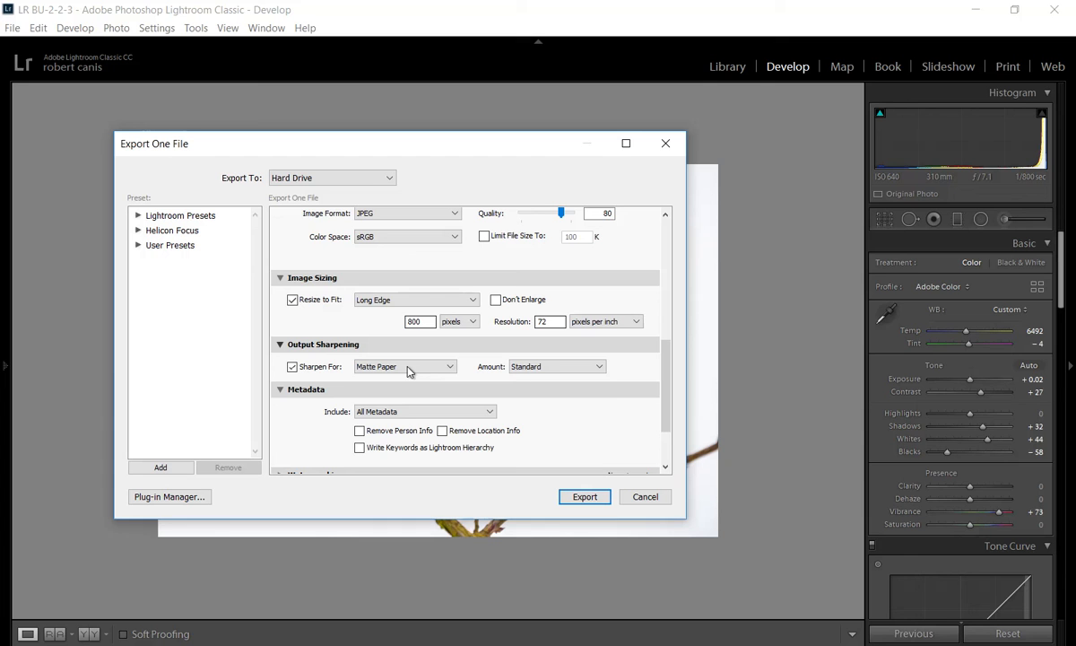
pyautogui.click(529, 365)
pyautogui.click(549, 385)
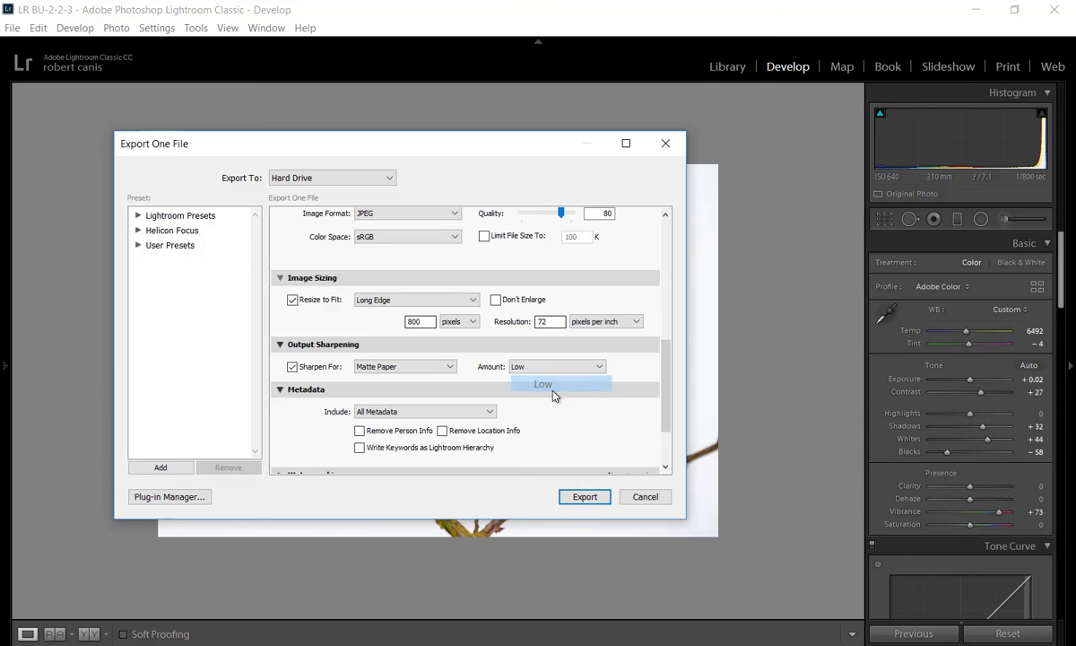
# Return the output sharpening to Screen with the Standard amount, and cancel the export
pyautogui.click(439, 367)
pyautogui.click(404, 382)
pyautogui.click(508, 368)
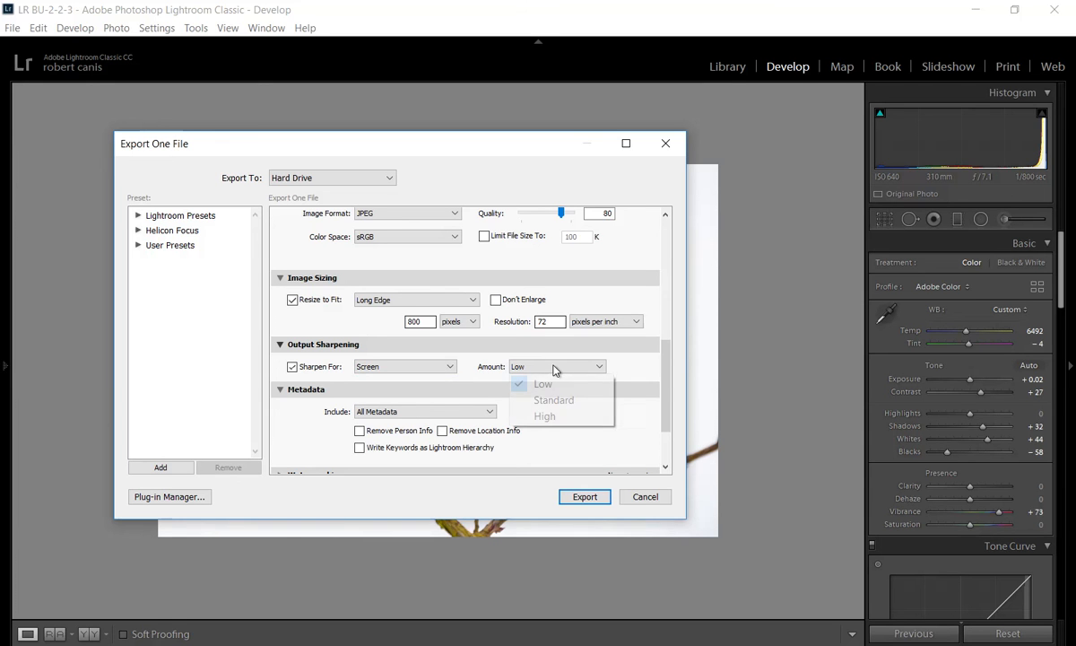
pyautogui.click(548, 400)
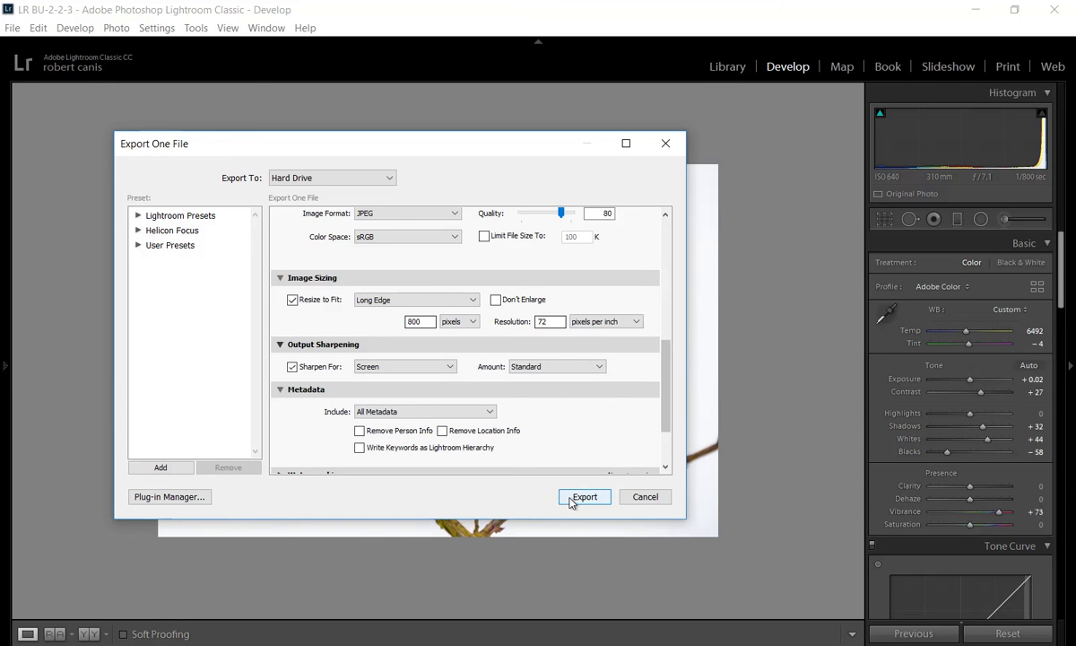
pyautogui.click(639, 501)
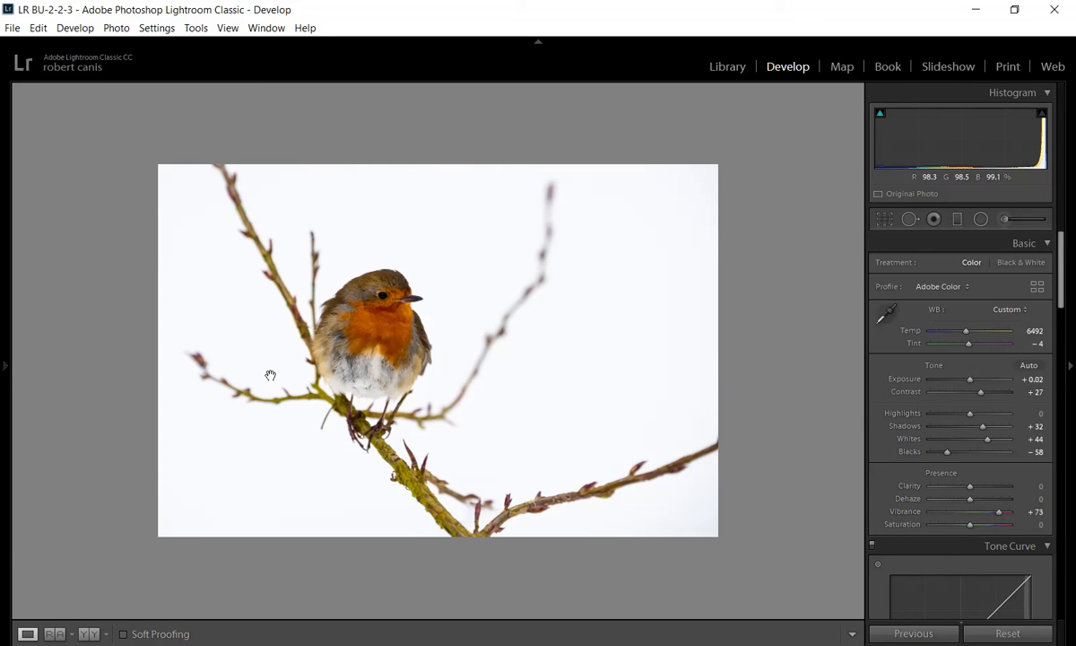
pyautogui.rightClick(755, 401)
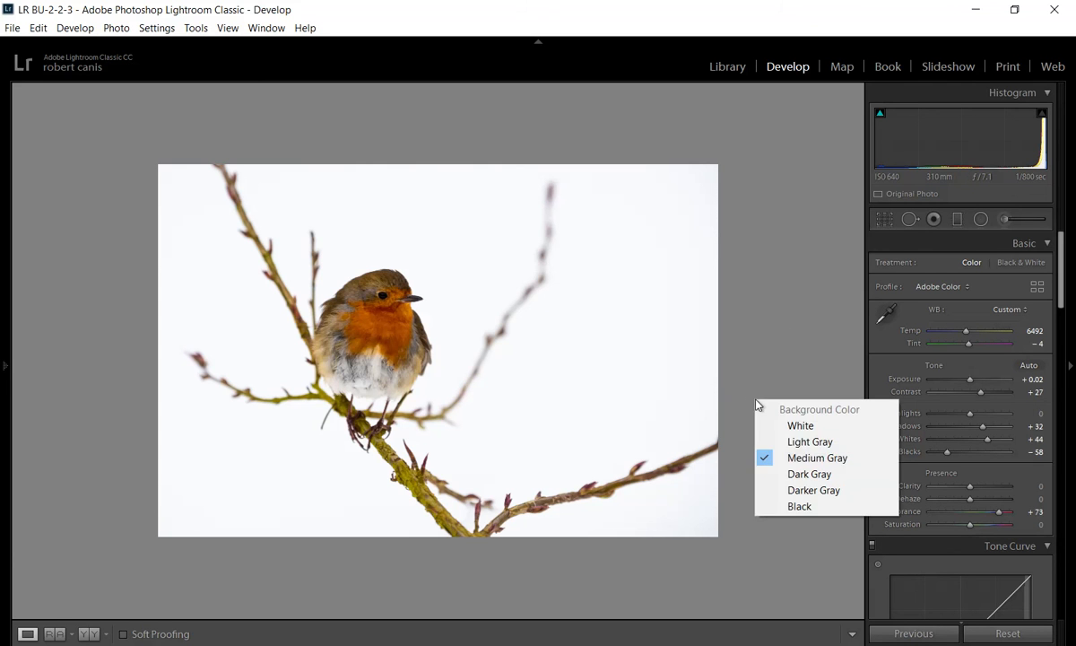
pyautogui.click(739, 332)
pyautogui.click(485, 318)
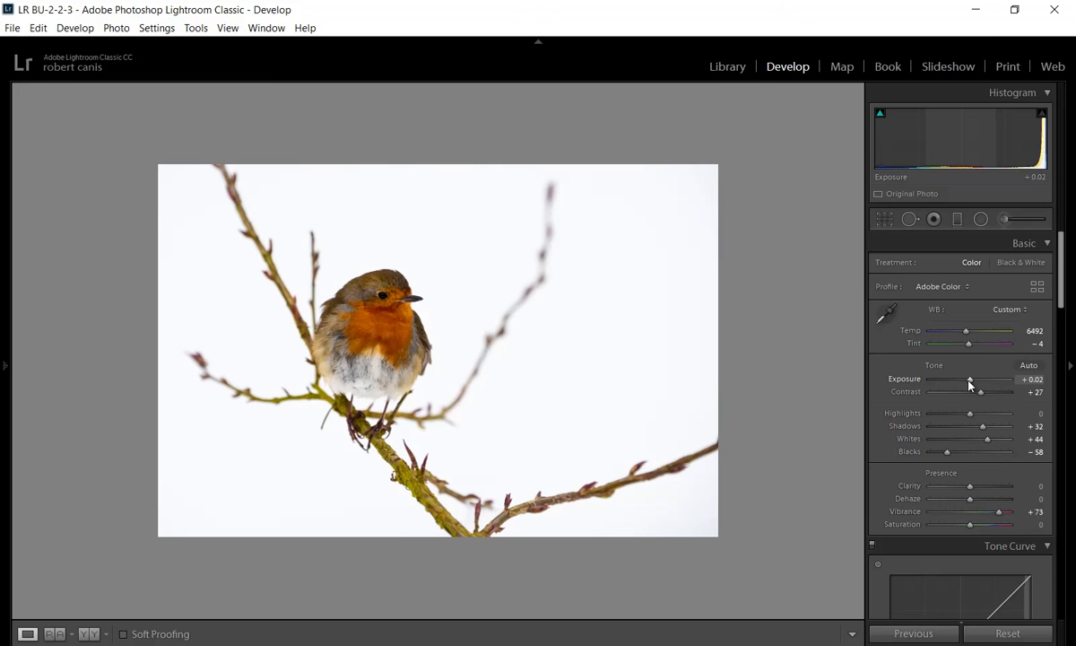
# Raise the Exposure to +0.17 and compare the result with the Edge Masking 60 history state, returning to the latest edit
pyautogui.moveTo(973, 385); pyautogui.dragTo(971, 386)
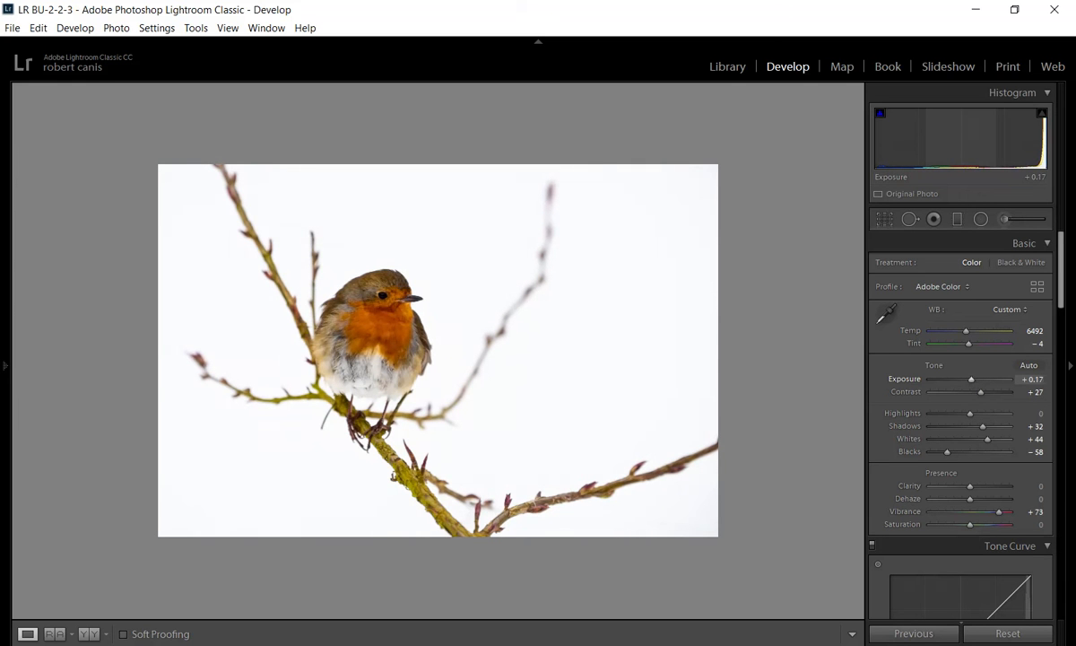
pyautogui.click(5, 366)
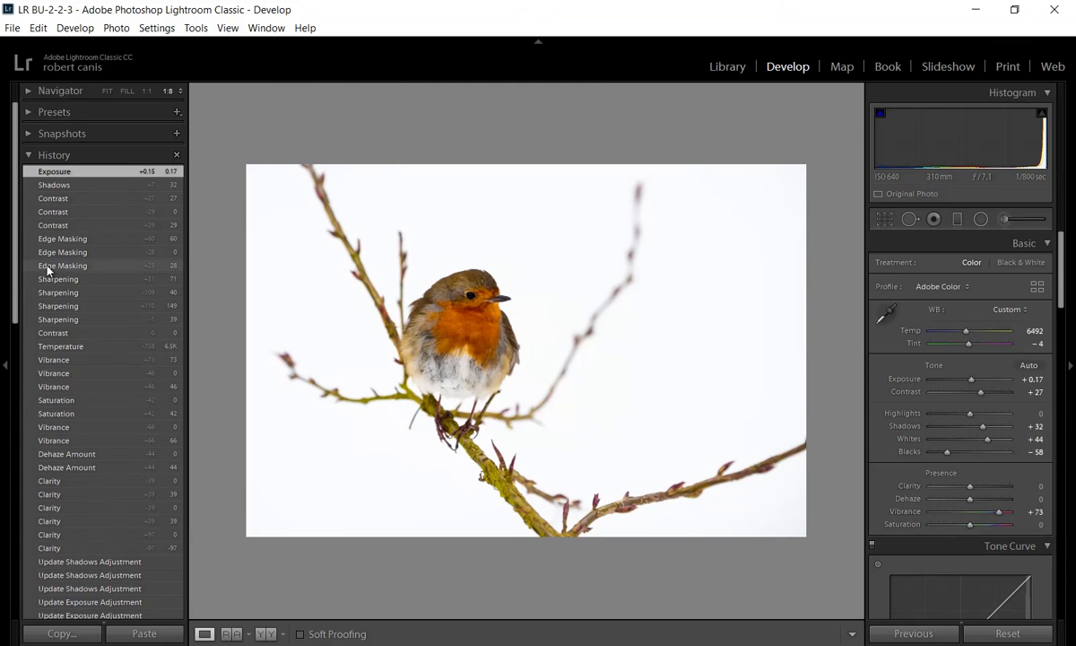
pyautogui.click(49, 239)
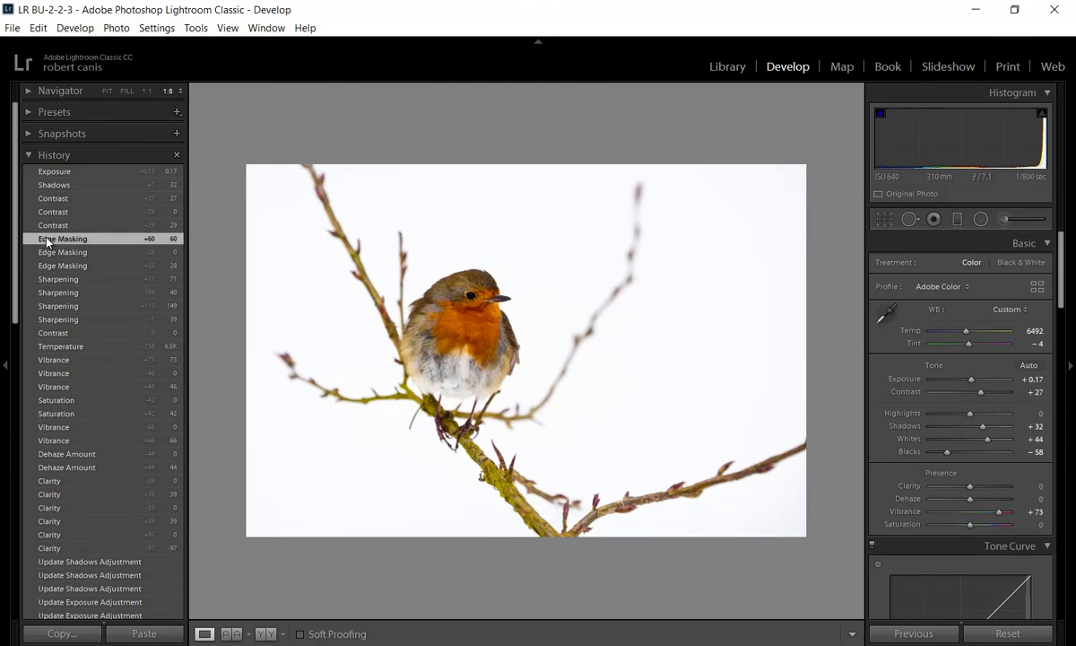
pyautogui.click(50, 173)
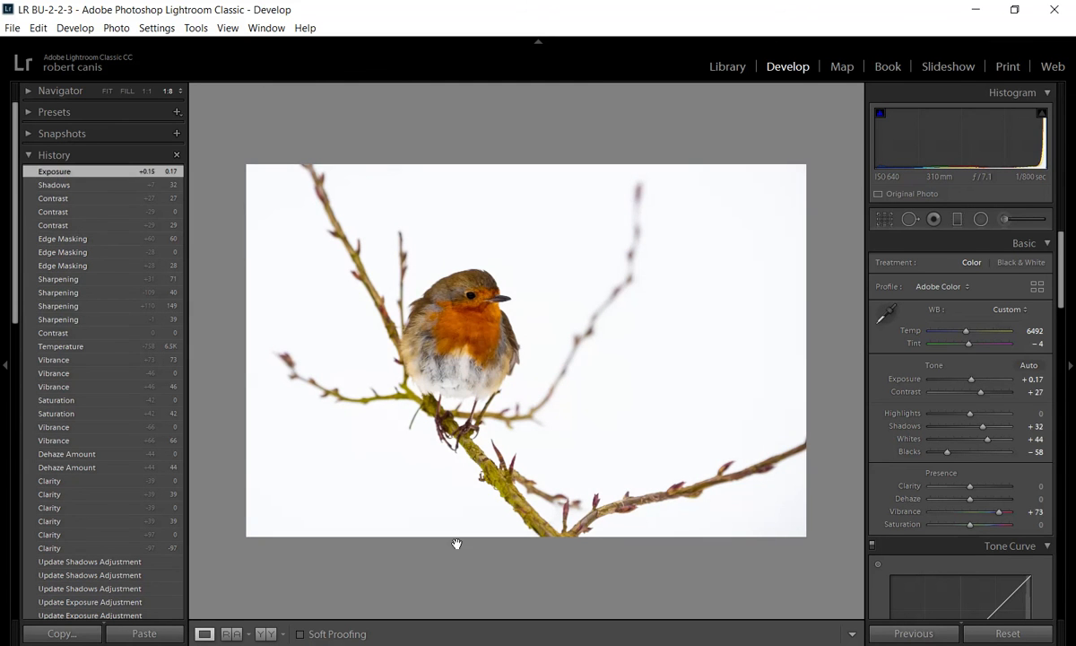
pyautogui.press('F7')
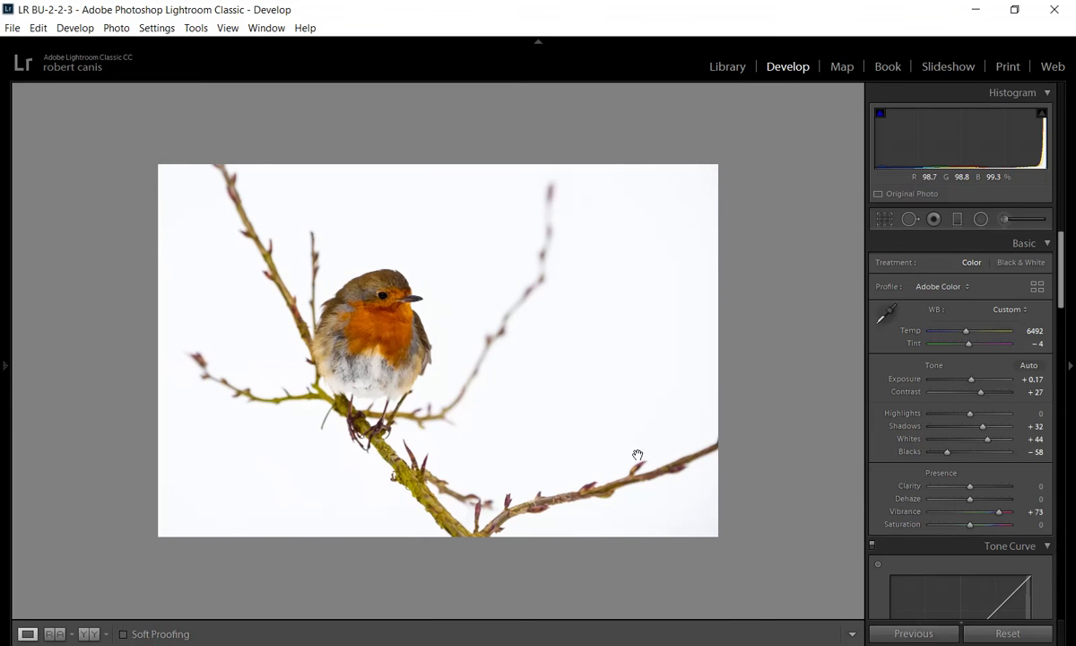
# Compare the photo against White and Black background colors, and finish with the Medium Gray background
pyautogui.rightClick(783, 313)
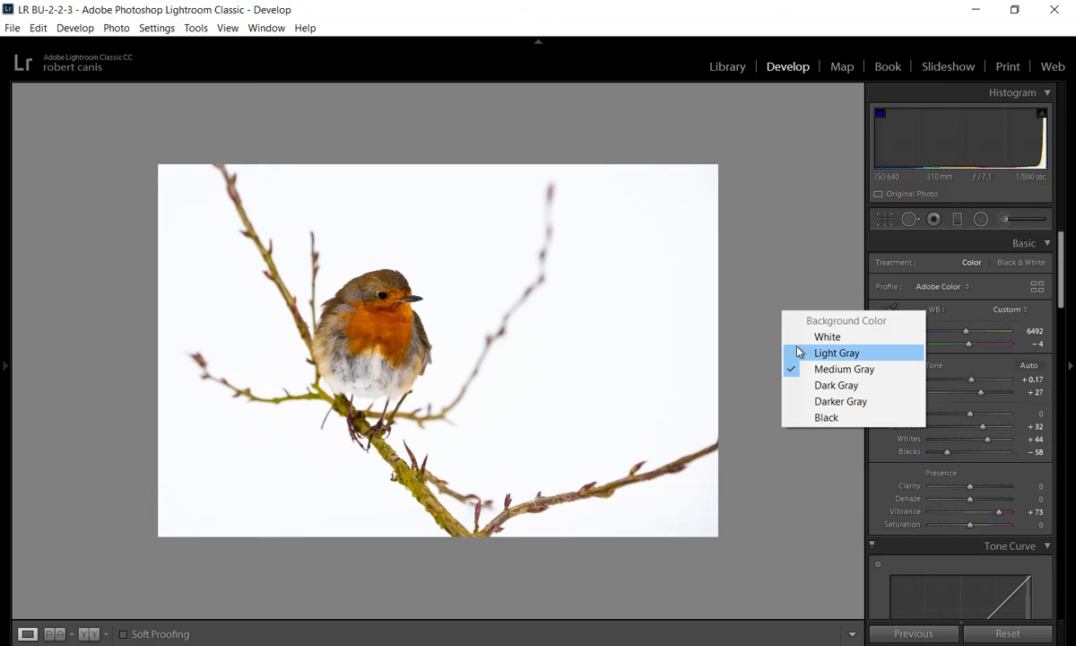
pyautogui.click(804, 337)
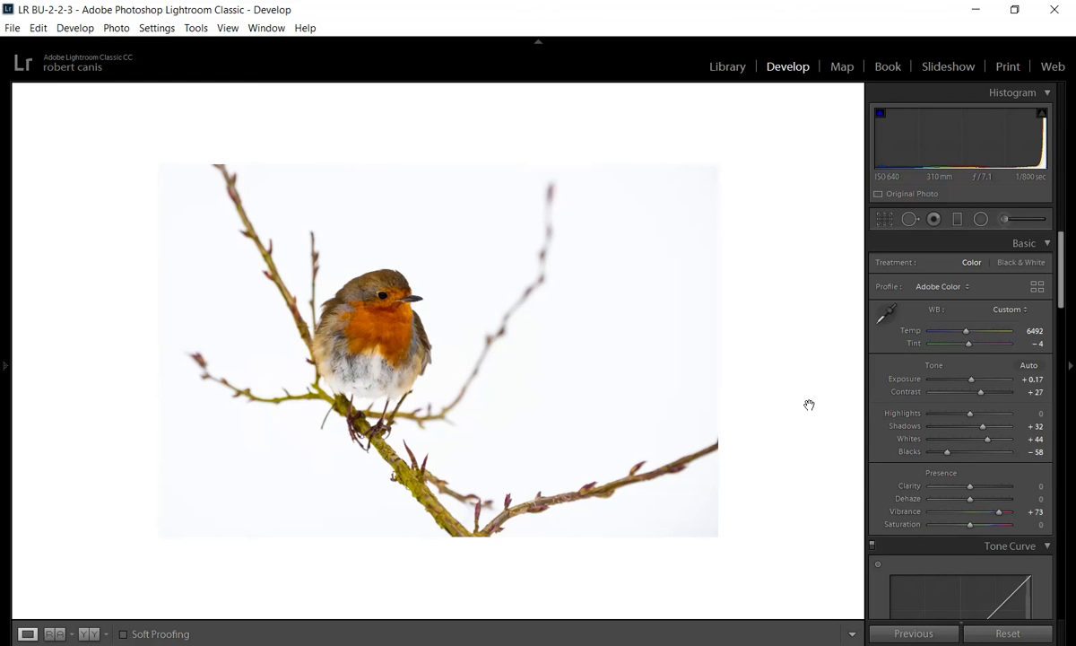
pyautogui.rightClick(780, 337)
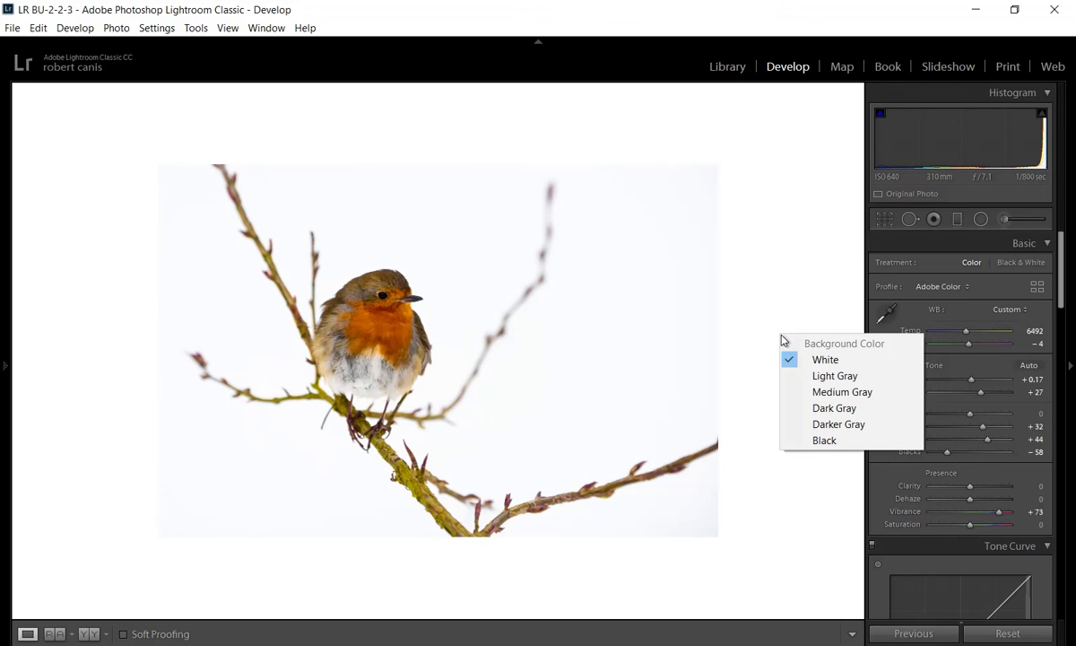
pyautogui.click(805, 439)
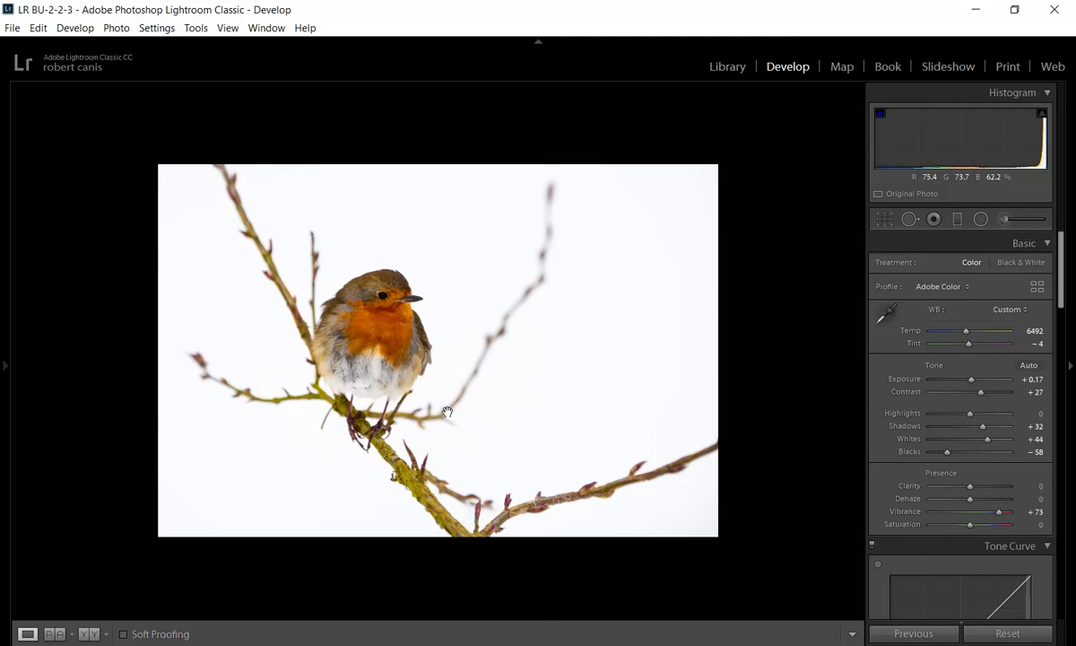
pyautogui.rightClick(766, 344)
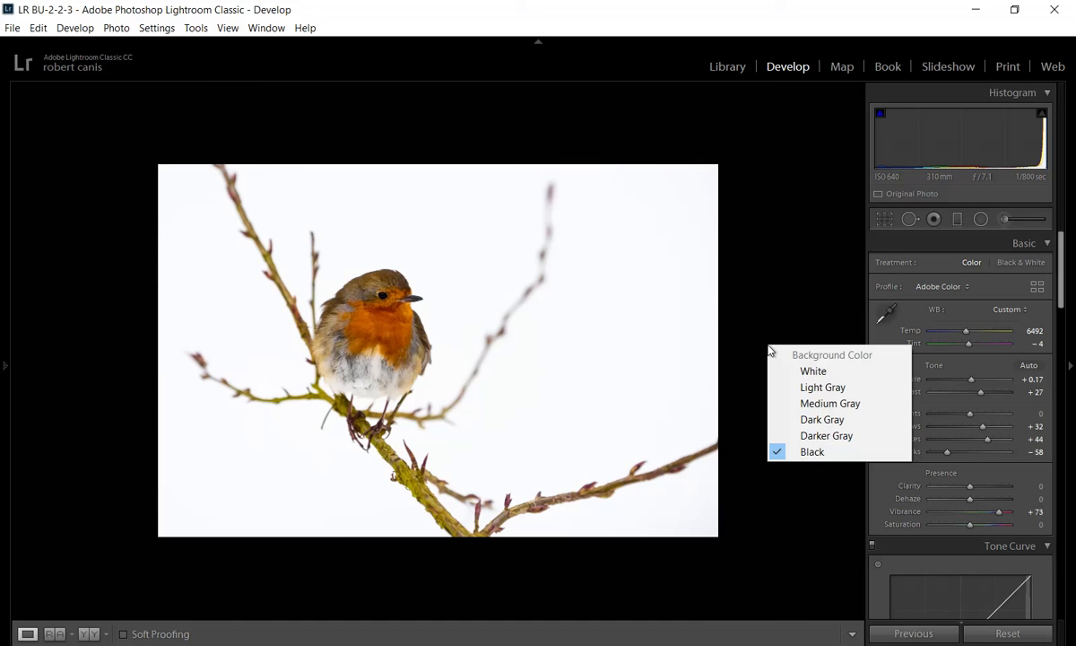
pyautogui.click(785, 368)
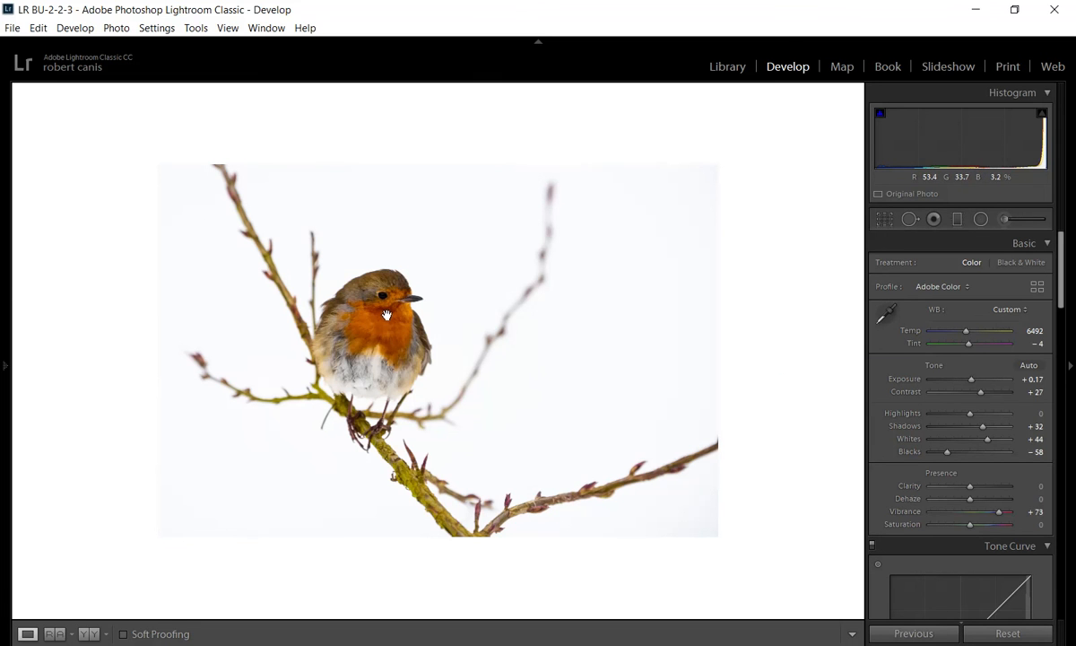
pyautogui.rightClick(789, 320)
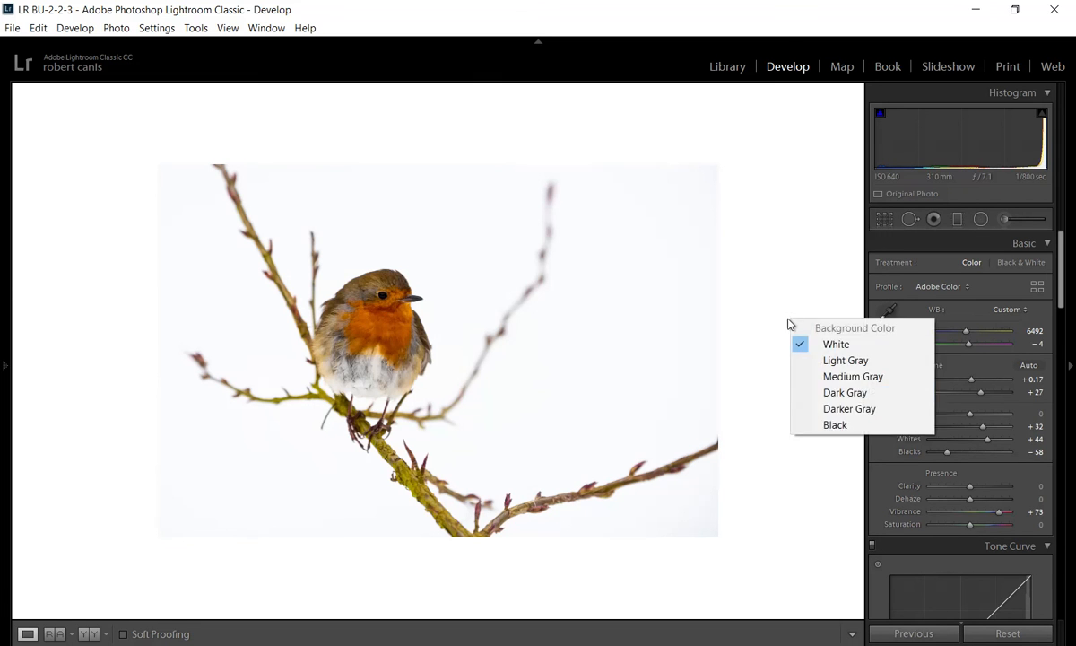
pyautogui.click(817, 428)
pyautogui.rightClick(775, 320)
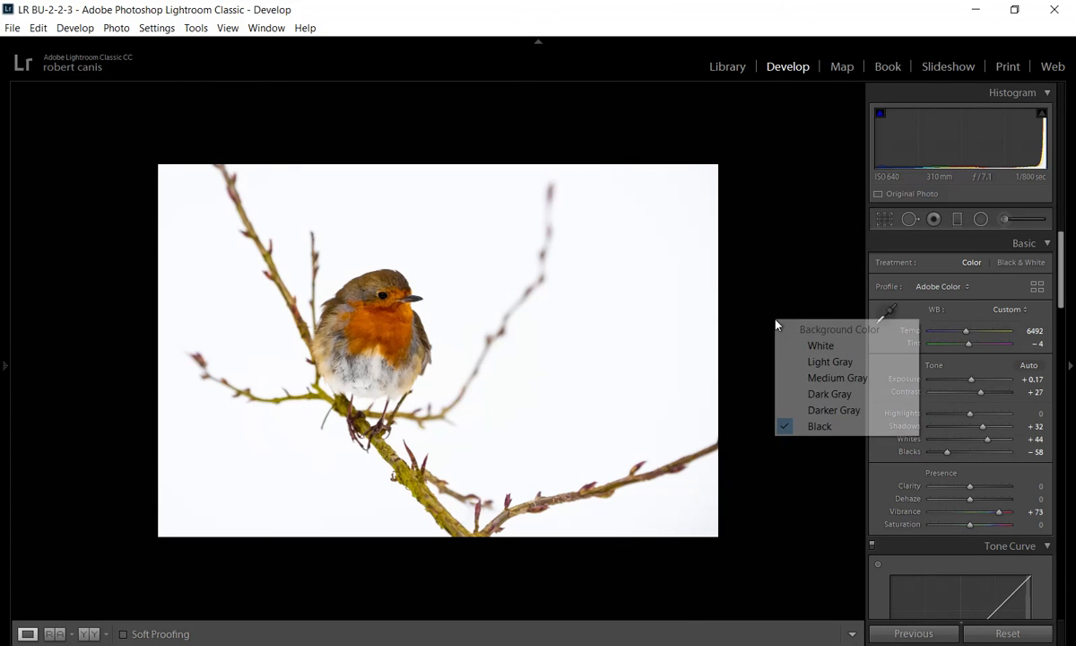
pyautogui.click(800, 377)
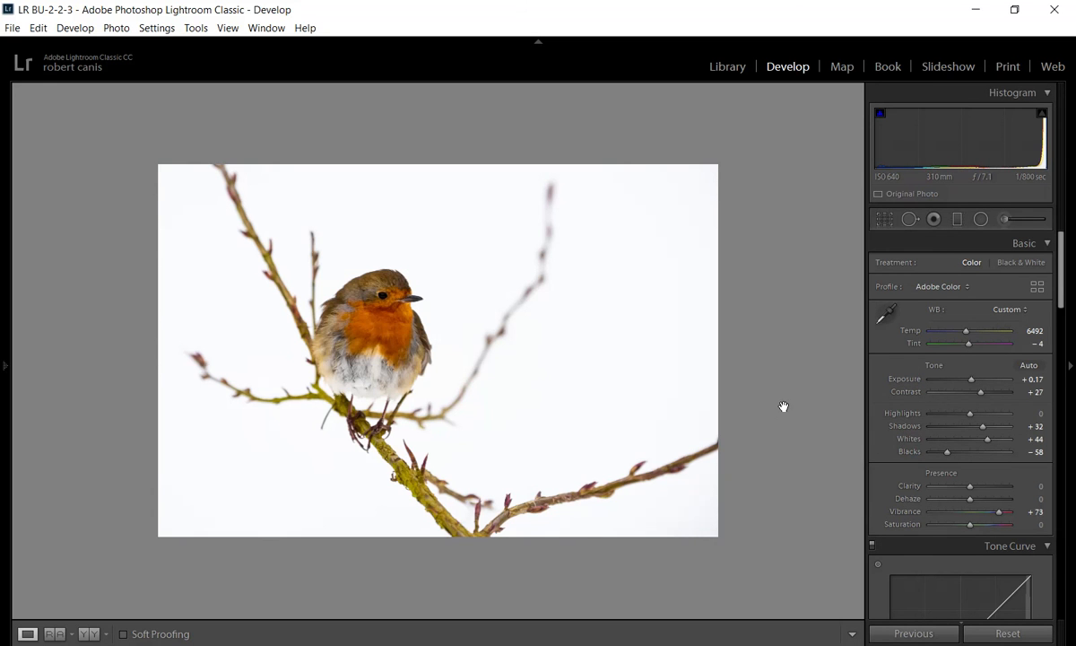